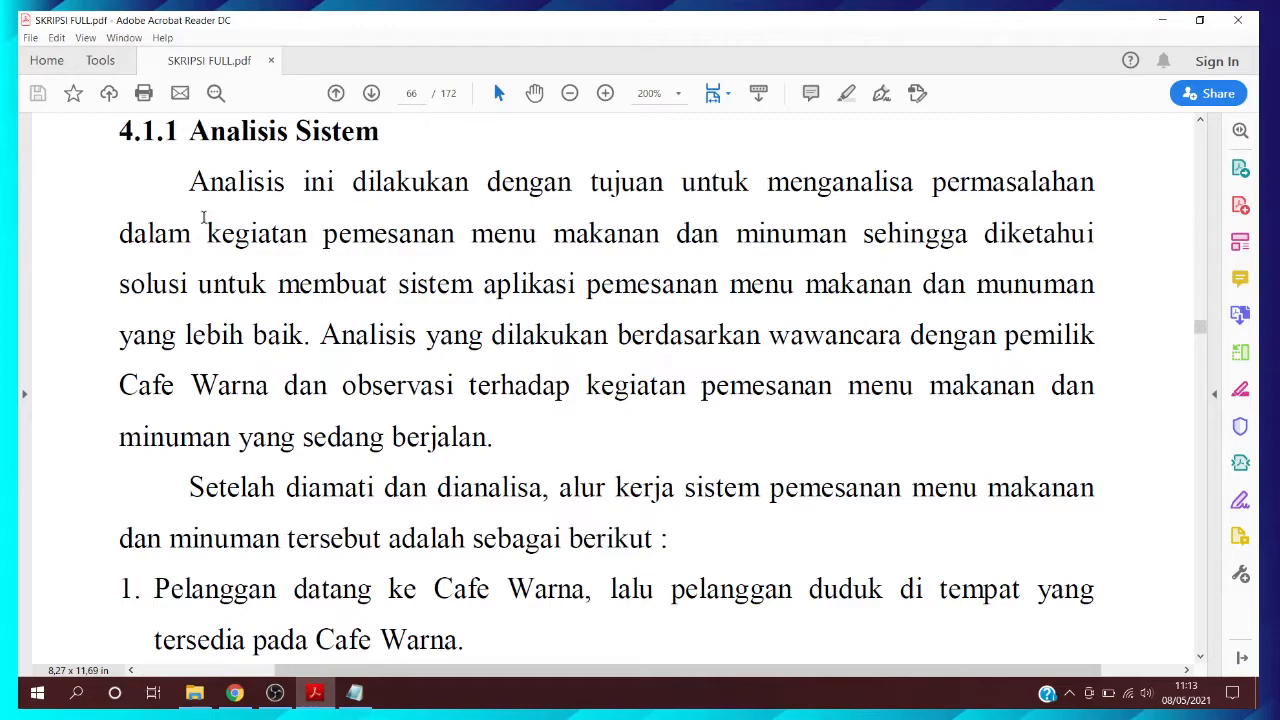
Review section 4.1.1 Analisis Sistem in the thesis PDF, through the numbered workflow and the Flowmap Diagram introduction
scroll(290, 265, "down", 3)
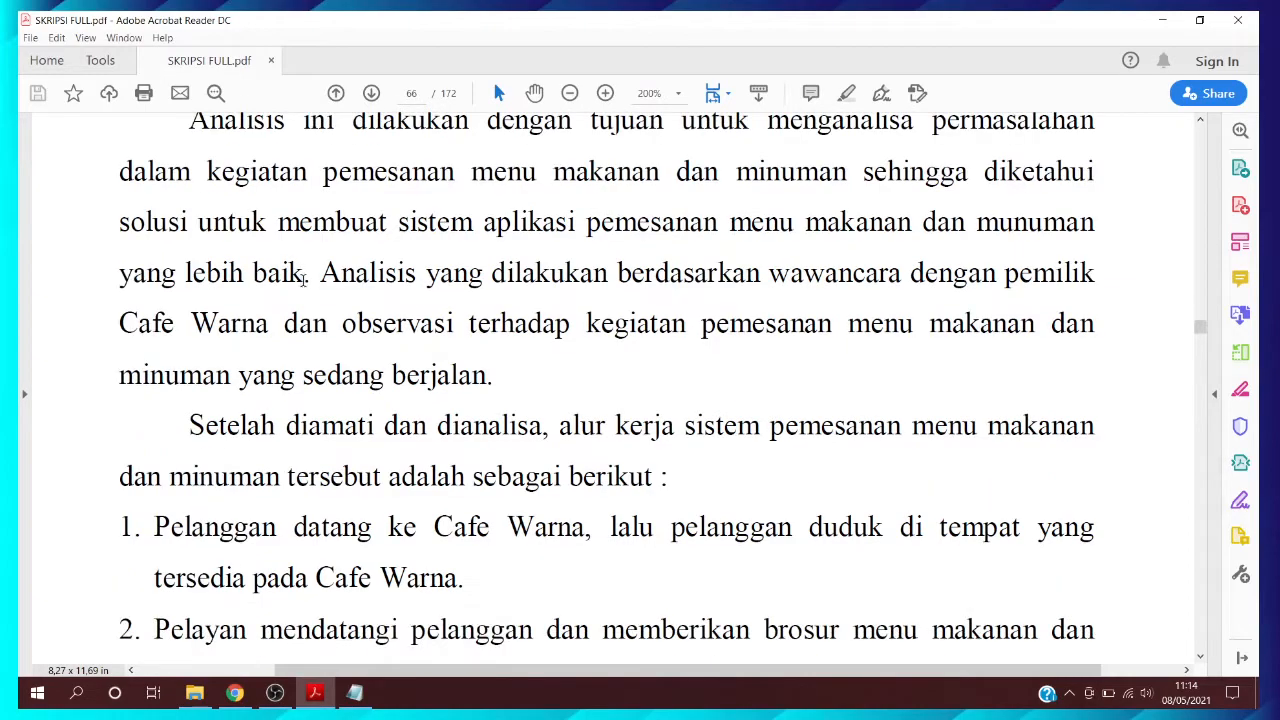
scroll(357, 314, "down", 1)
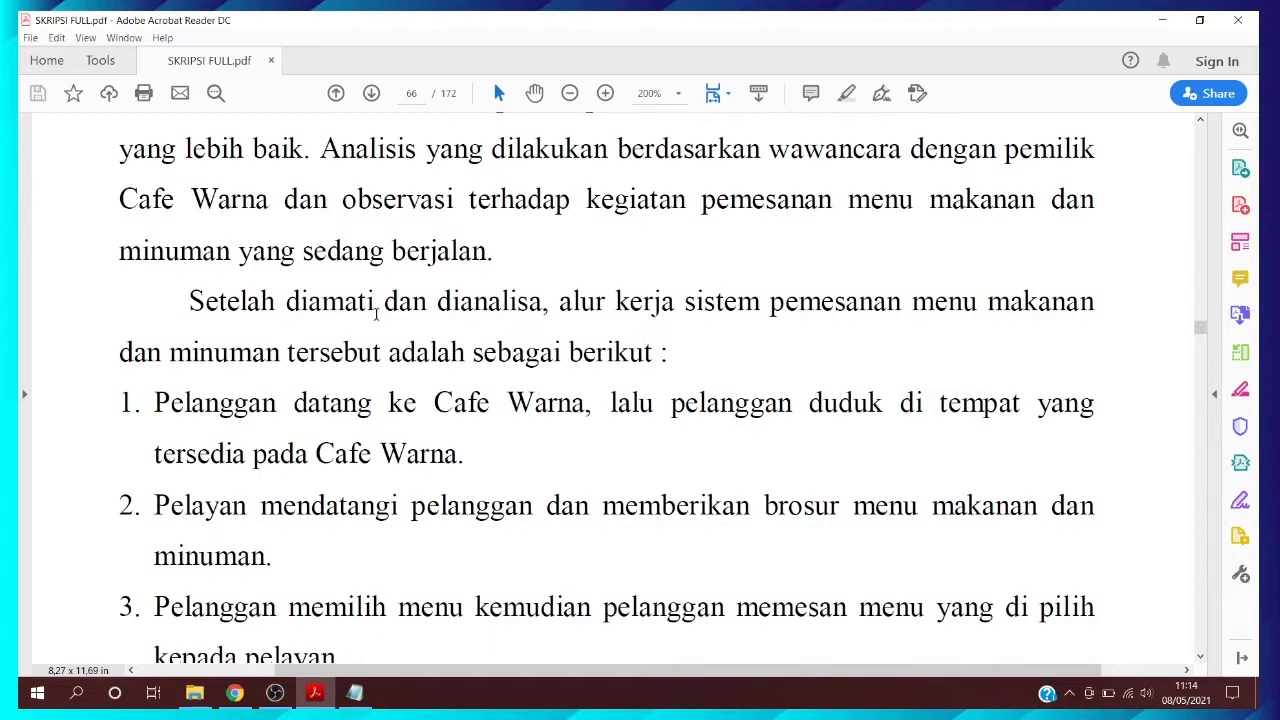
scroll(376, 313, "down", 4)
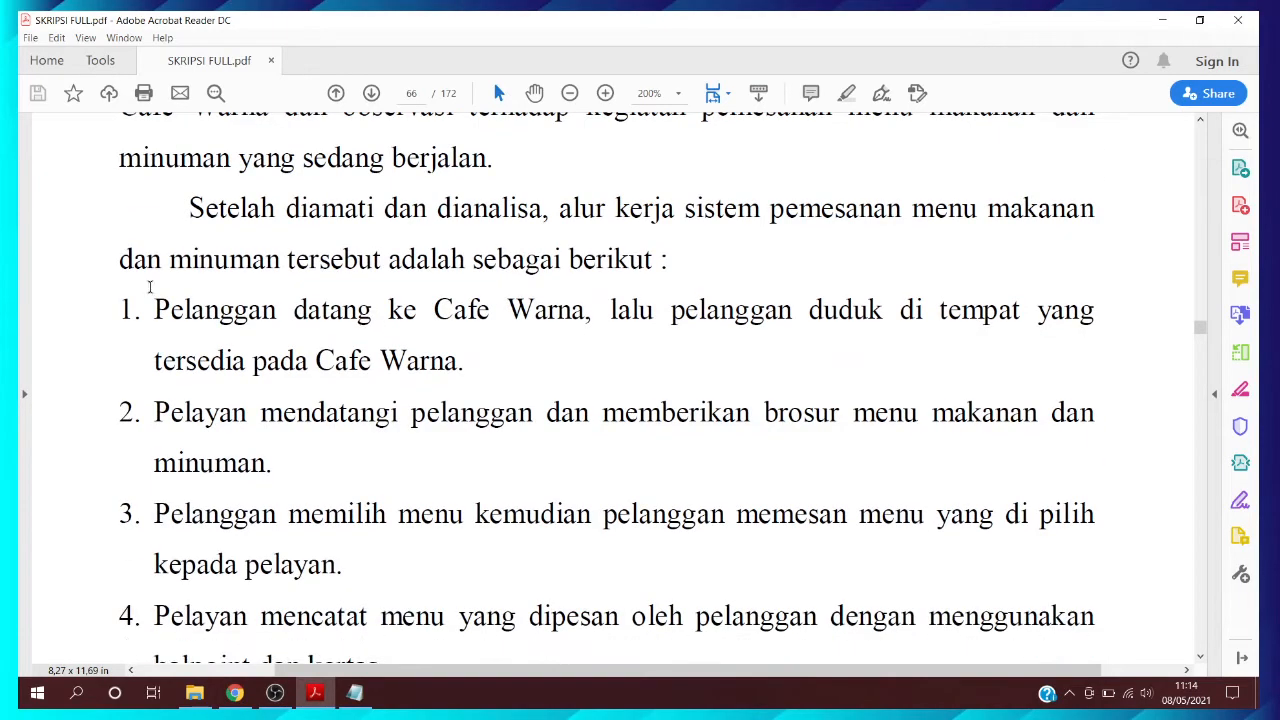
scroll(155, 339, "down", 5)
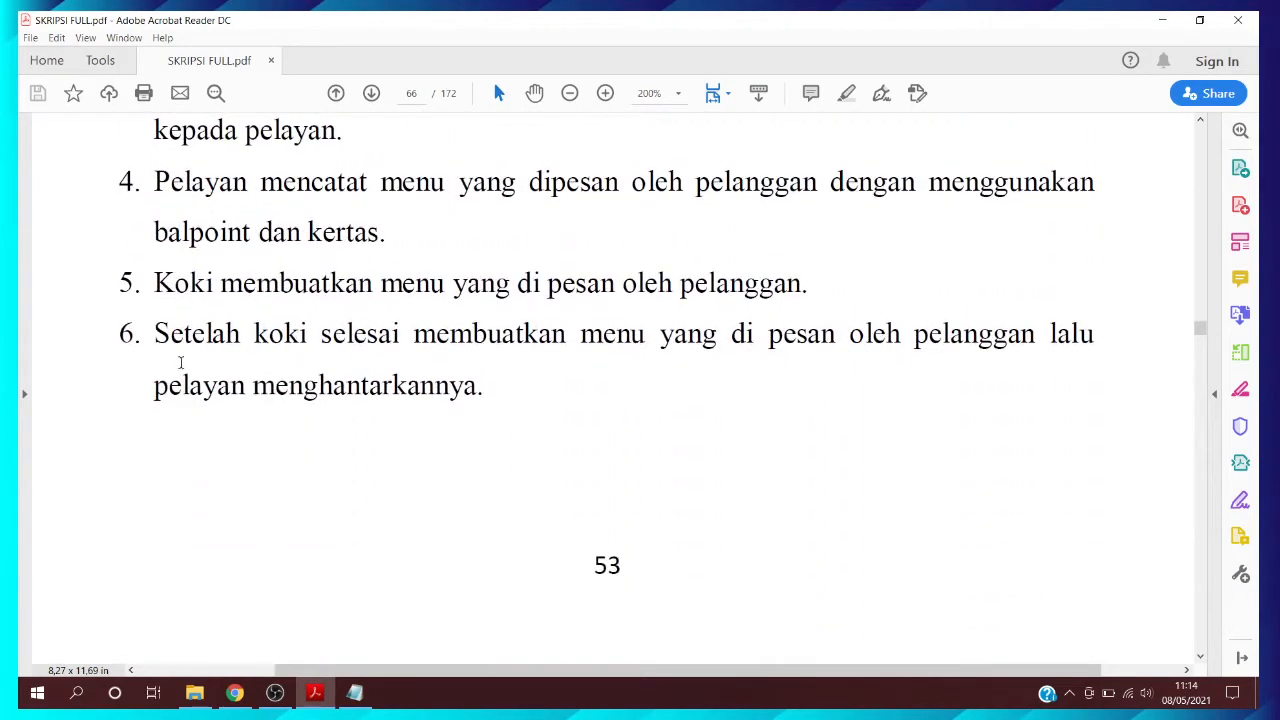
scroll(181, 365, "down", 6)
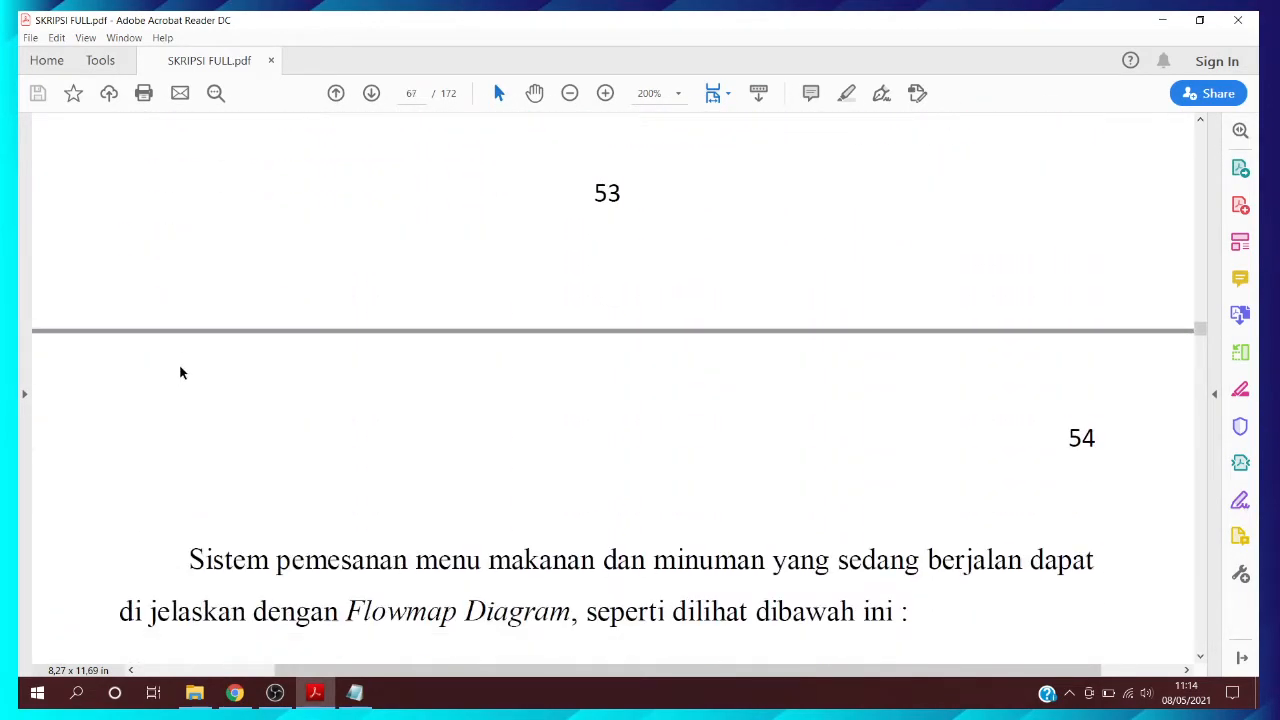
scroll(180, 372, "down", 2)
scroll(172, 365, "up", 11)
scroll(162, 311, "up", 2)
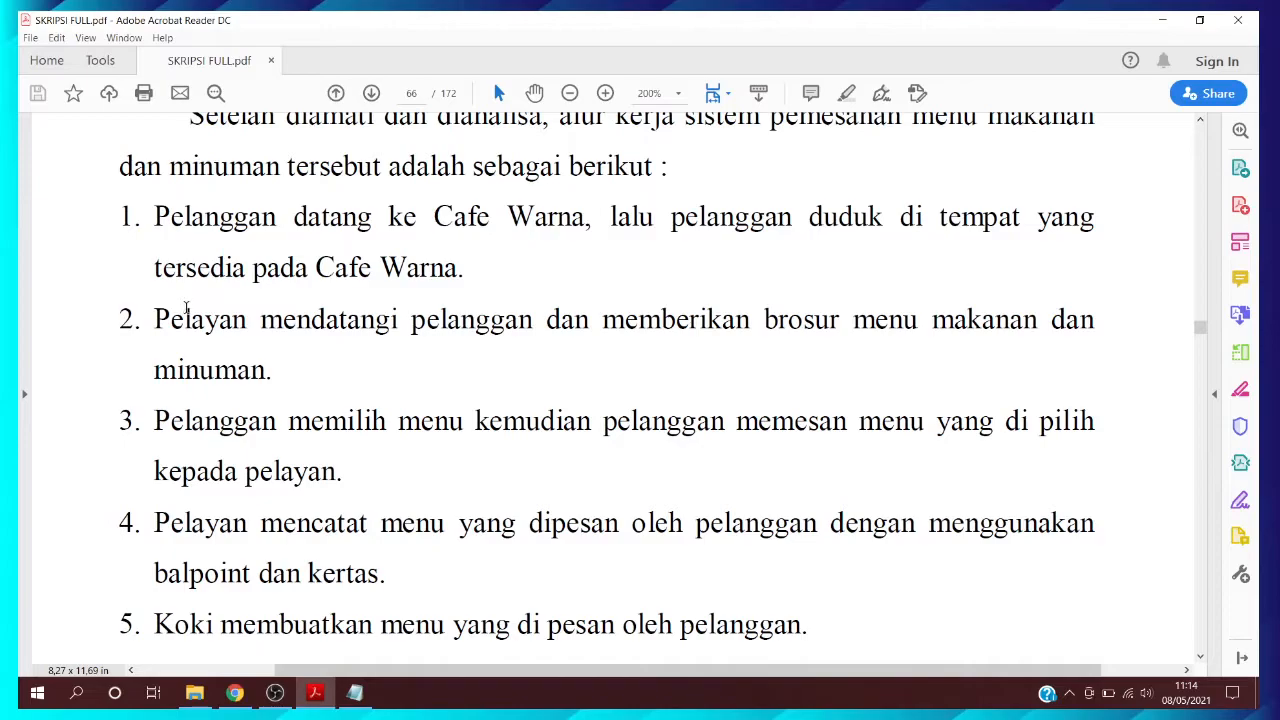
scroll(184, 314, "up", 1)
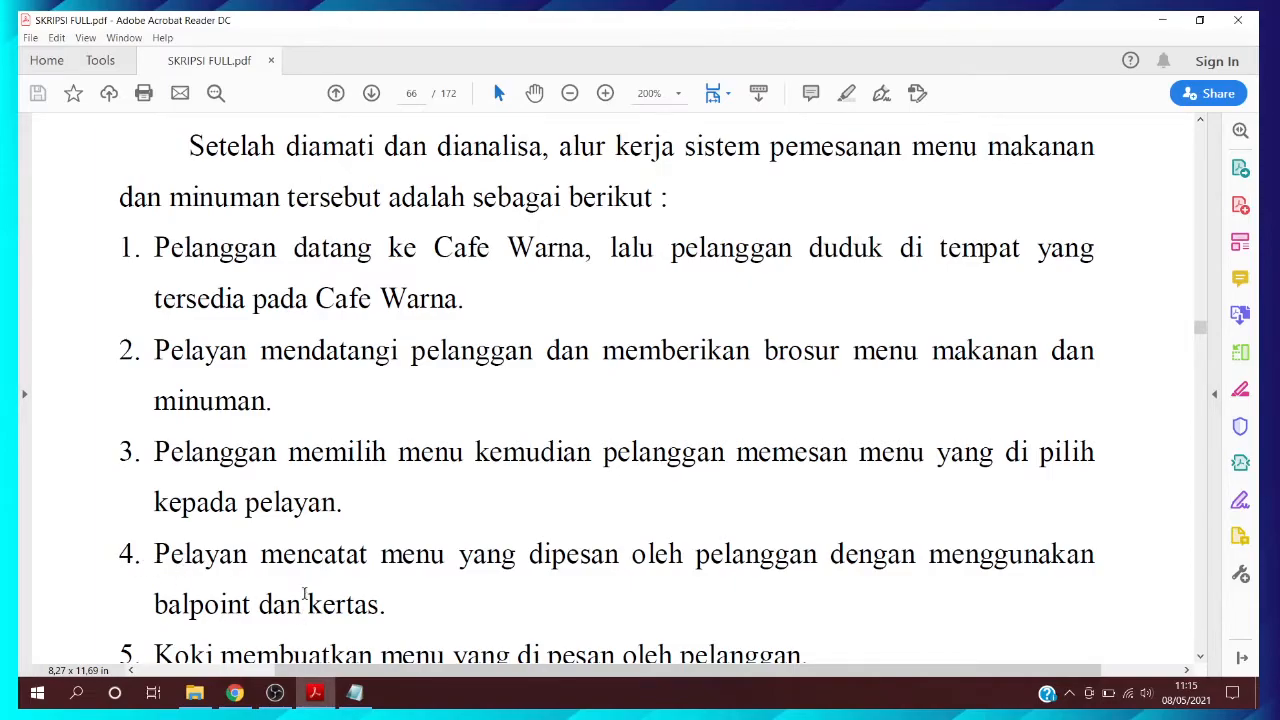
Read the six numbered steps of Cafe Warna's food and drink ordering workflow in detail
scroll(304, 586, "down", 1)
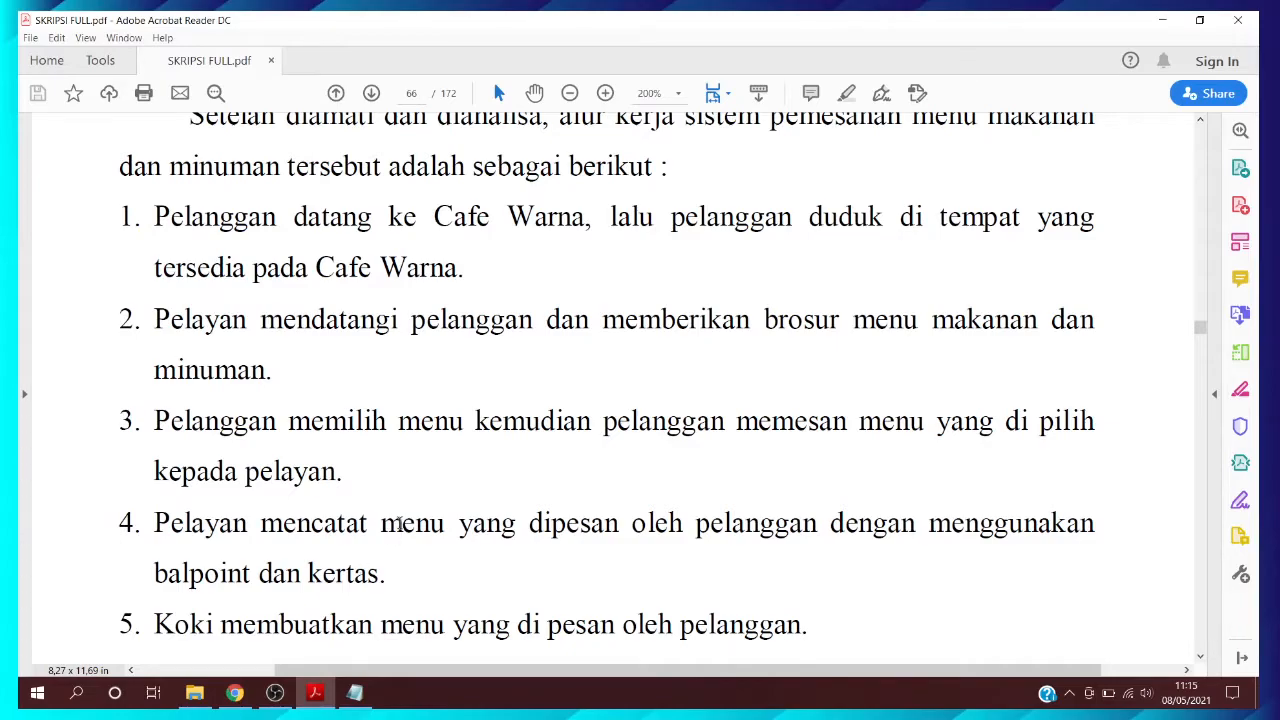
scroll(414, 522, "down", 1)
scroll(418, 532, "down", 1)
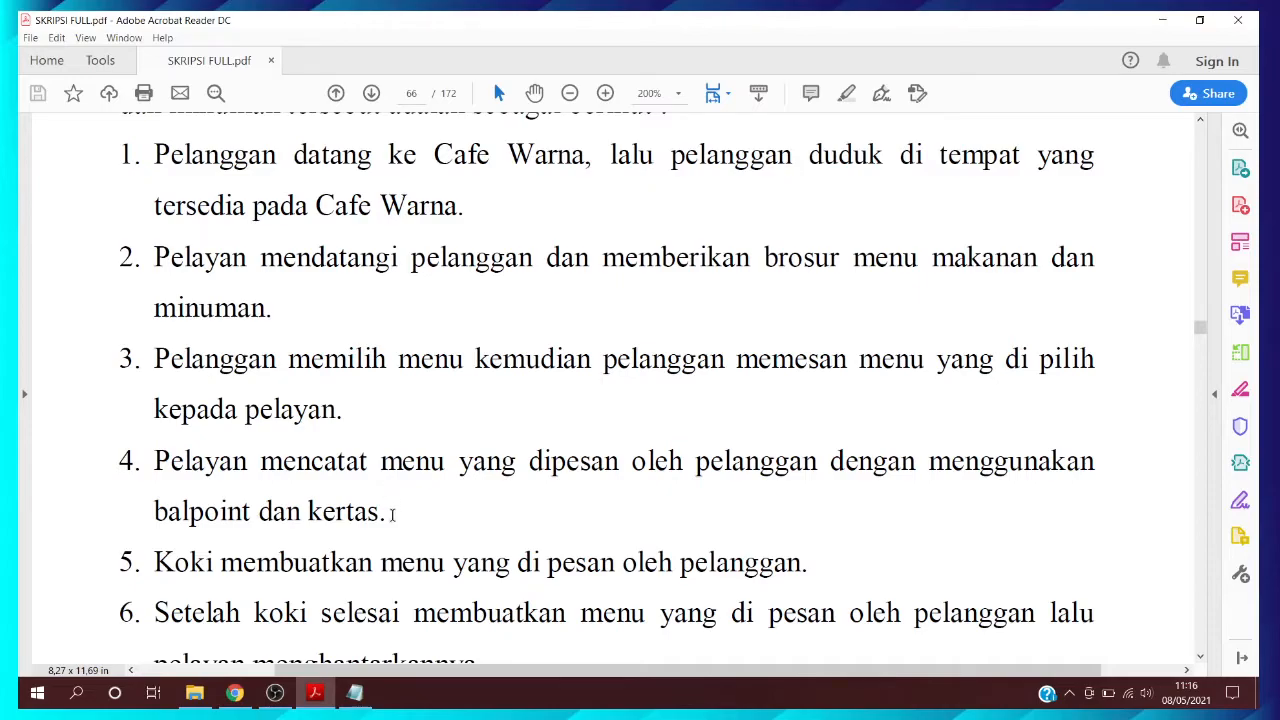
scroll(390, 518, "down", 1)
scroll(246, 540, "down", 1)
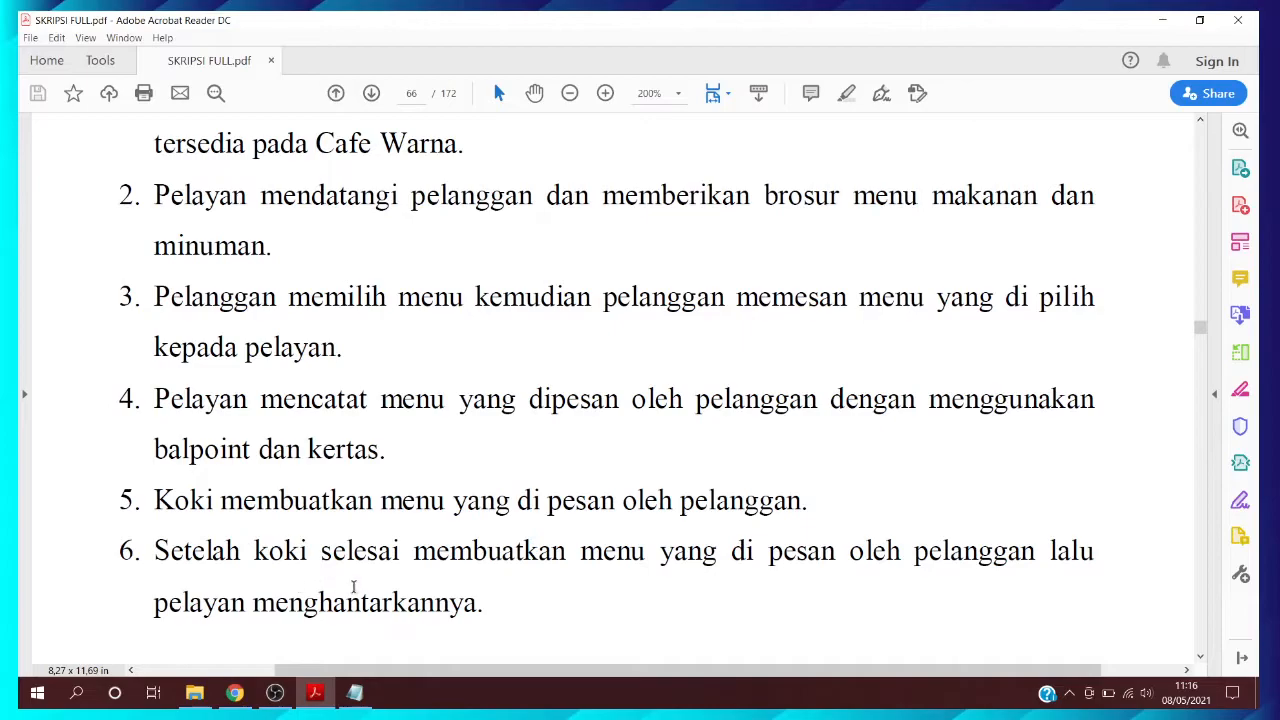
scroll(366, 580, "up", 1)
scroll(356, 580, "up", 1)
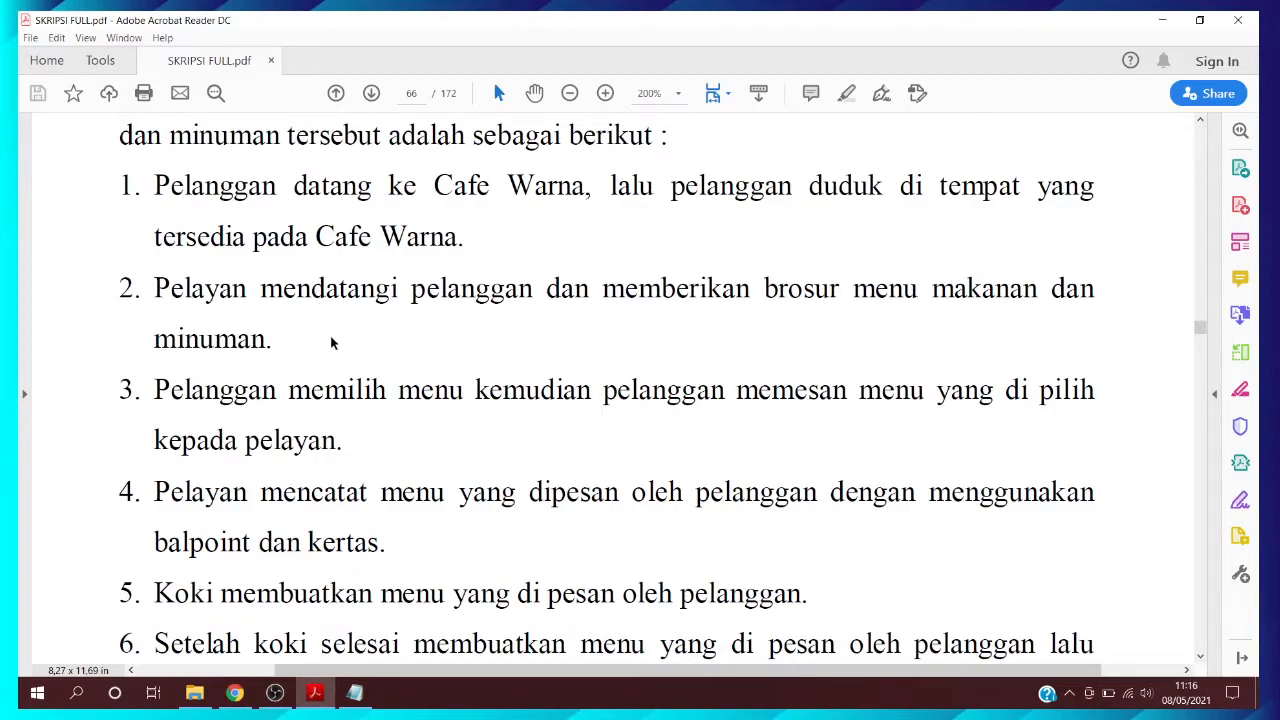
scroll(340, 385, "down", 2)
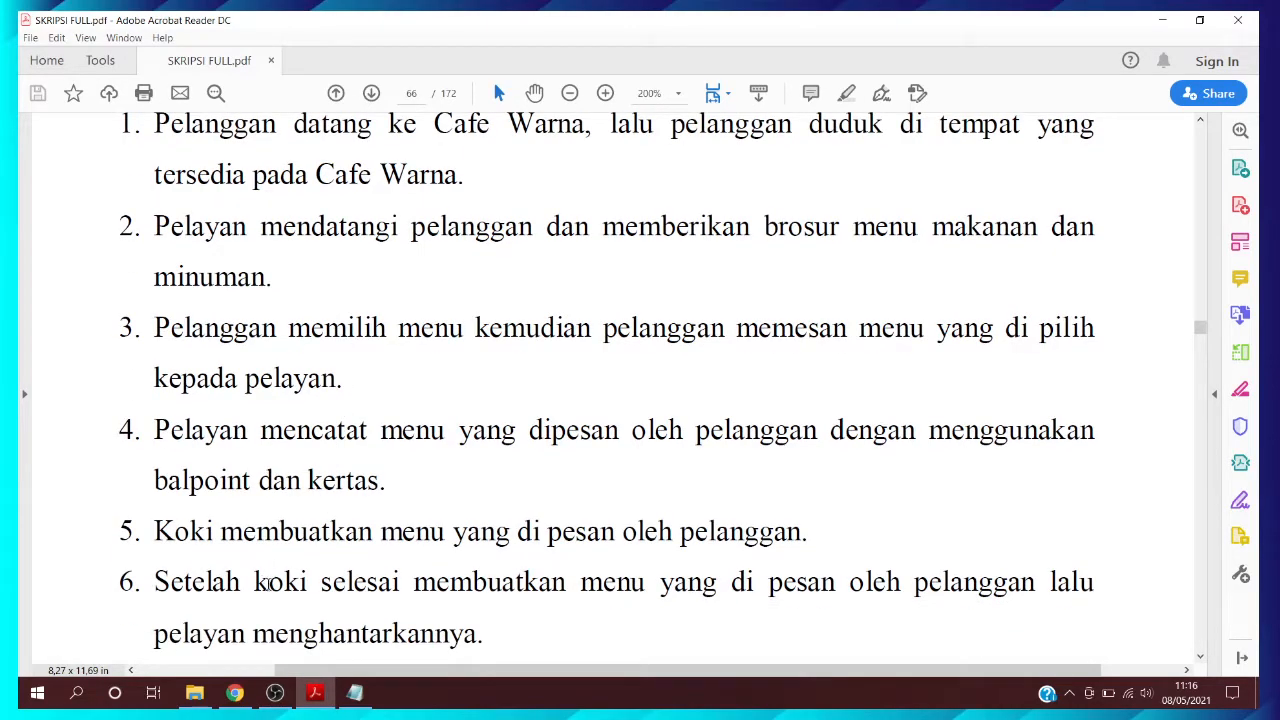
scroll(283, 587, "up", 1)
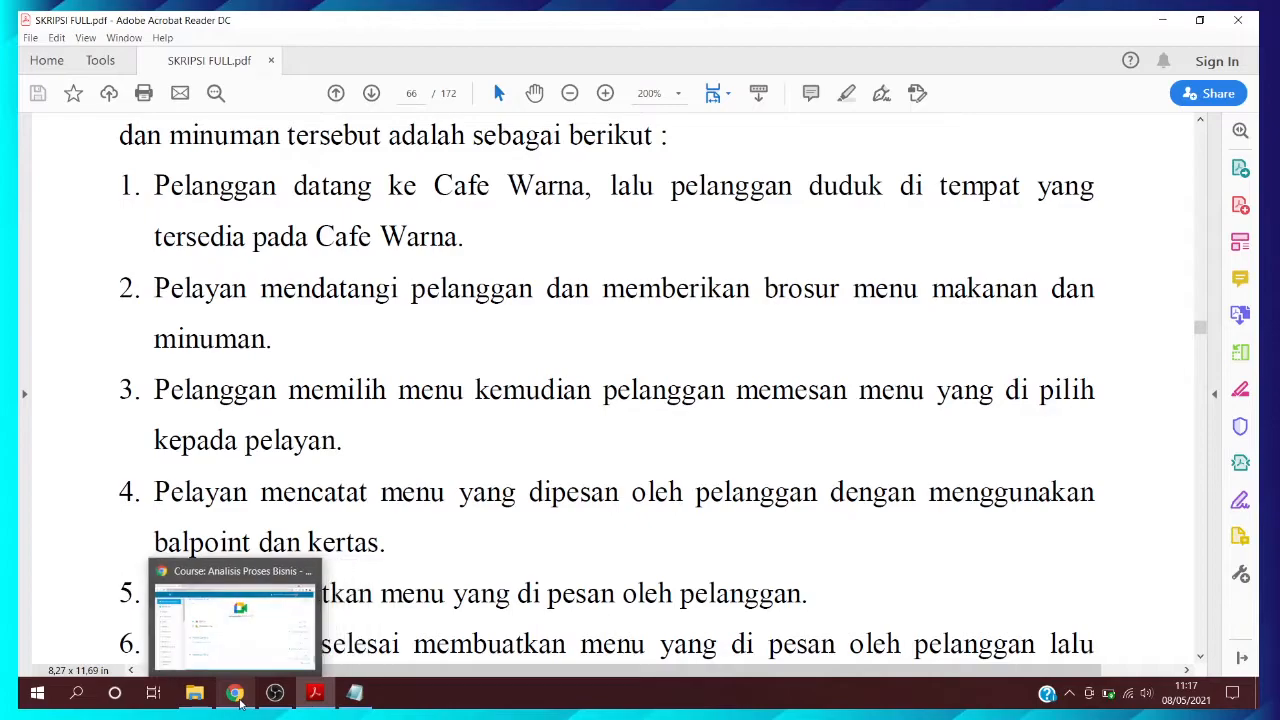
Switch to Chrome, open the bookmarked diagrams.net editor in a new tab and dismiss the draft recovery prompt
left_click(240, 705)
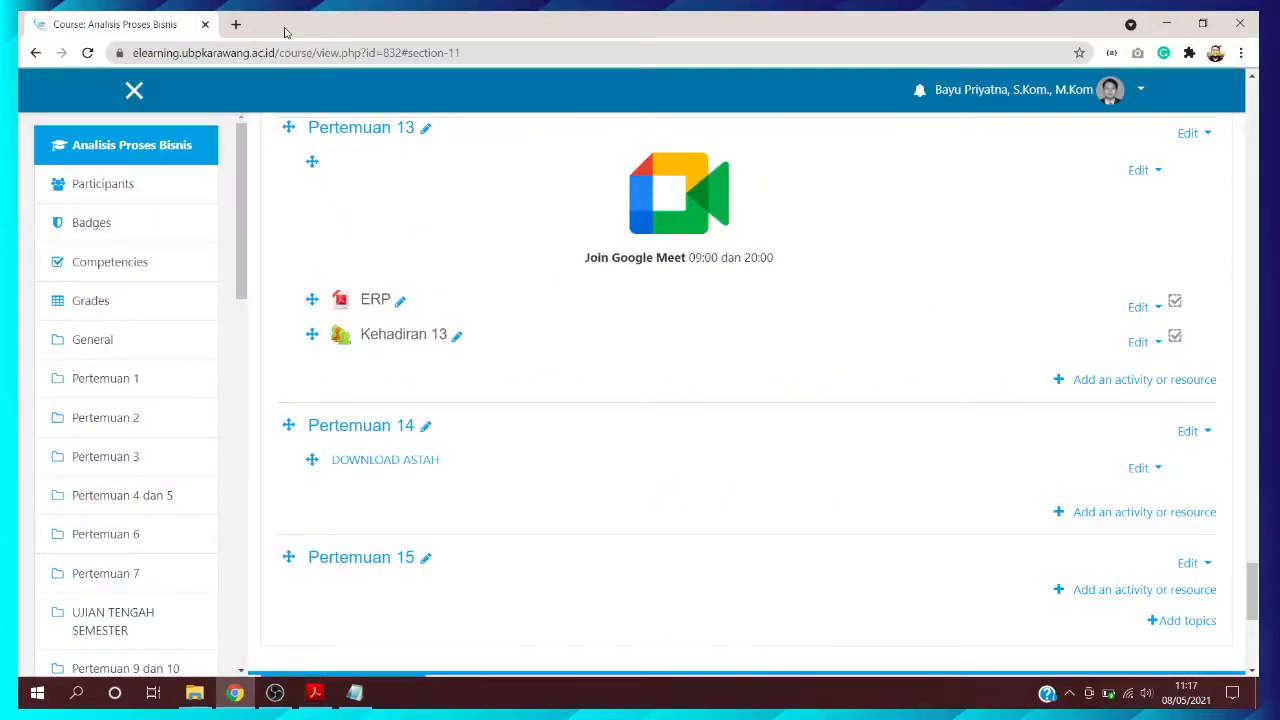
left_click(237, 26)
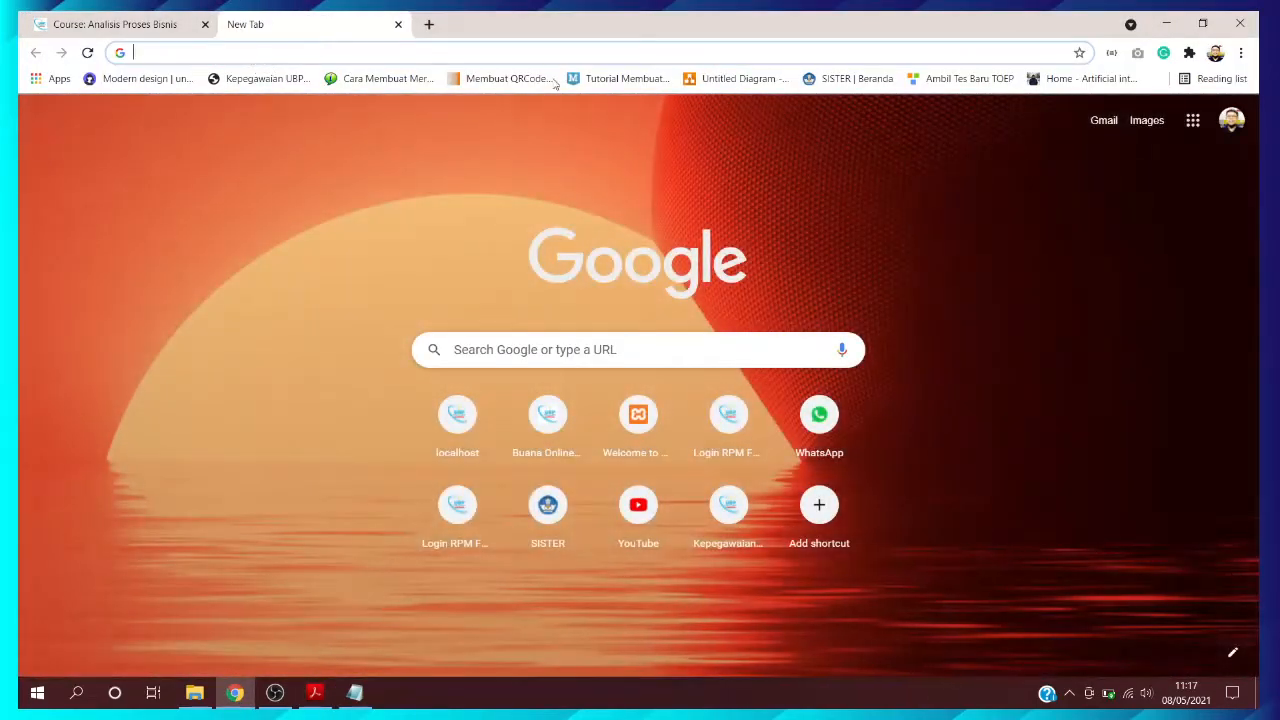
left_click(743, 82)
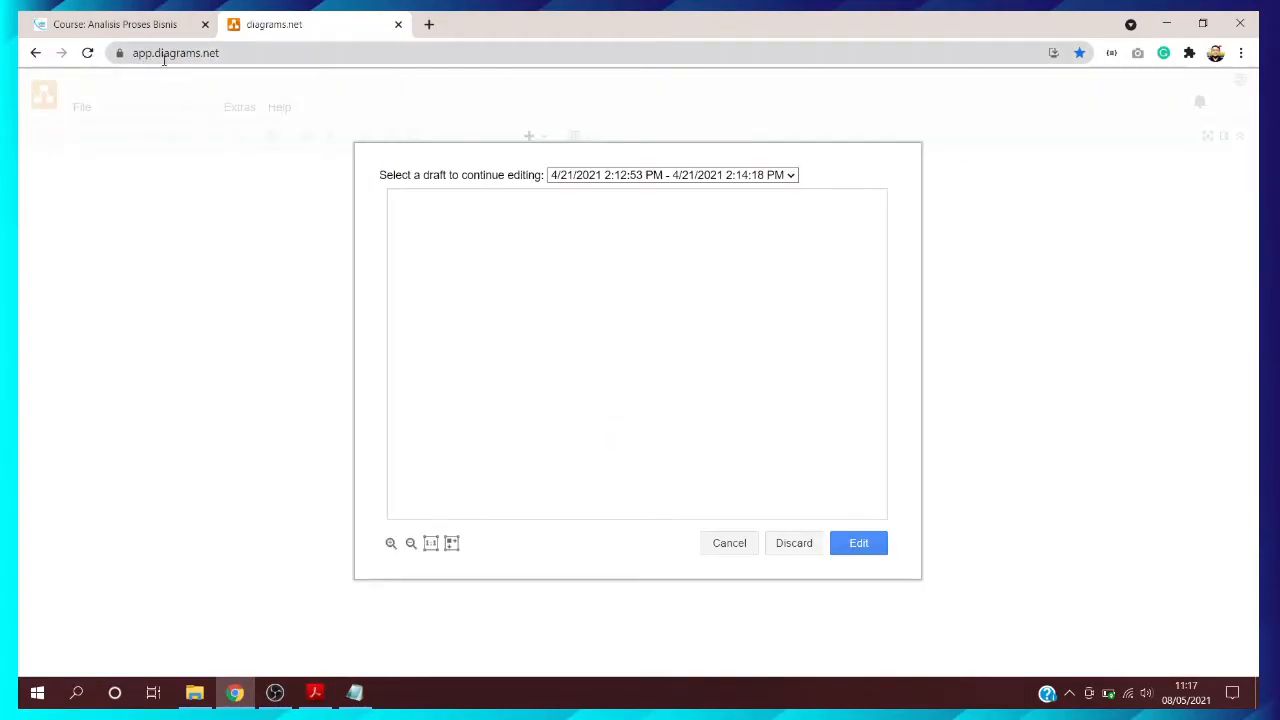
left_click(729, 545)
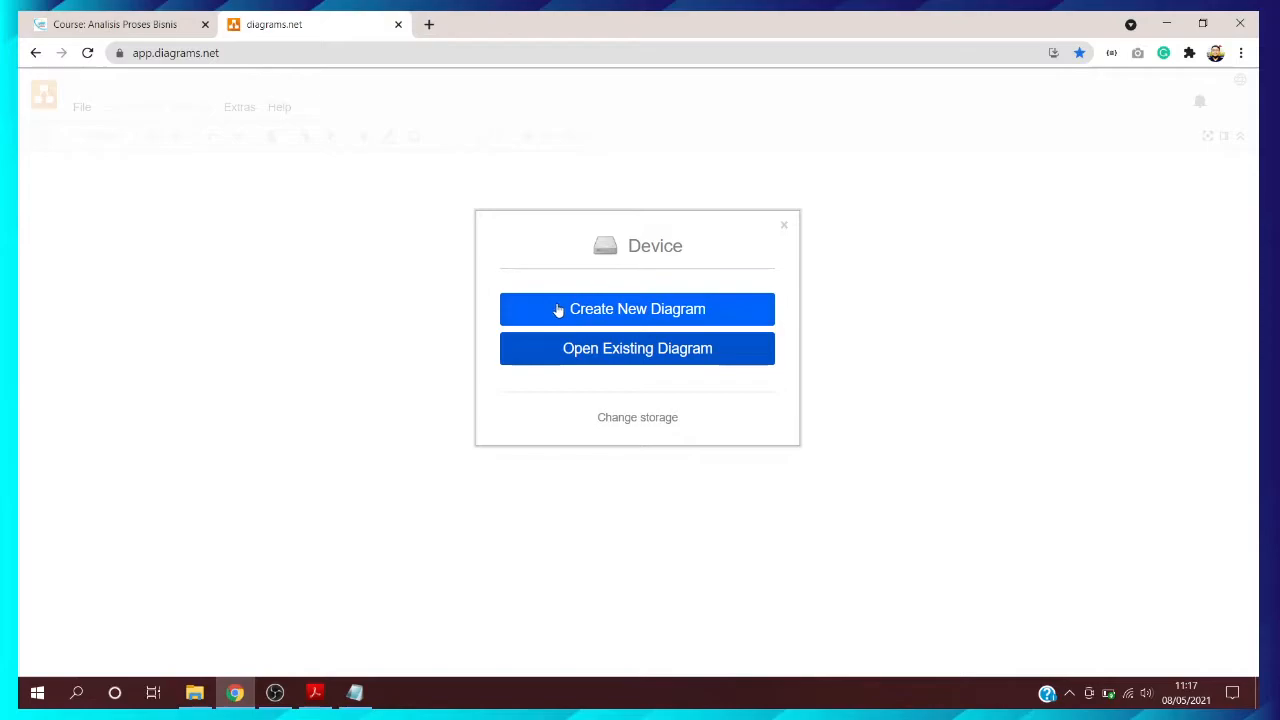
Create a new diagram from the Blank Diagram template as an XML (.drawio) file
left_click(613, 318)
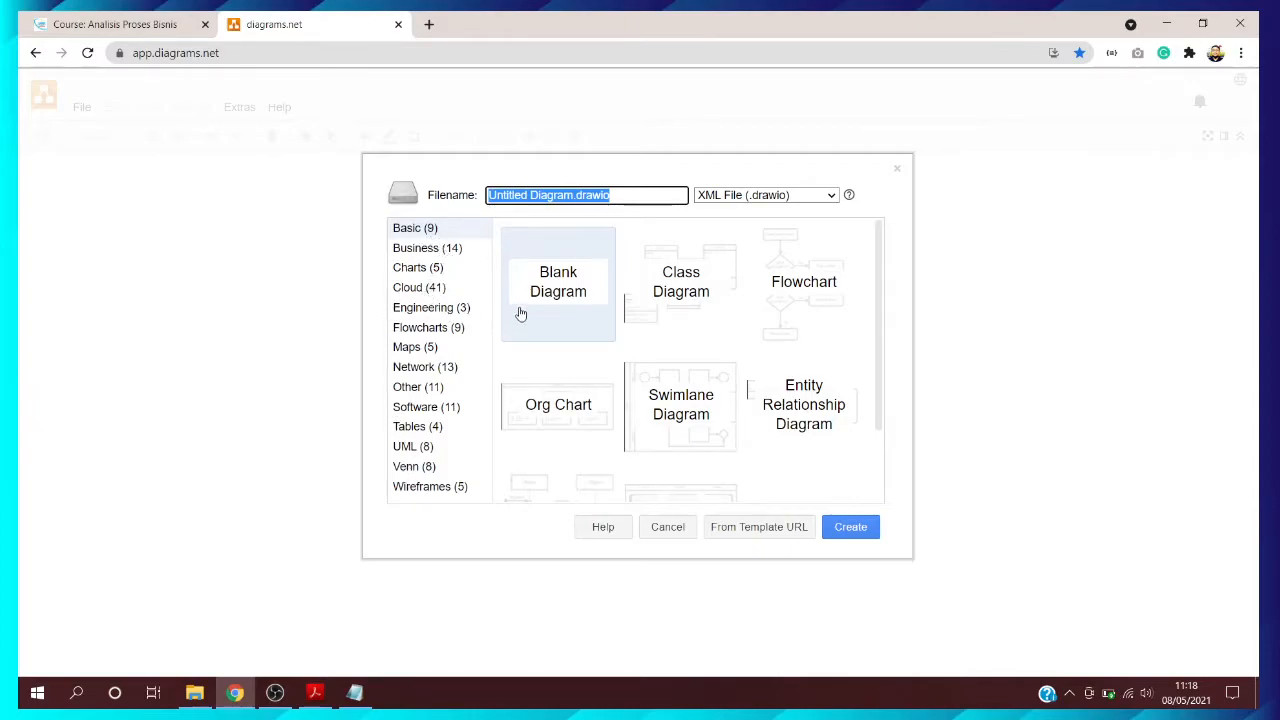
left_click(530, 270)
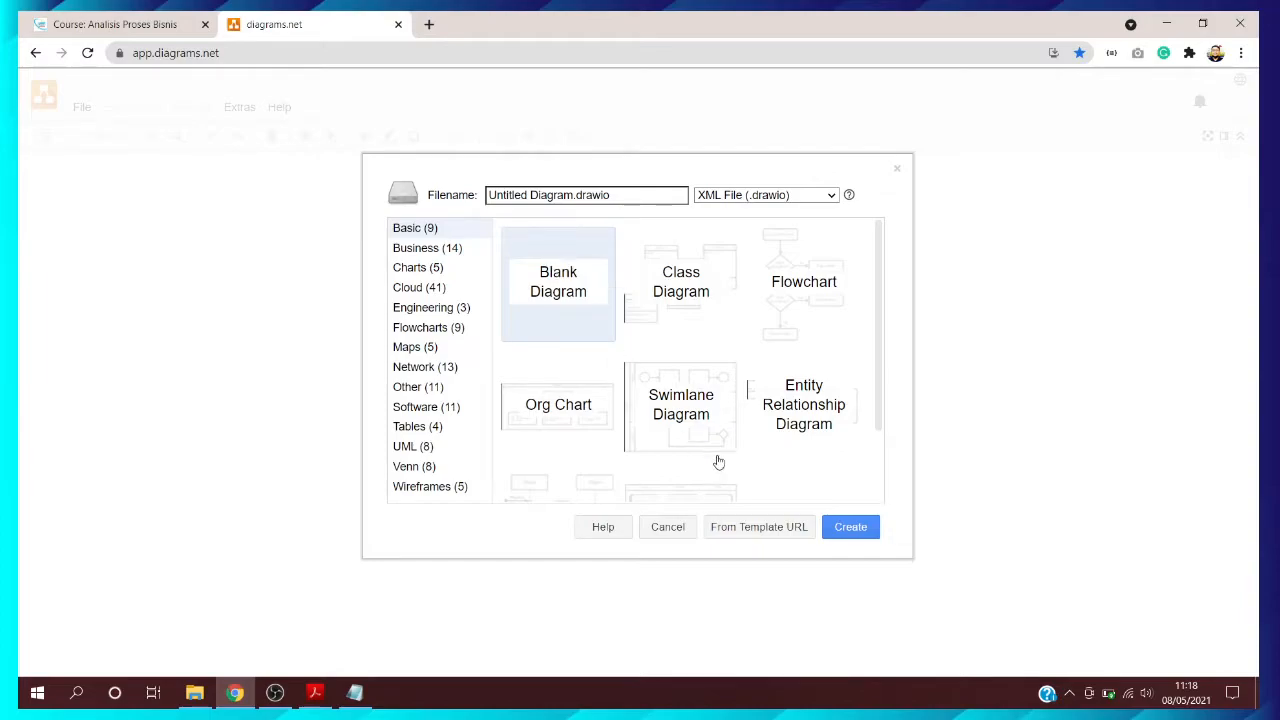
left_click(852, 526)
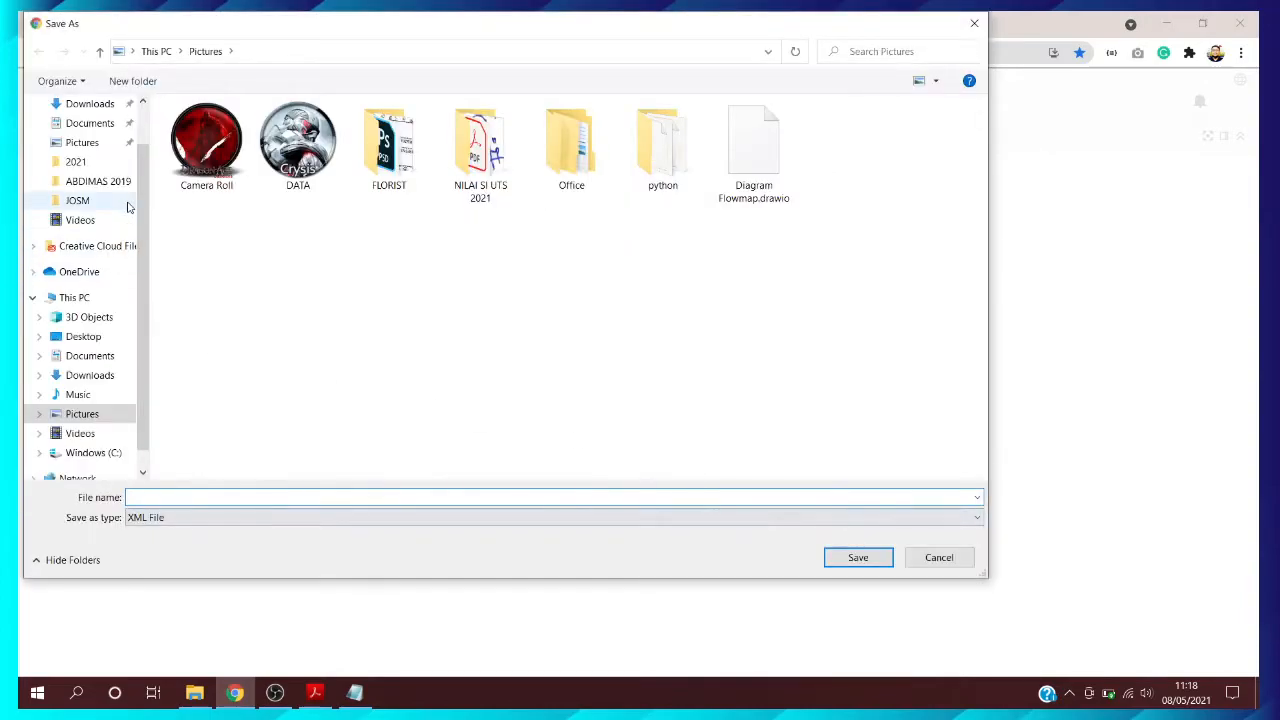
Create a folder named DIAGRAM FLOWMAP inside Pictures and open it as the save location
left_click(92, 337)
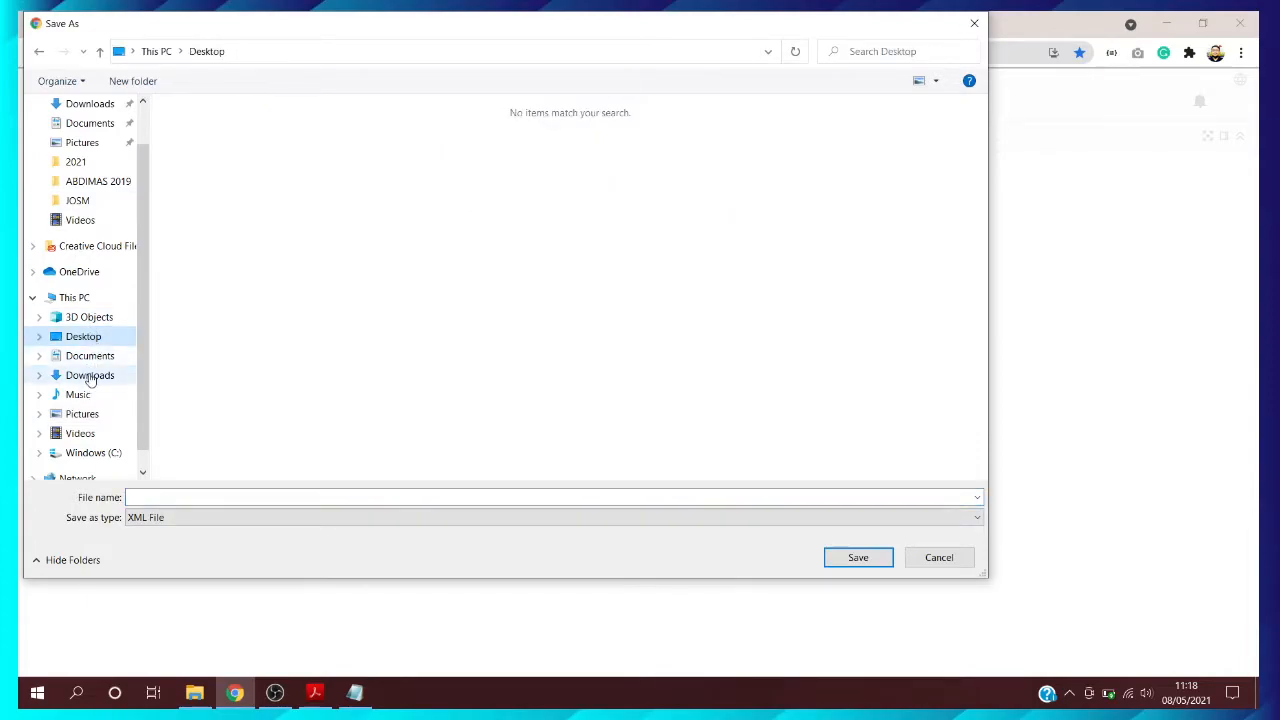
left_click(86, 415)
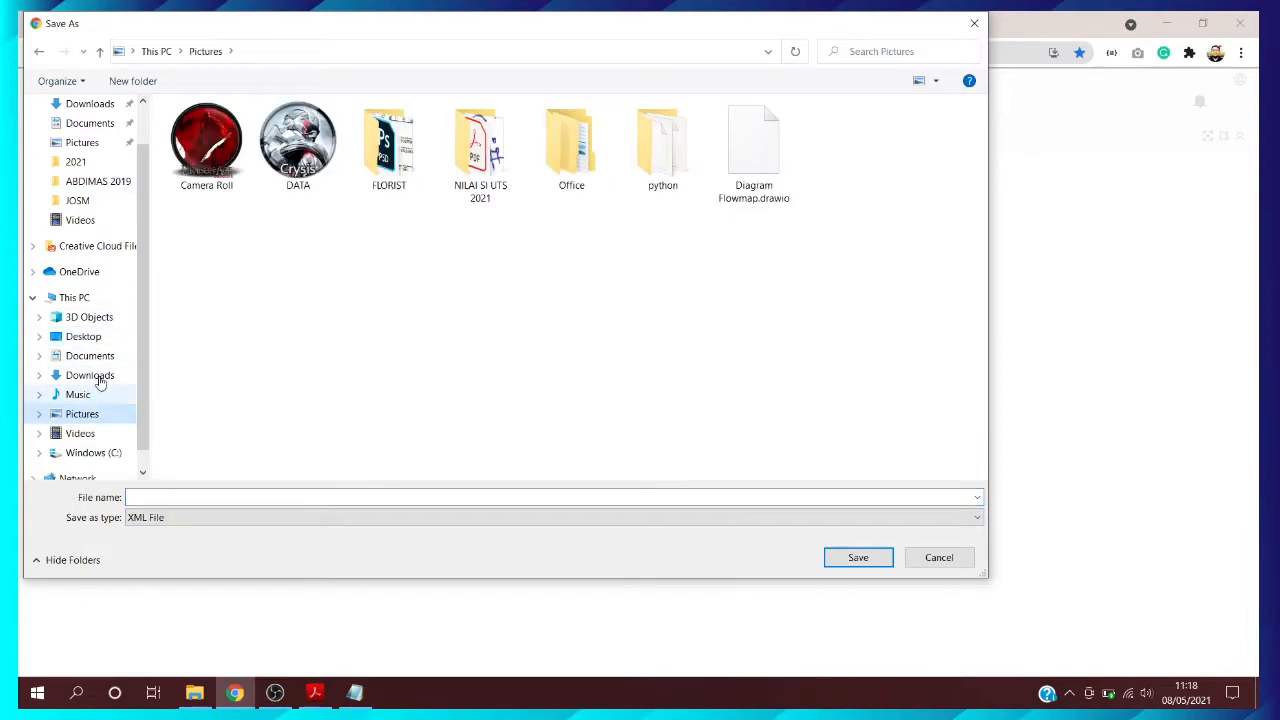
left_click(133, 81)
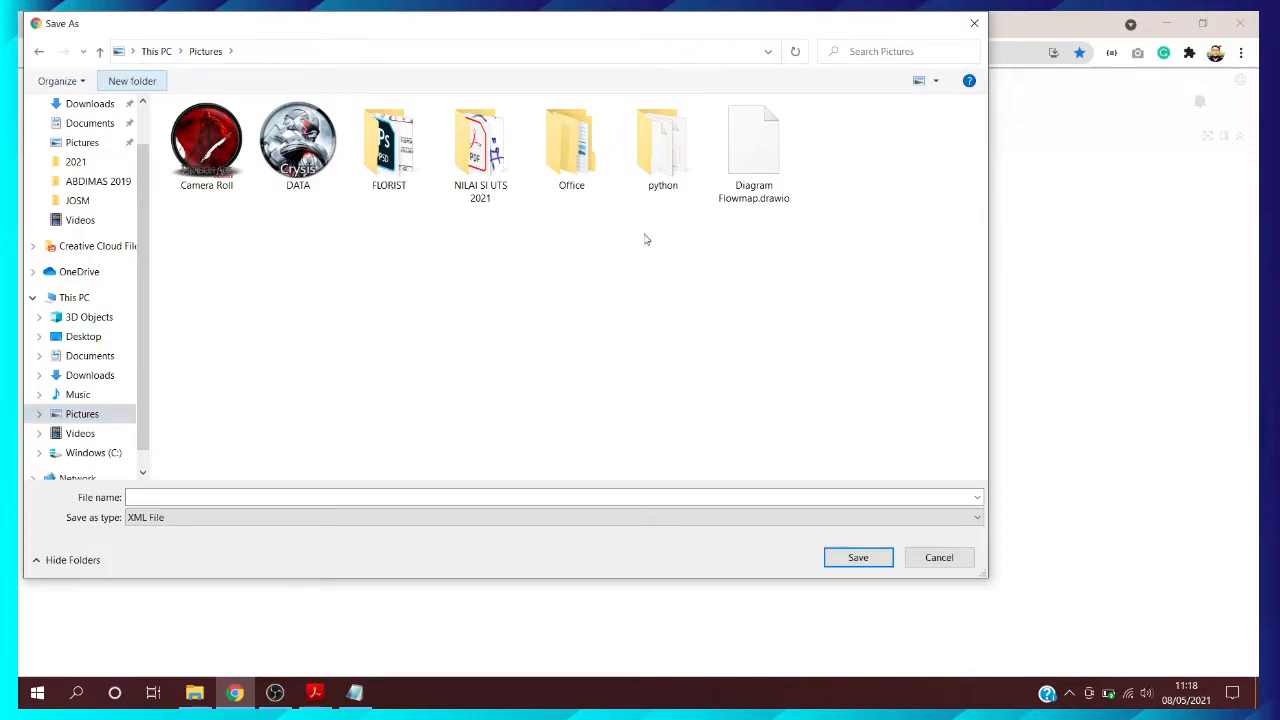
type("DIAGRAM")
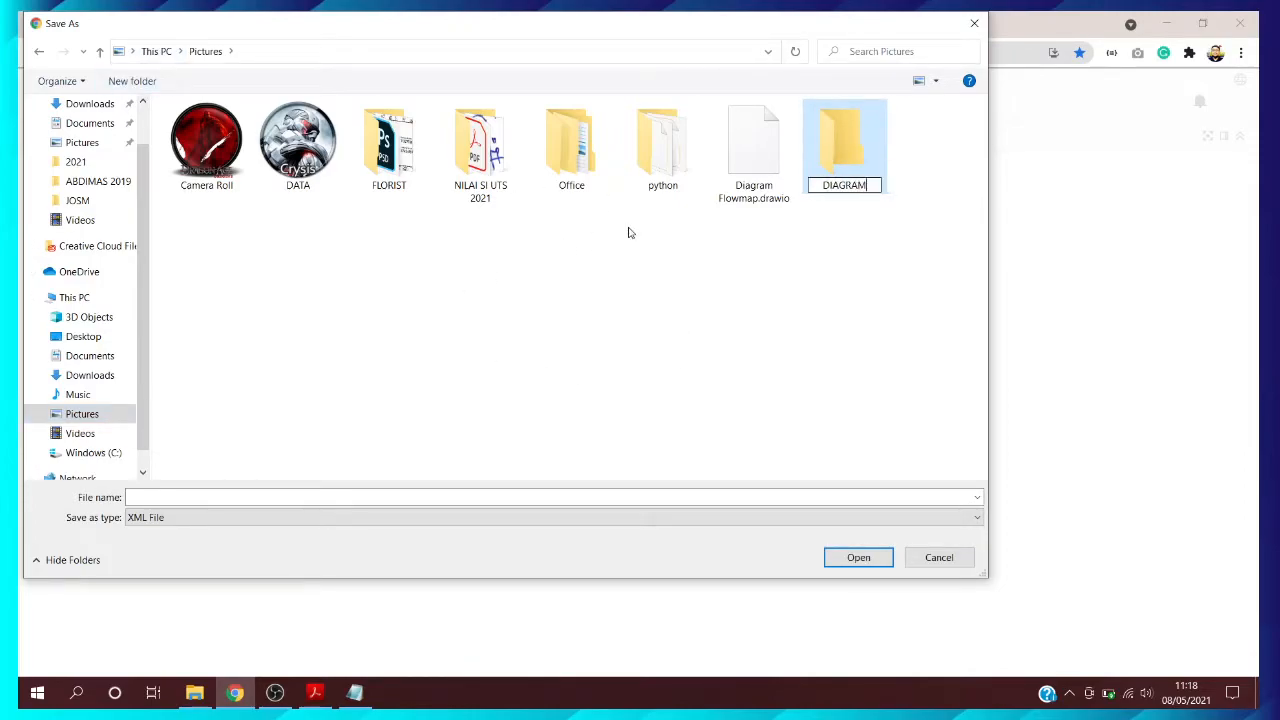
type(" FLOWMAP")
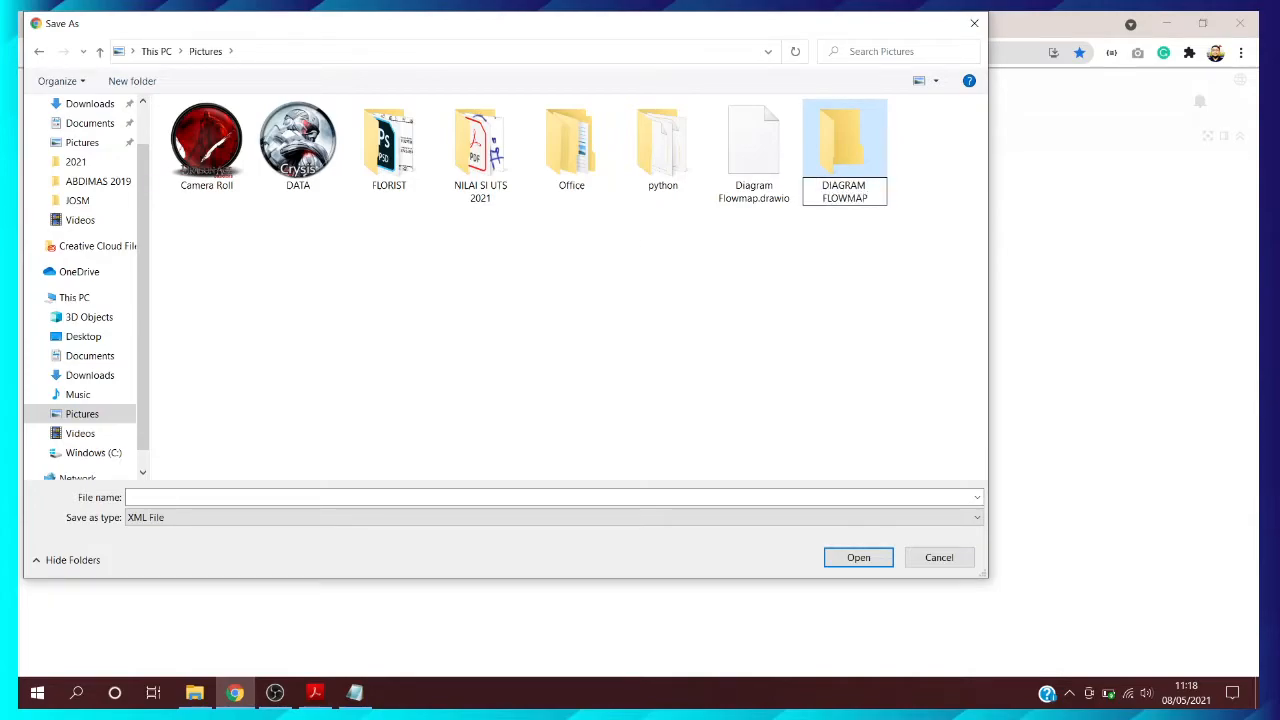
key("Return")
double_click(849, 154)
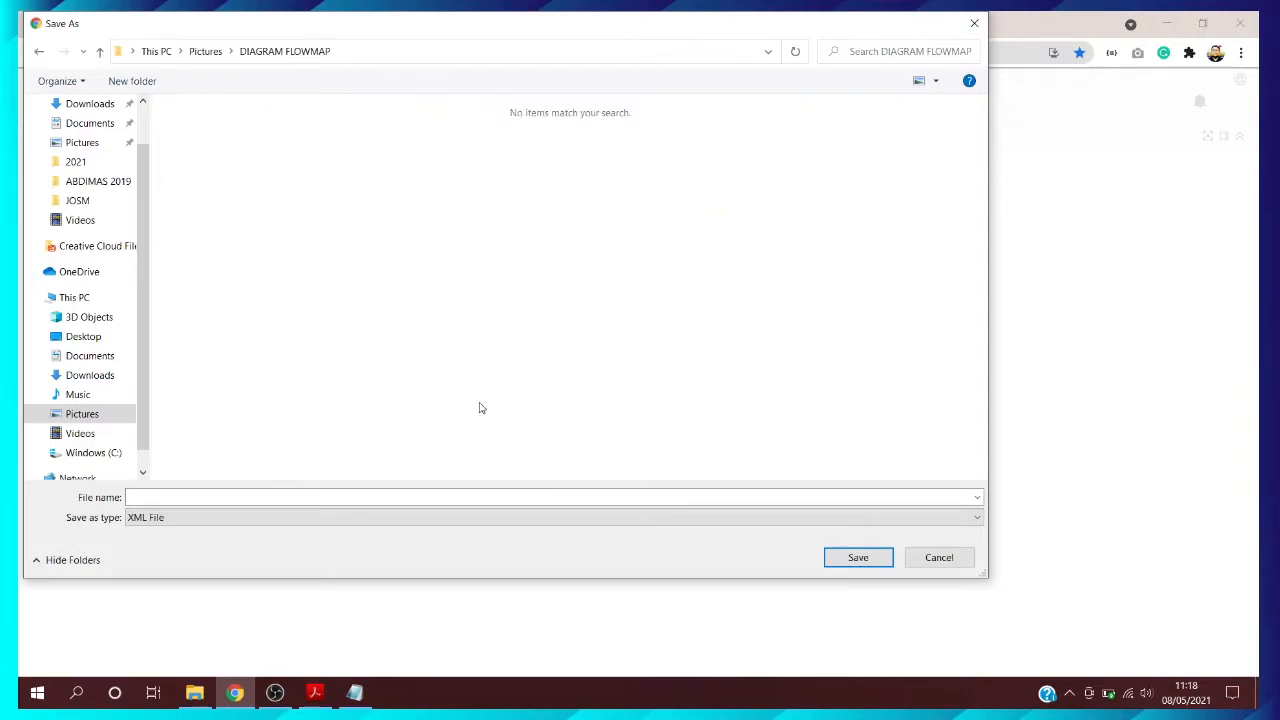
Save the diagram file as "diagram fm pemesanan" and dismiss the Get Desktop offer
left_click(378, 497)
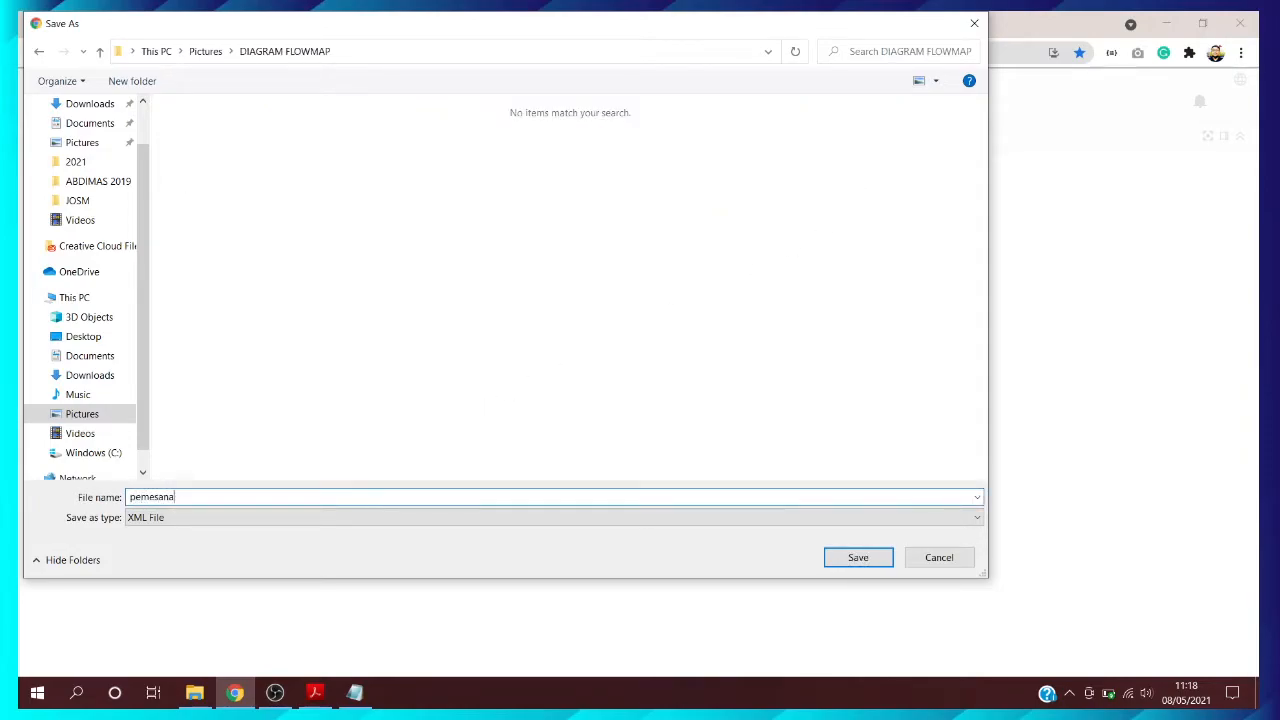
left_click(130, 497)
type("diagram fm")
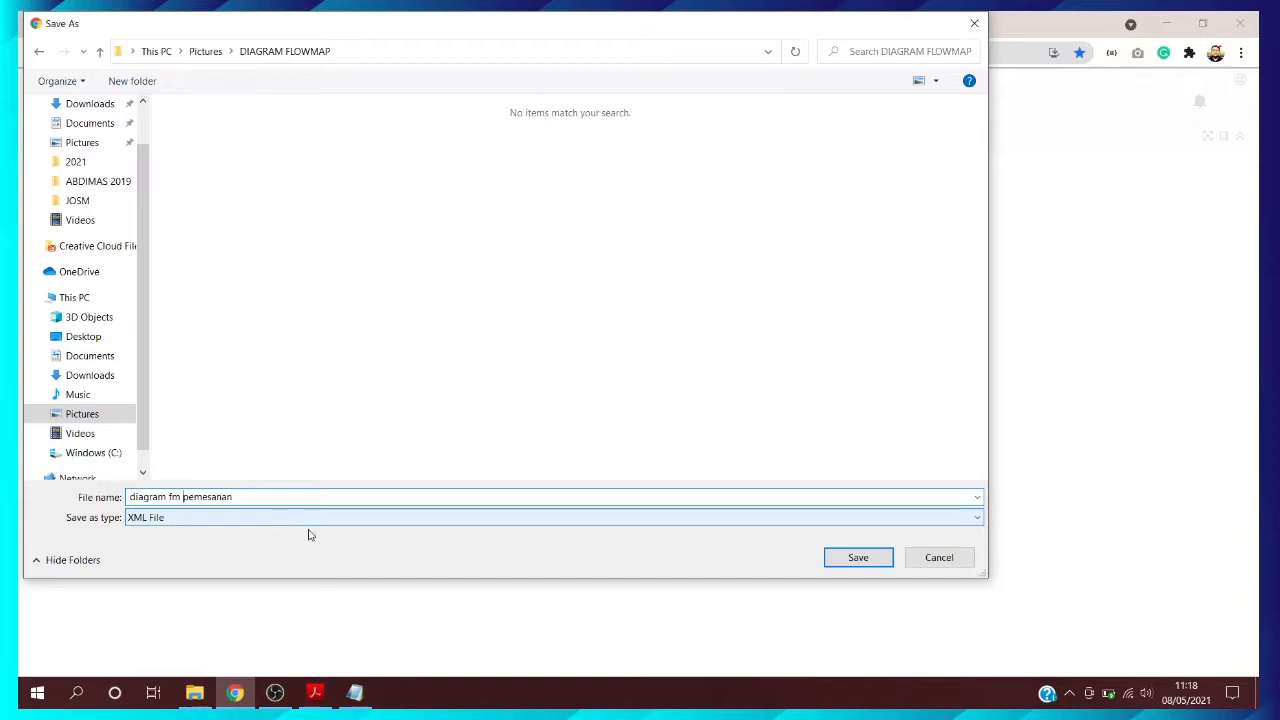
left_click(857, 560)
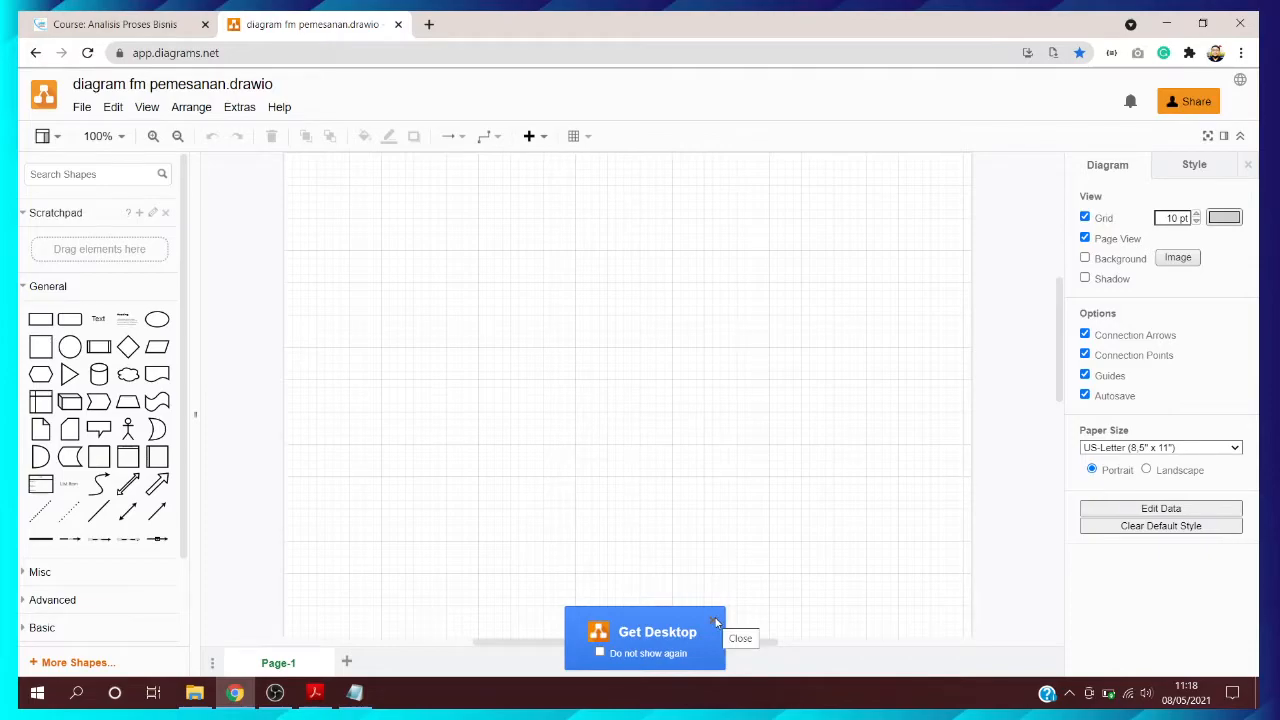
left_click(715, 620)
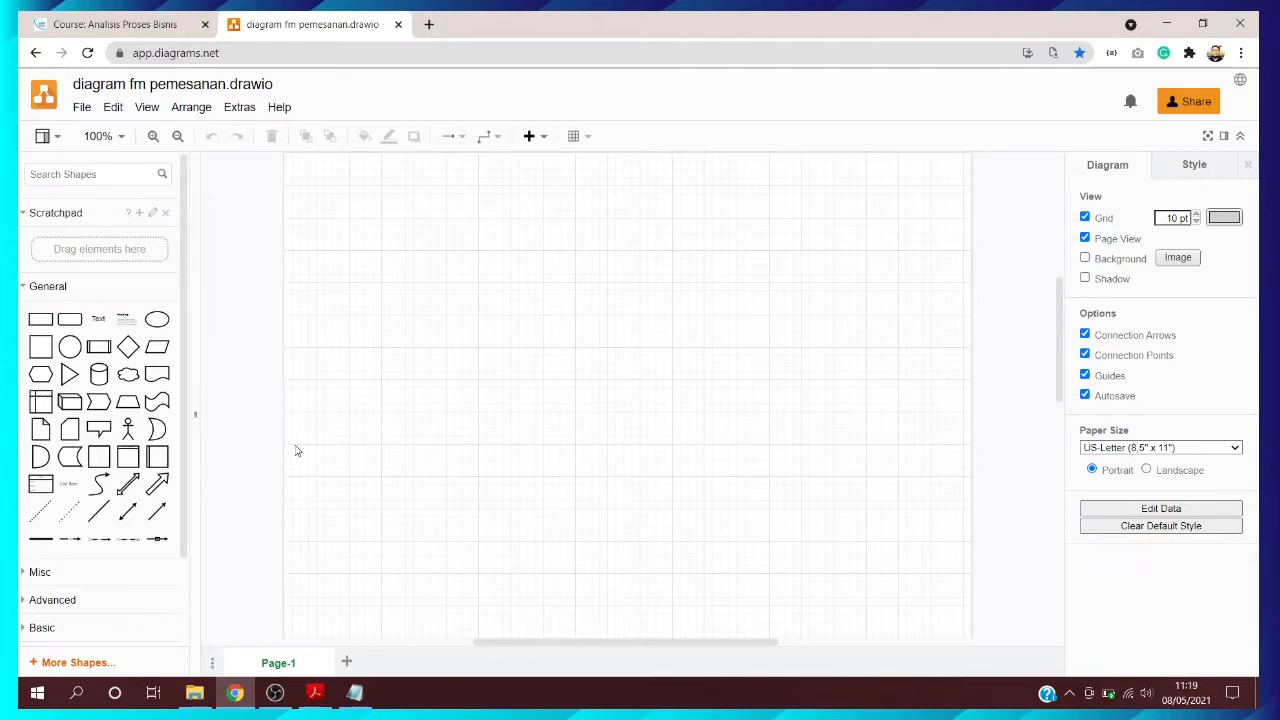
Insert a Vertical Container and place it near the upper-left corner of the page
left_click(129, 458)
left_click_drag(652, 318, 407, 185)
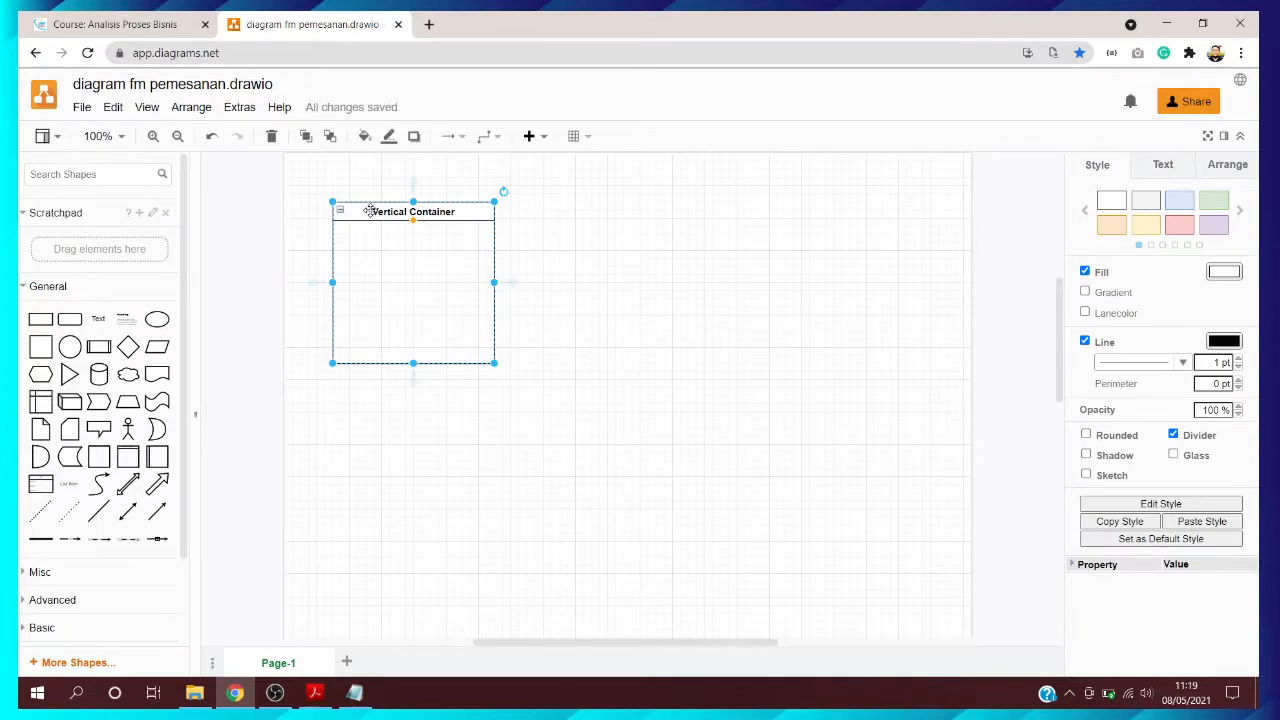
Expand the Basic and Advanced shape categories and look through their available shapes
scroll(128, 405, "down", 1)
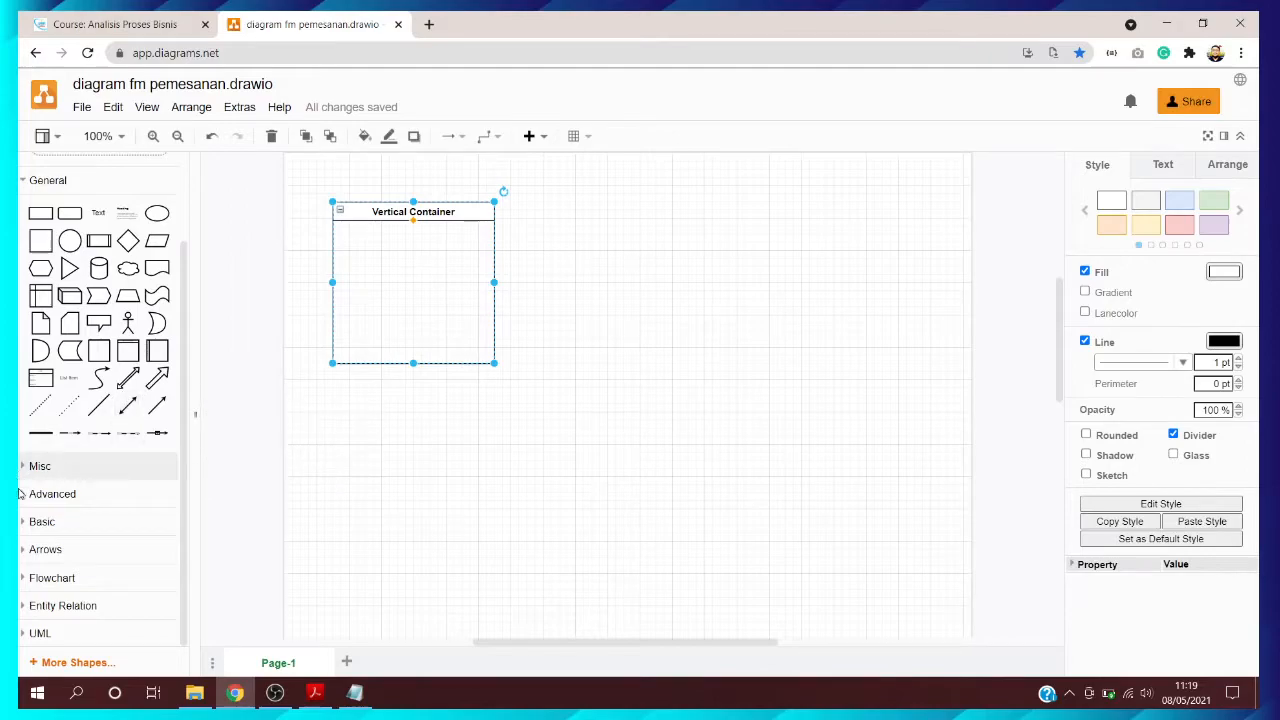
left_click(25, 521)
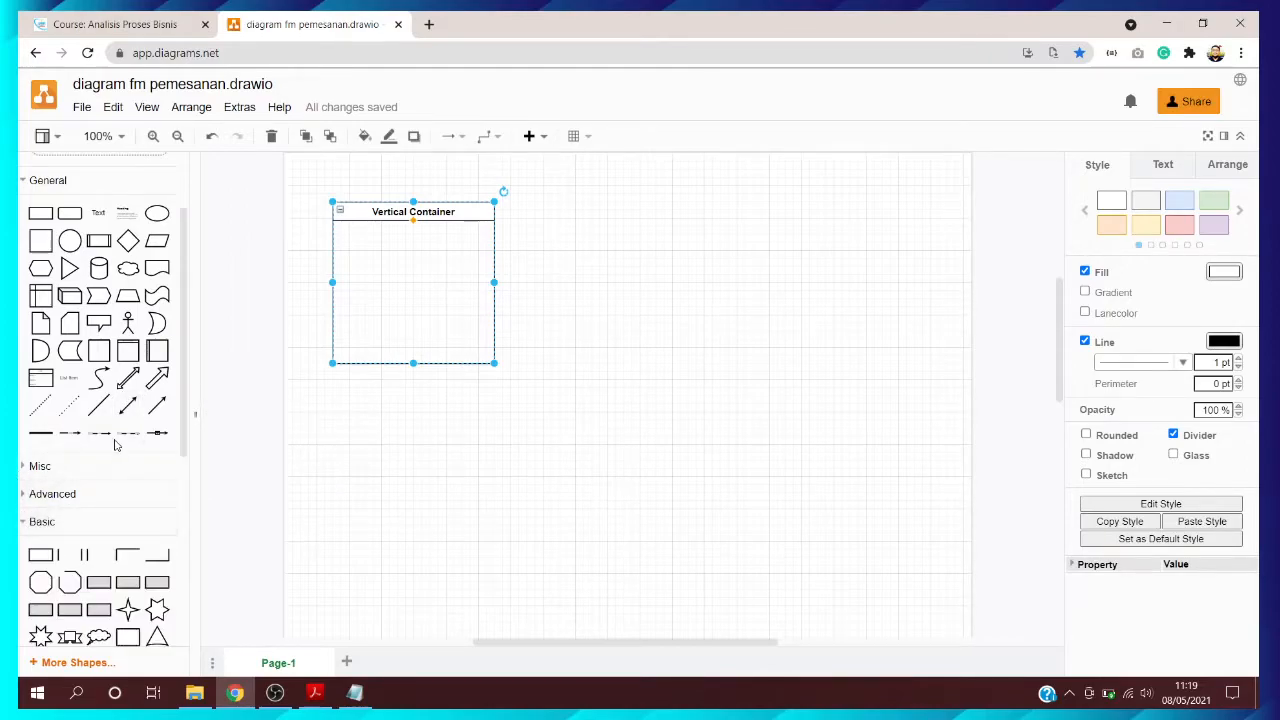
scroll(114, 443, "down", 3)
scroll(147, 453, "up", 4)
scroll(147, 453, "up", 2)
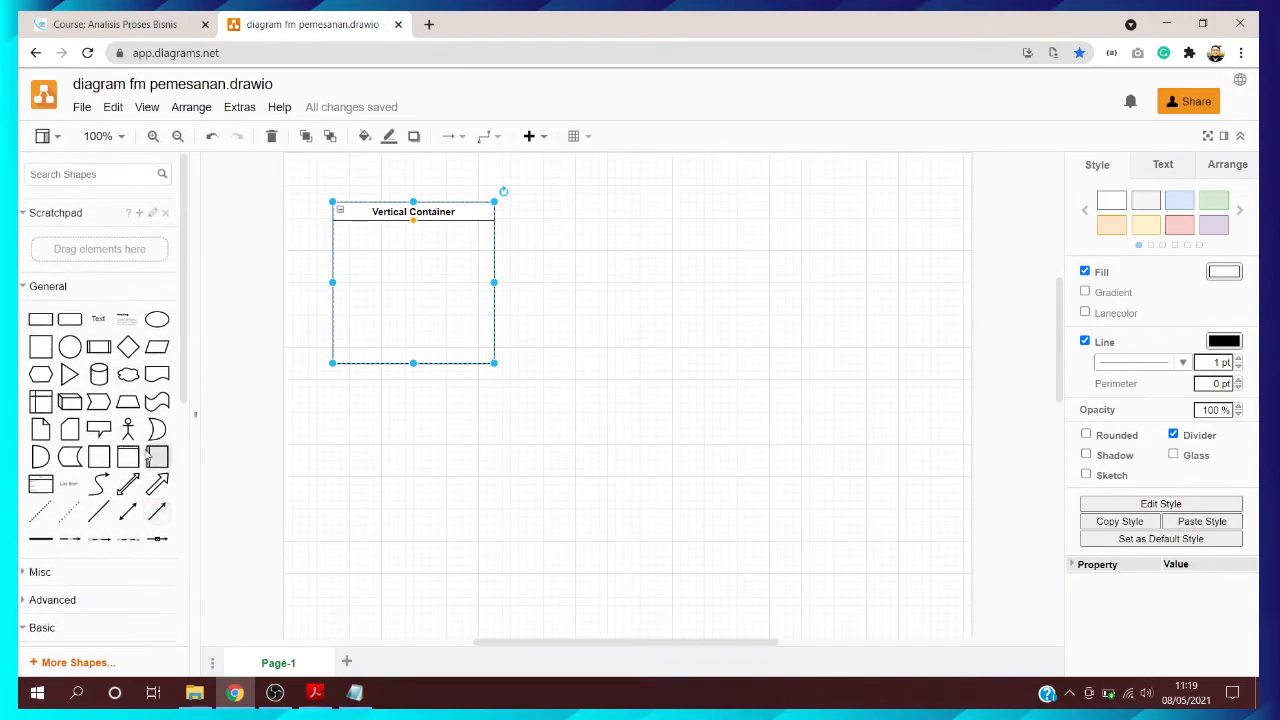
left_click(84, 596)
scroll(90, 568, "down", 1)
scroll(91, 567, "down", 4)
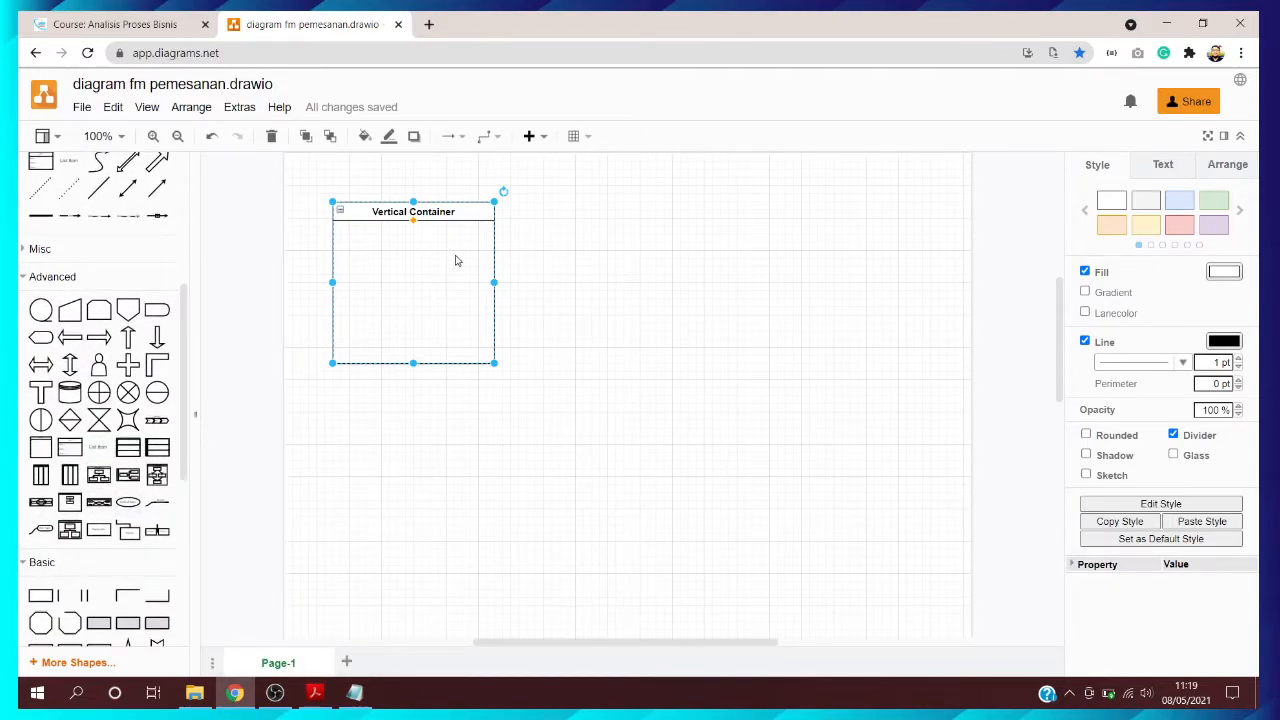
Delete the Vertical Container and insert a three-lane Vertical Pool 1 from the Advanced shapes in its place
key("Delete")
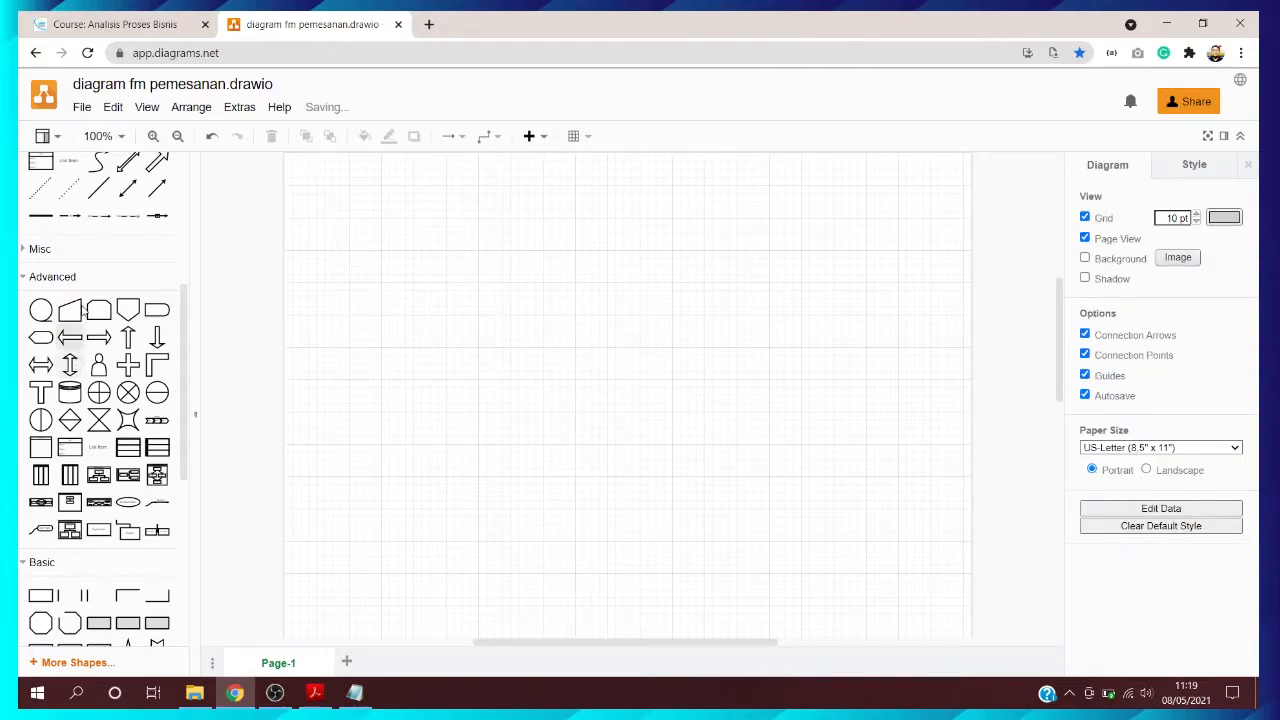
scroll(66, 358, "up", 3)
scroll(66, 358, "up", 2)
scroll(100, 430, "down", 3)
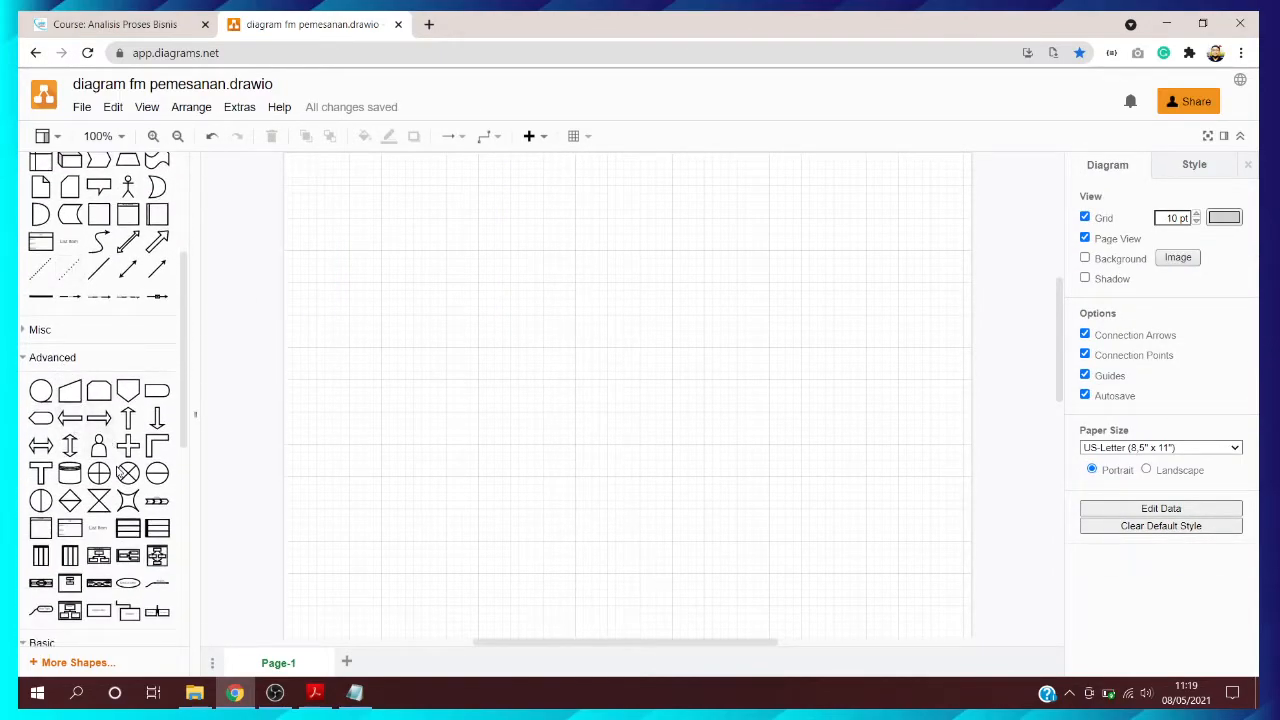
scroll(128, 500, "down", 2)
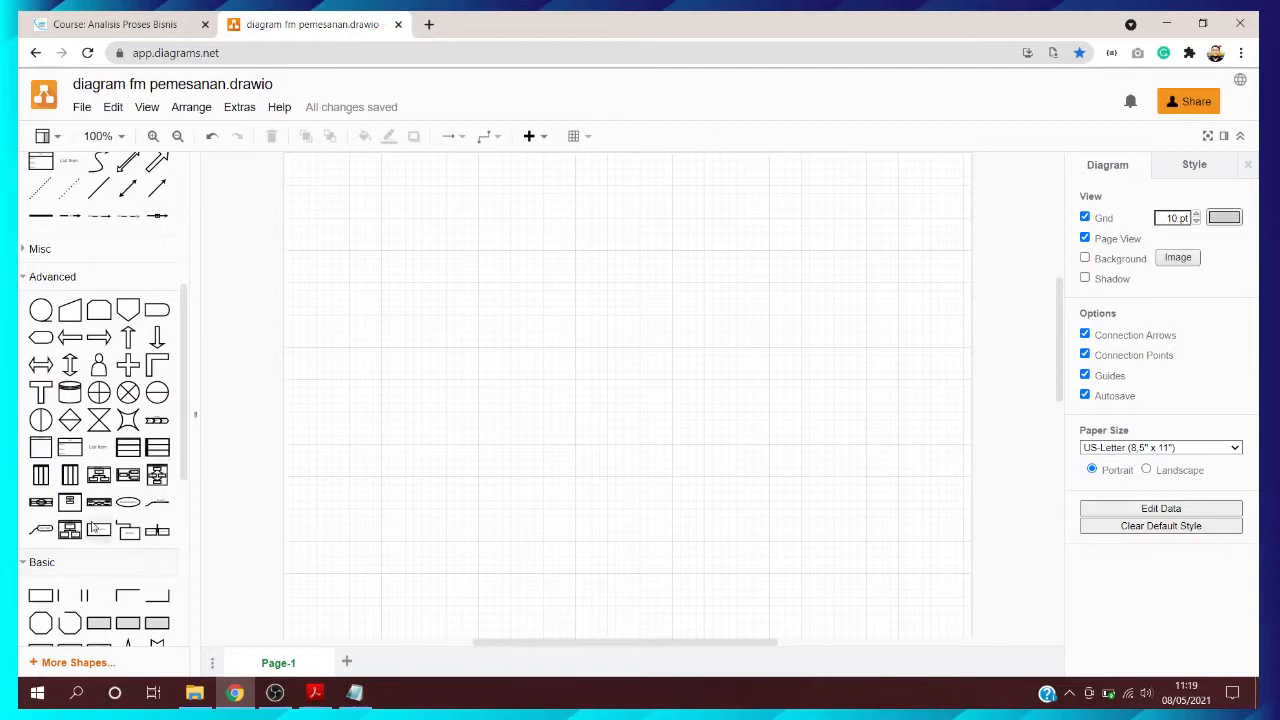
mouse_move(43, 483)
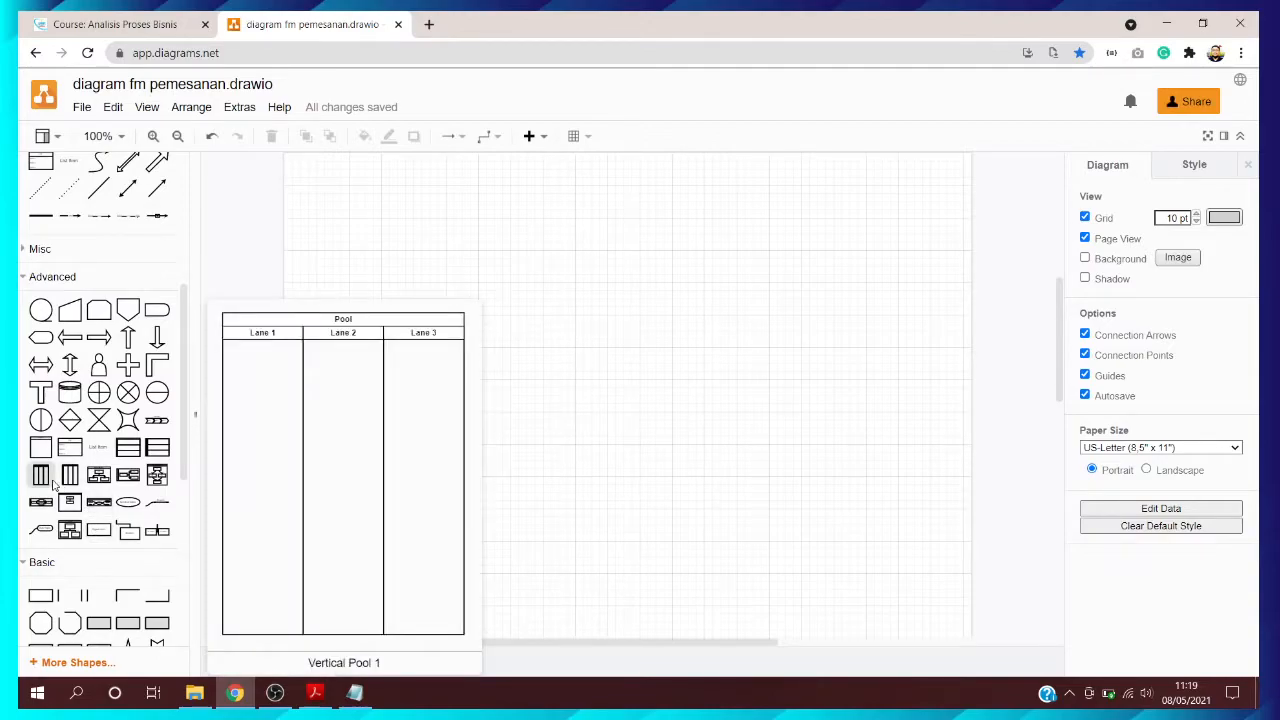
mouse_move(160, 507)
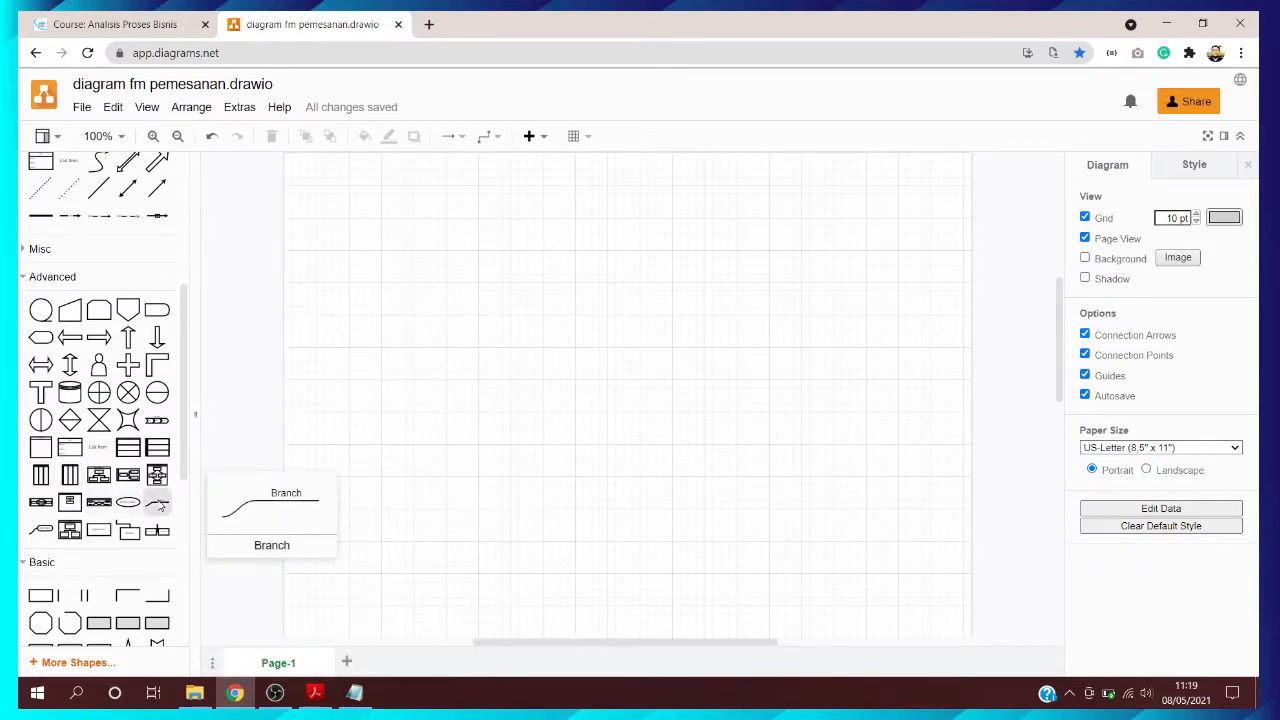
left_click(44, 478)
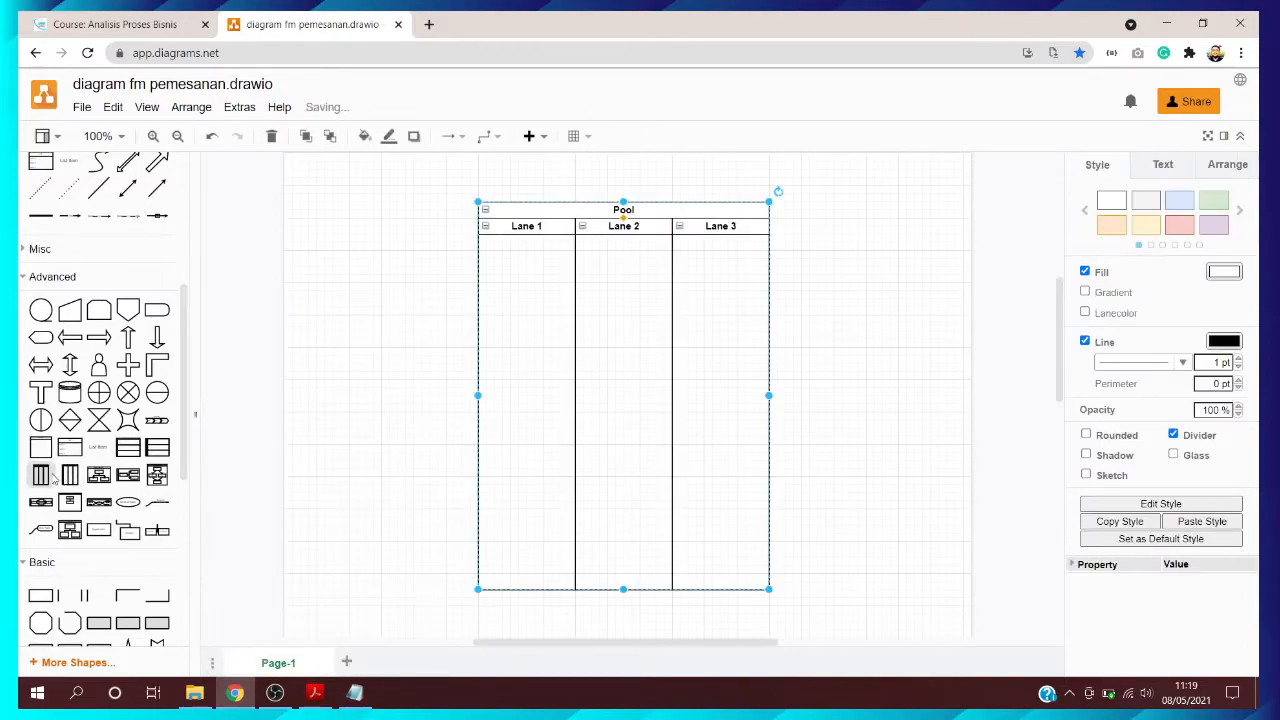
left_click(991, 240)
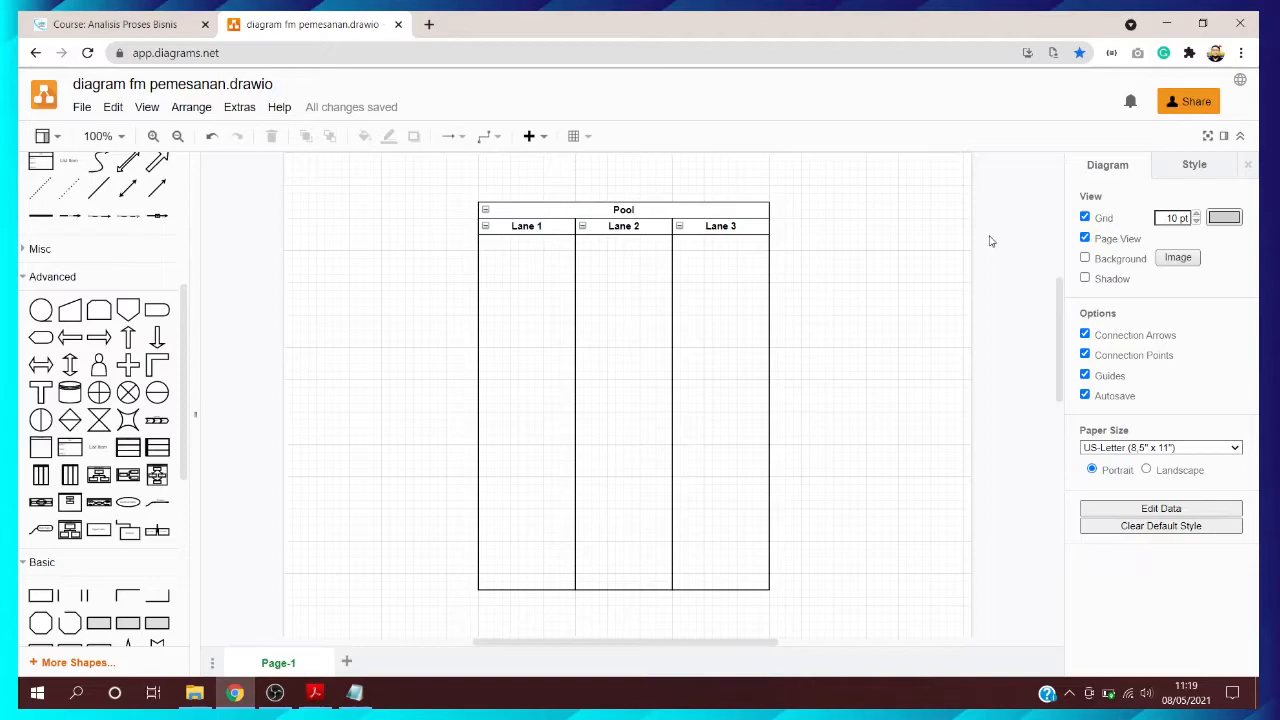
Title the pool "Pemesanan Menu Makanan dan Minuman"
left_click(623, 213)
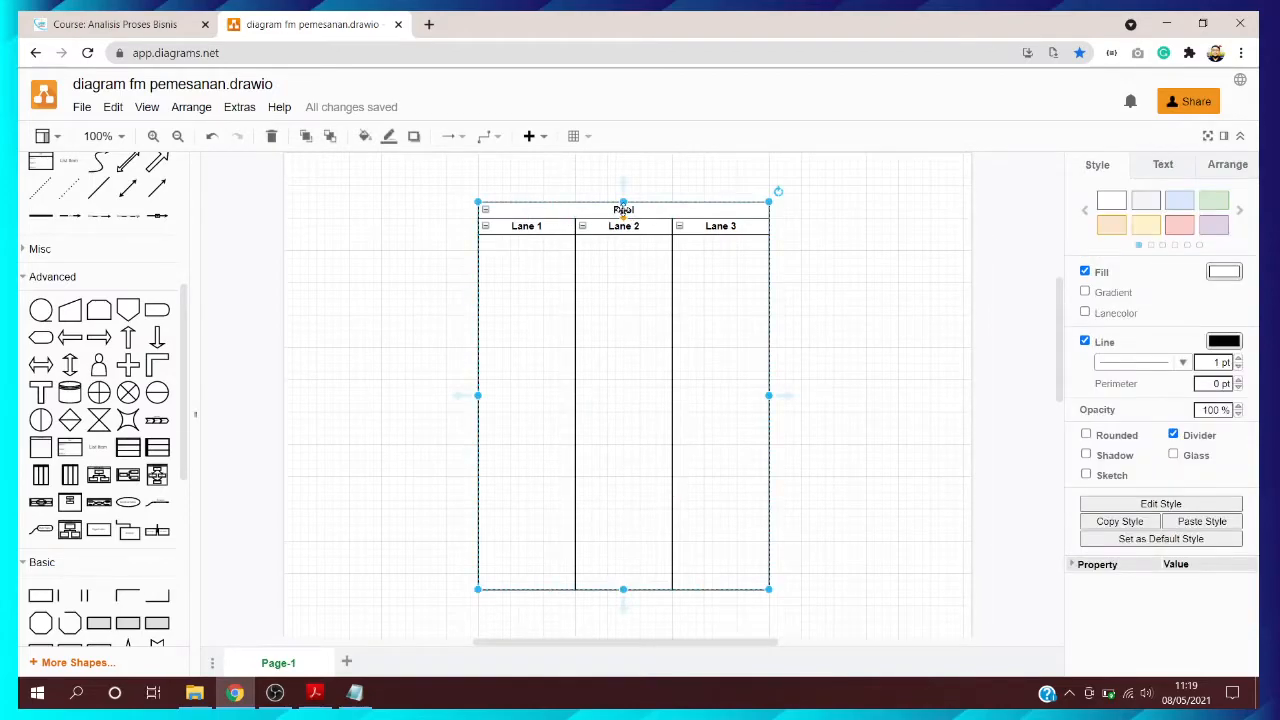
double_click(623, 211)
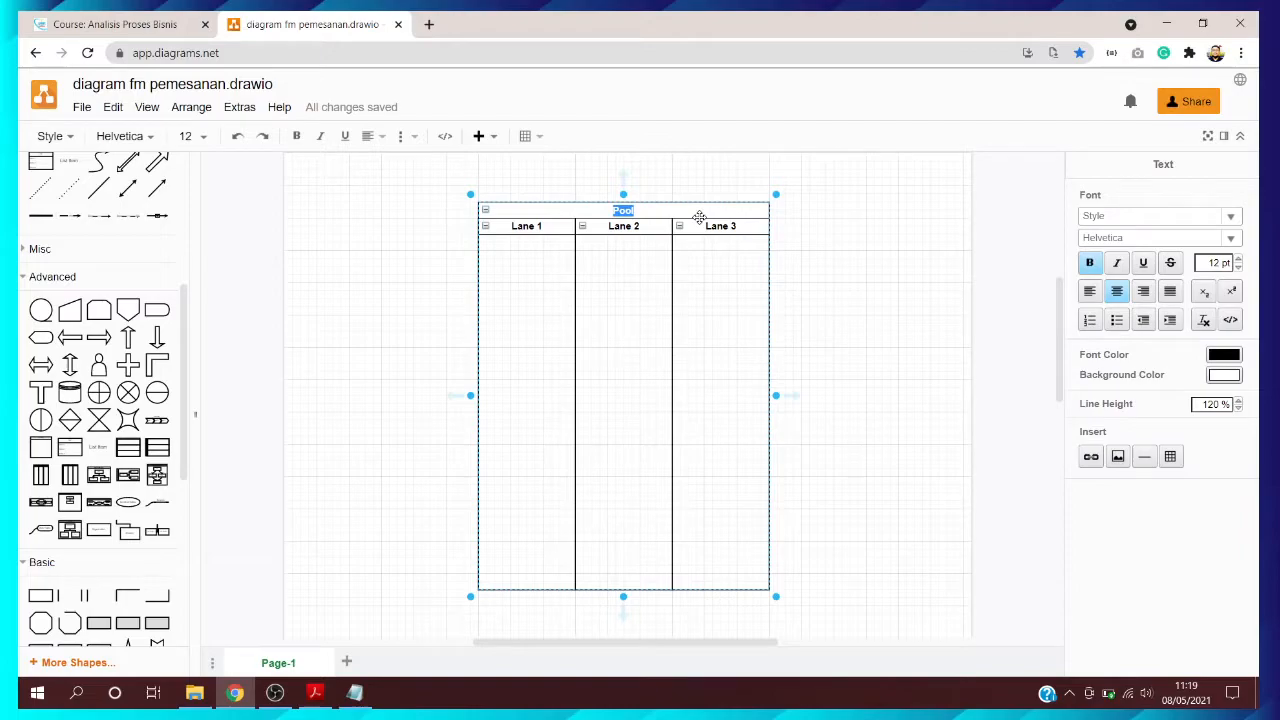
type("Pemesanan Menu Makanan")
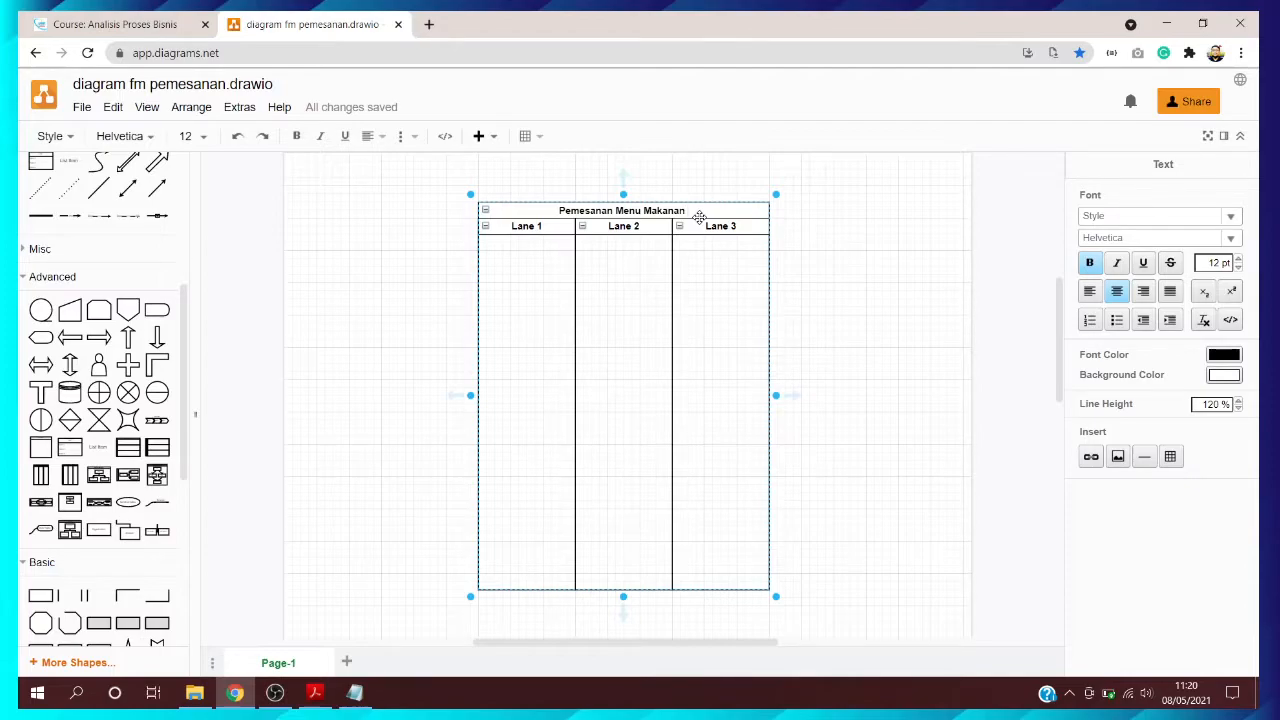
type("dan Minuman")
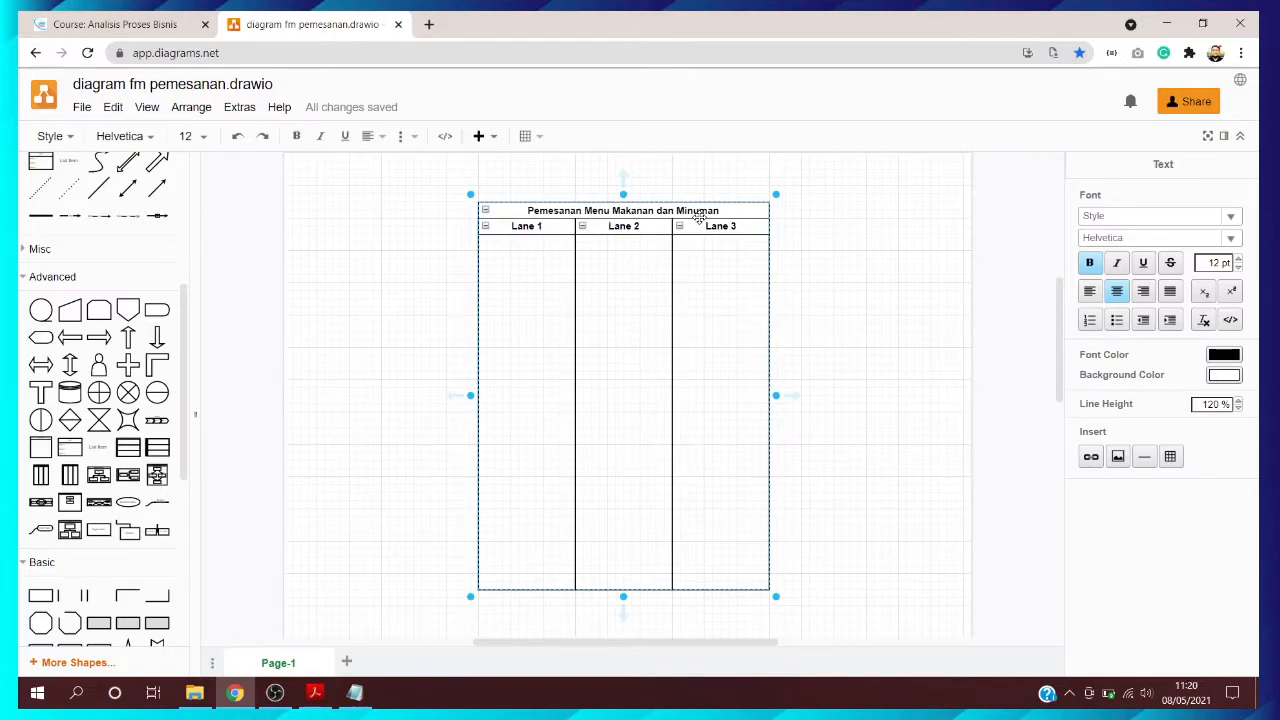
left_click(840, 250)
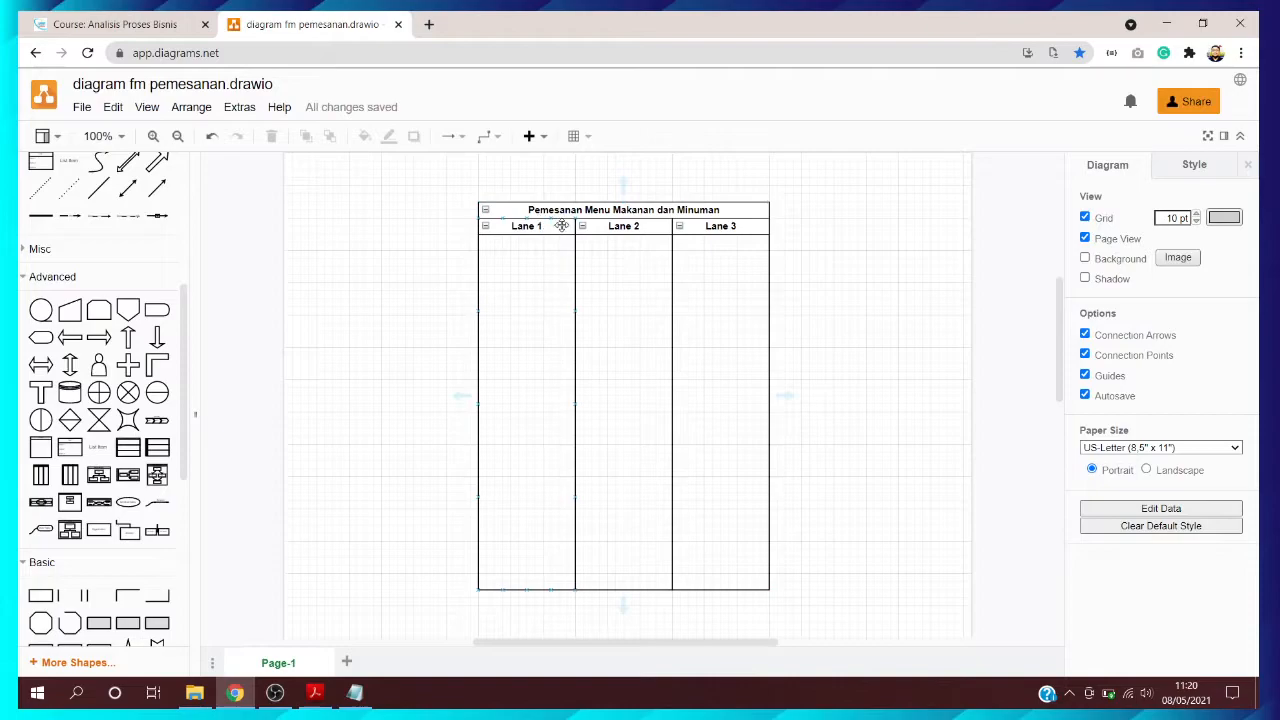
Try to add a fourth lane by duplicating Lane 3 beside the pool and widening the pool header over it
left_click(750, 226)
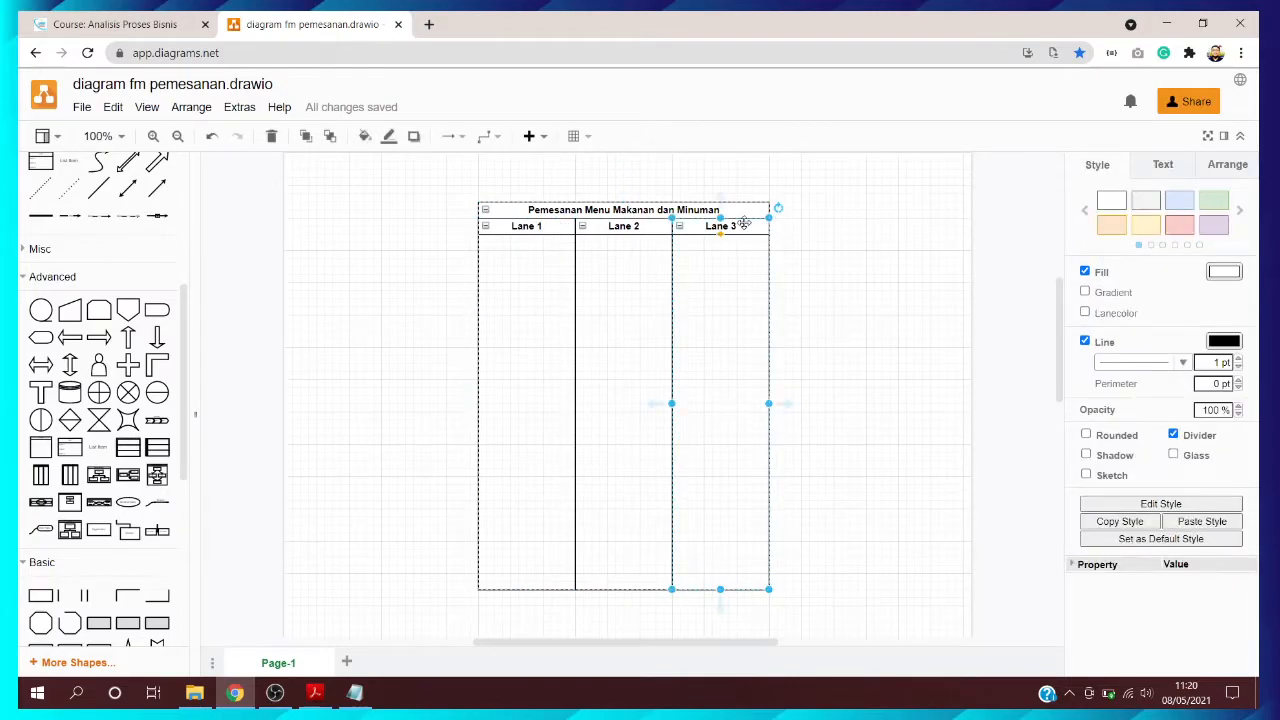
left_click_drag(745, 233, 843, 230)
left_click(766, 204)
left_click_drag(766, 201, 894, 207)
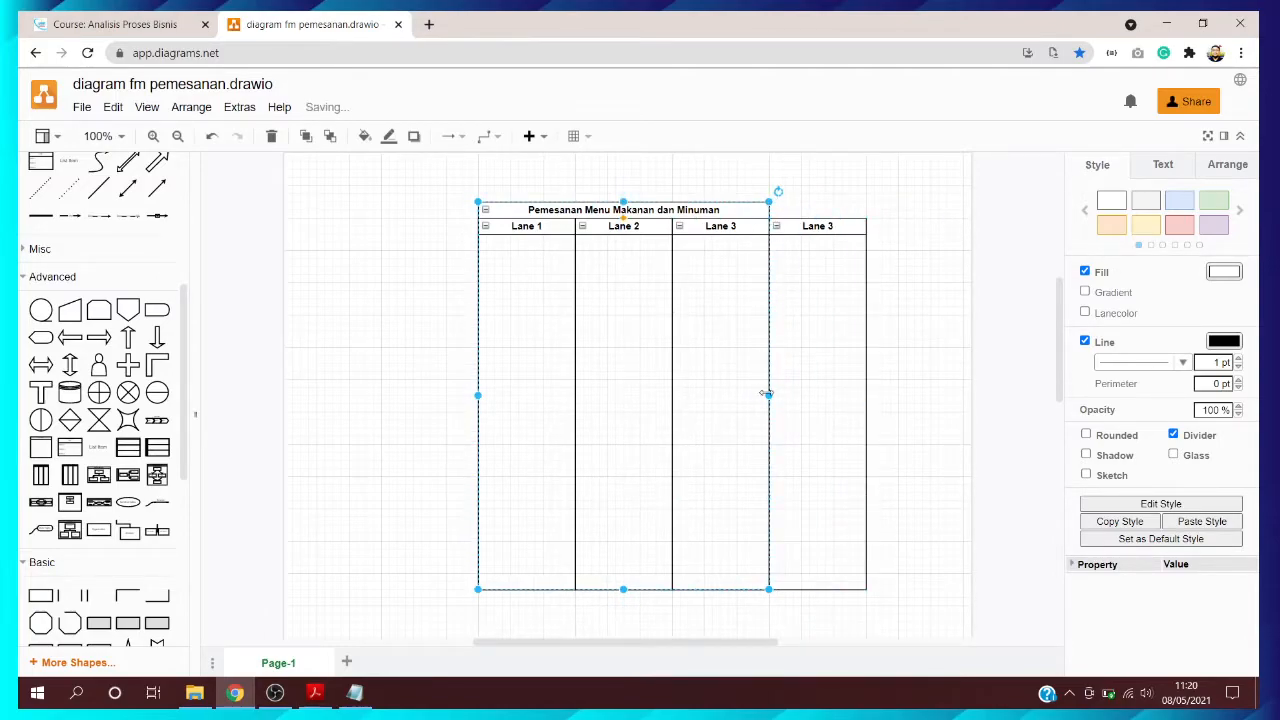
left_click_drag(768, 395, 866, 388)
left_click(942, 372)
left_click(744, 210)
double_click(744, 210)
left_click(758, 210)
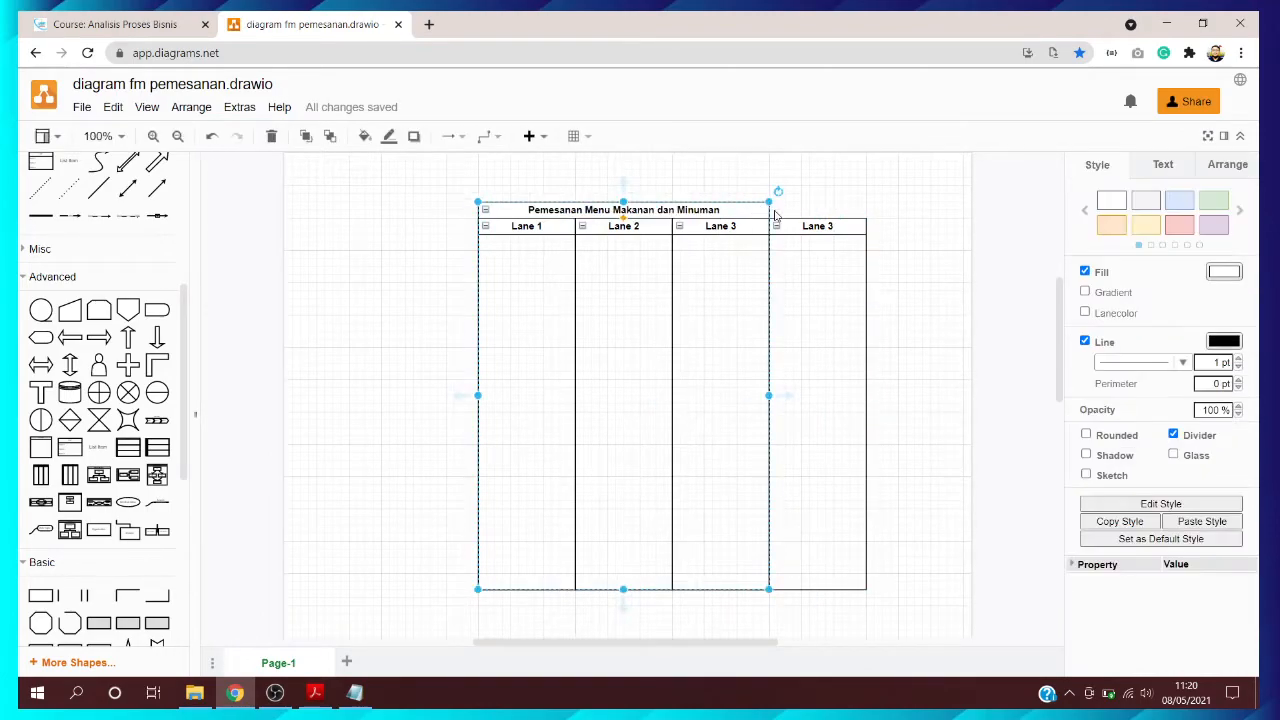
Collapse and re-expand the pool, and delete the duplicated Lane 3 outside it
left_click(486, 213)
left_click(486, 213)
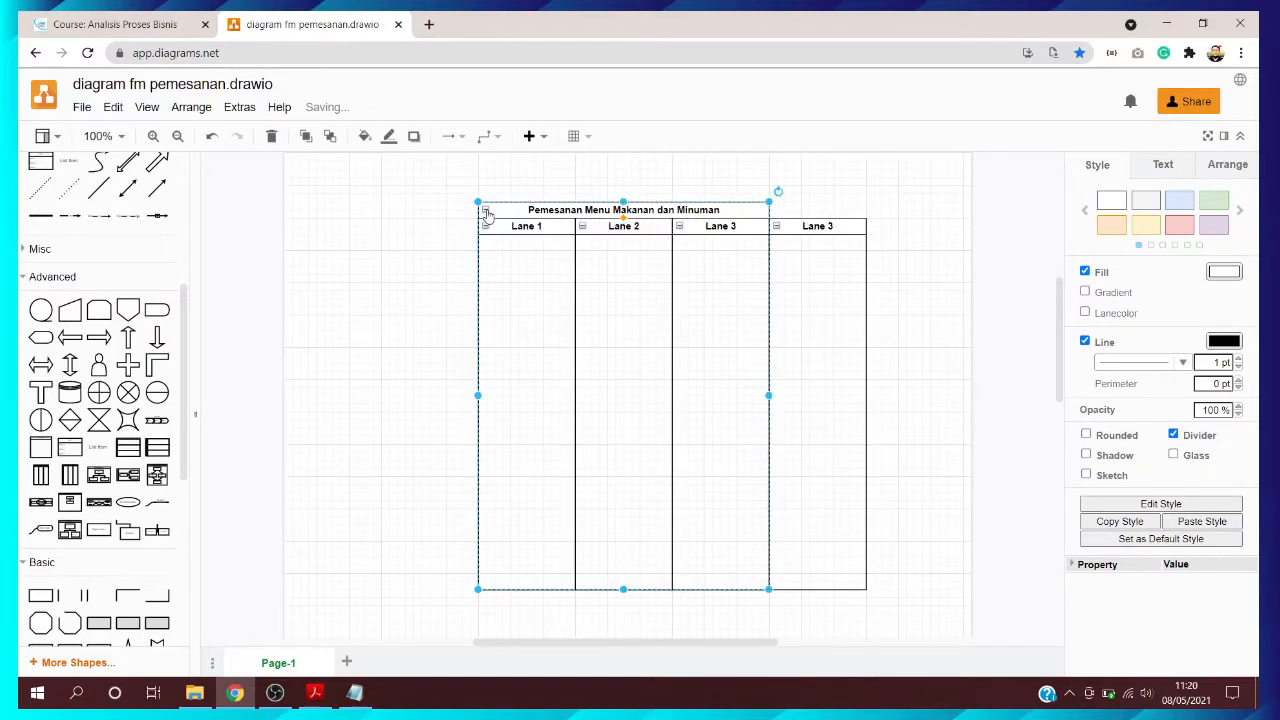
left_click(777, 227)
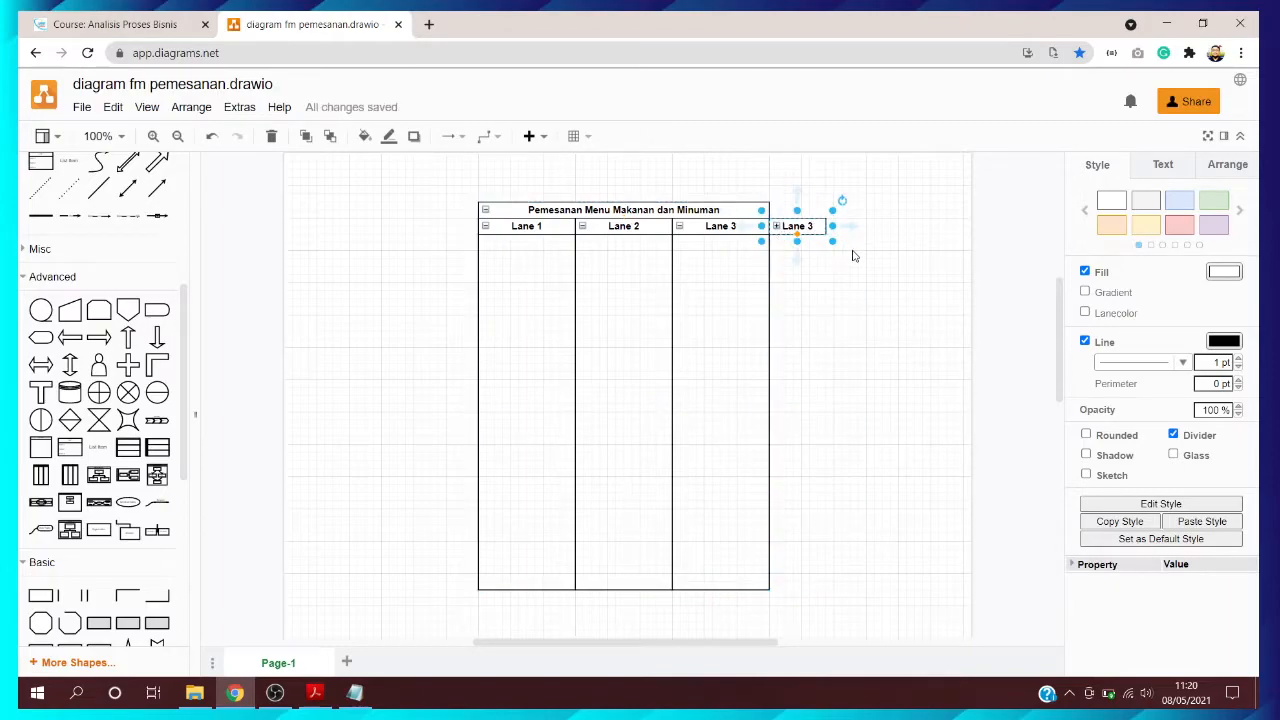
key("Delete")
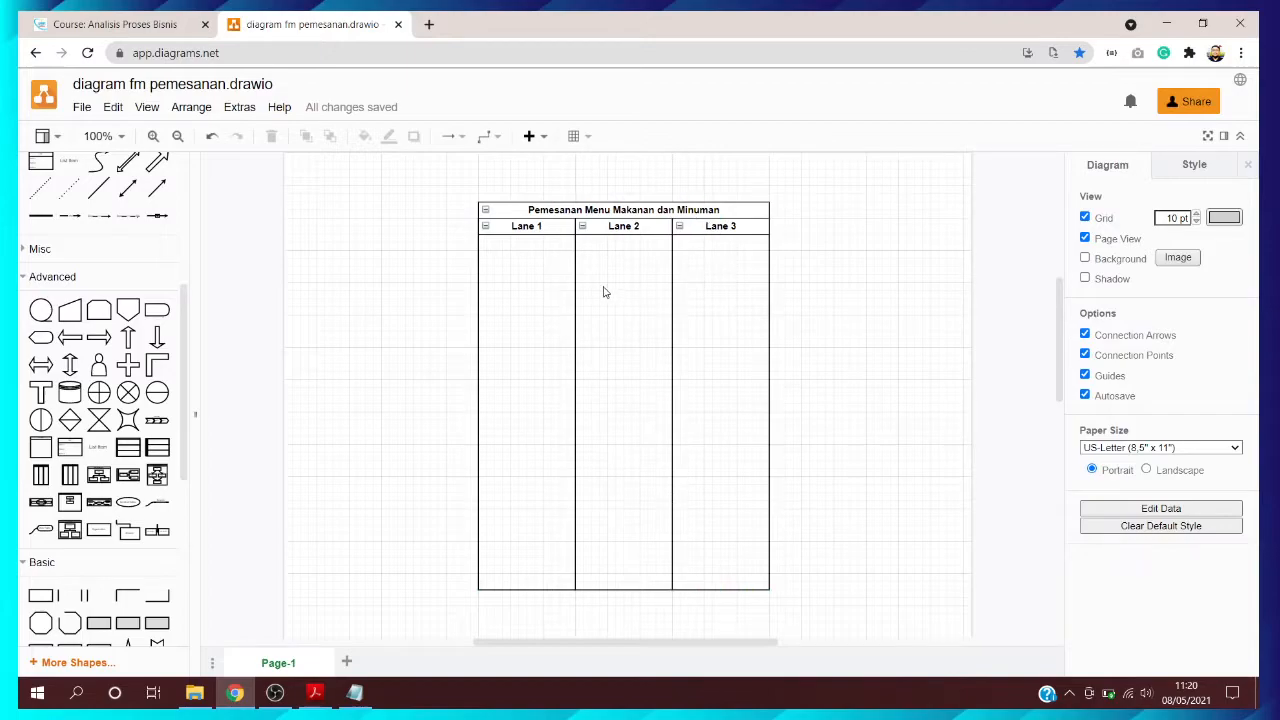
left_click(529, 137)
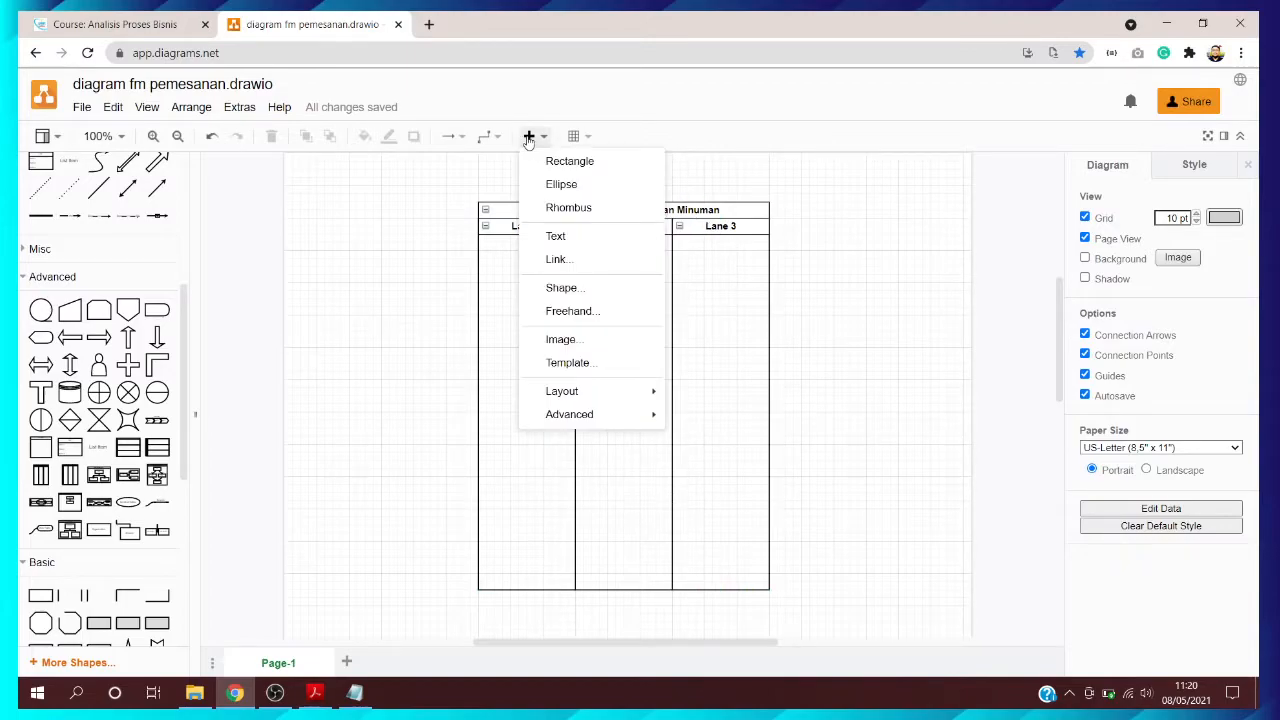
left_click(691, 297)
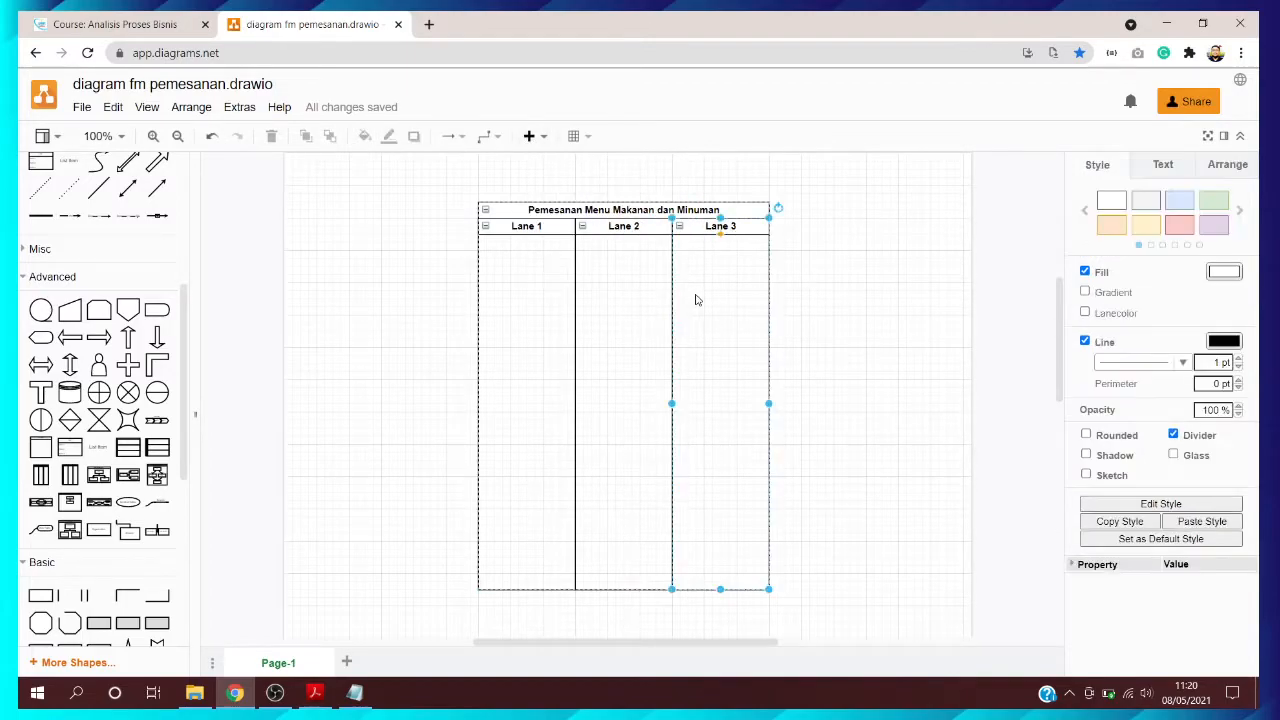
left_click(531, 137)
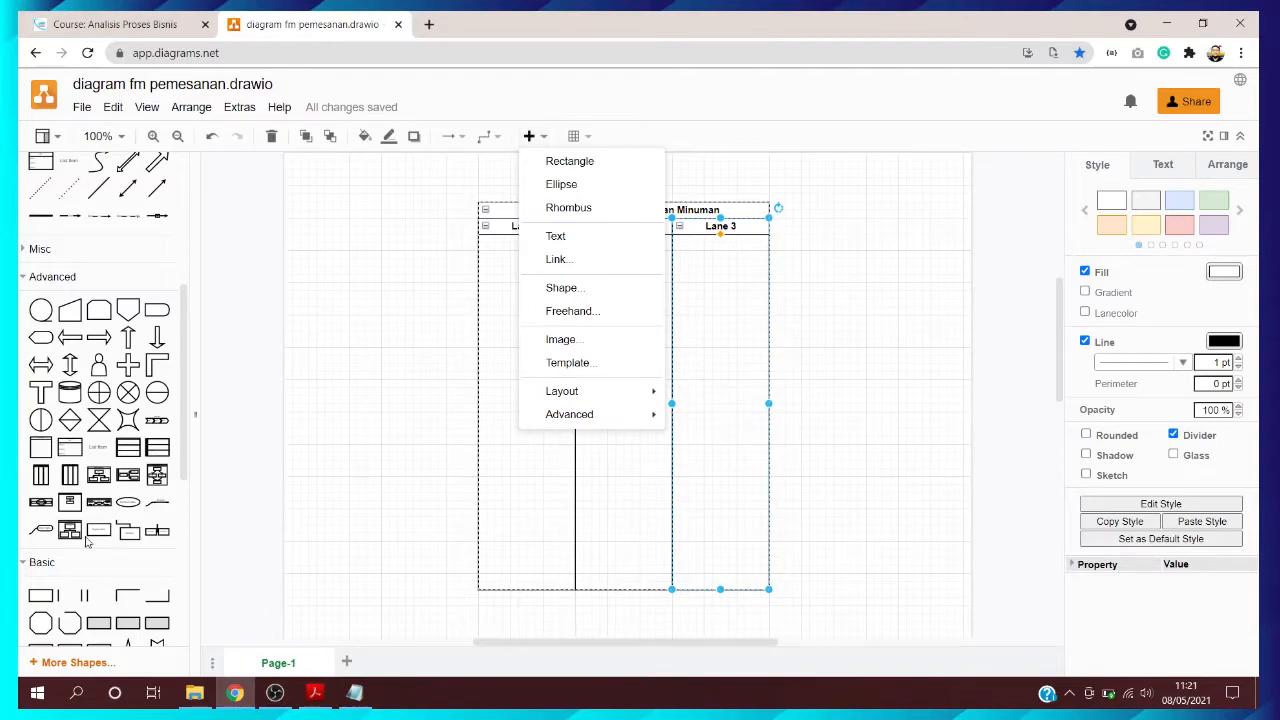
mouse_move(41, 476)
mouse_move(588, 412)
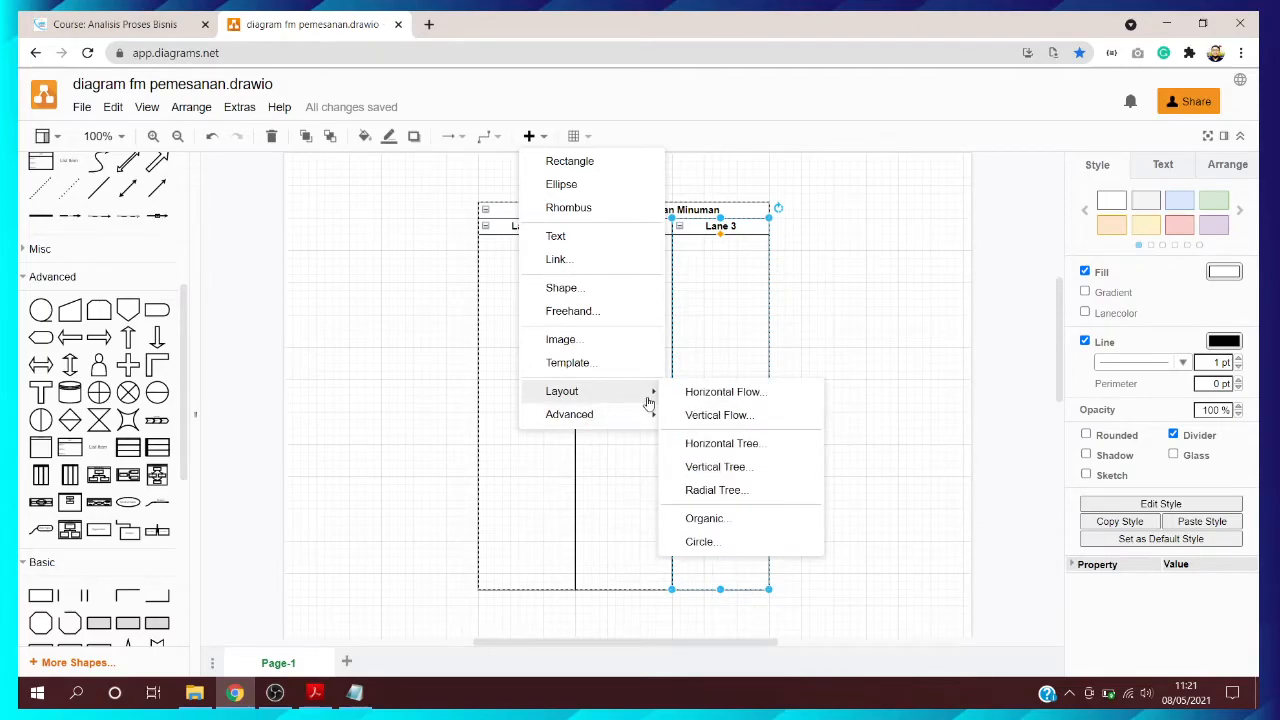
left_click(722, 415)
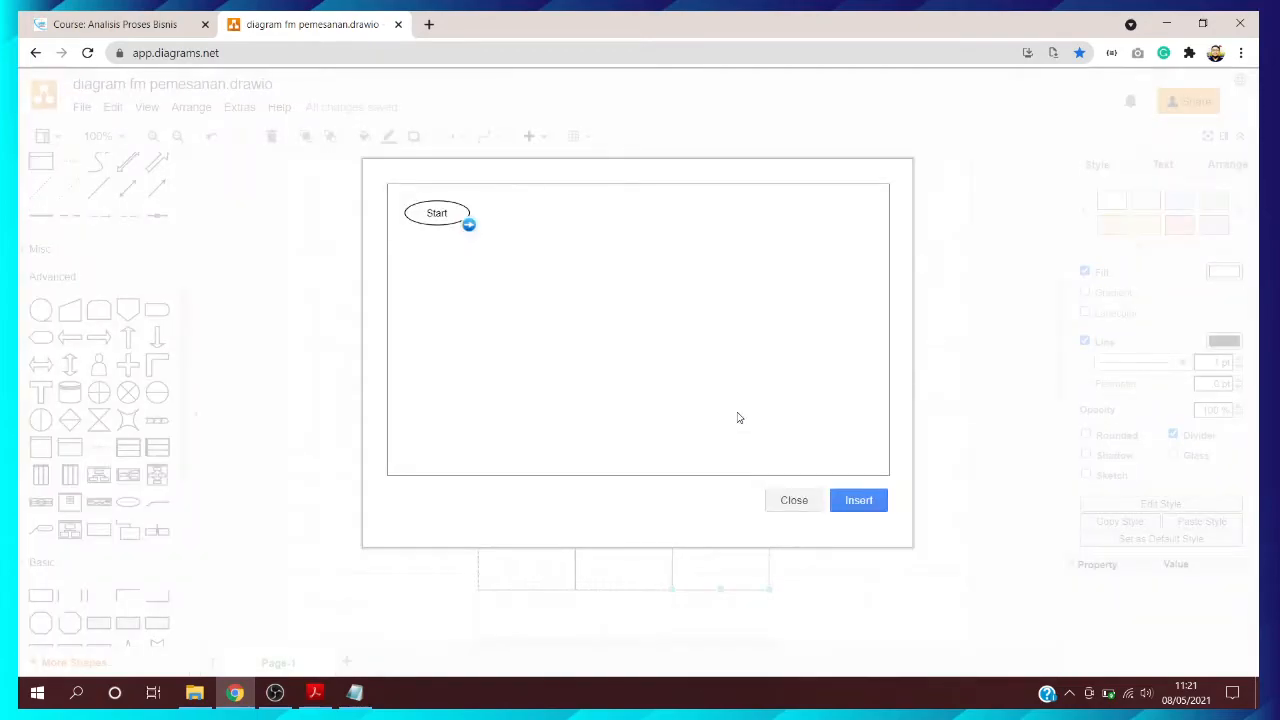
left_click(794, 500)
left_click(620, 325)
left_click(797, 500)
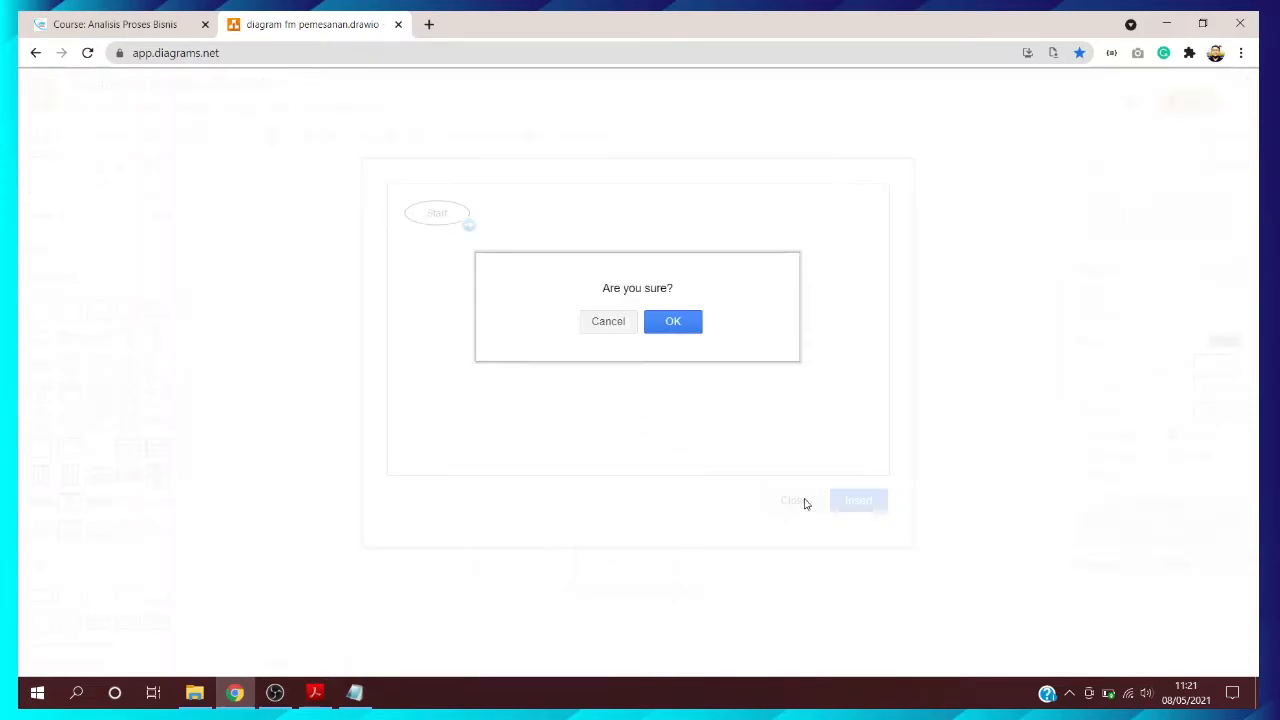
left_click(679, 325)
left_click(885, 412)
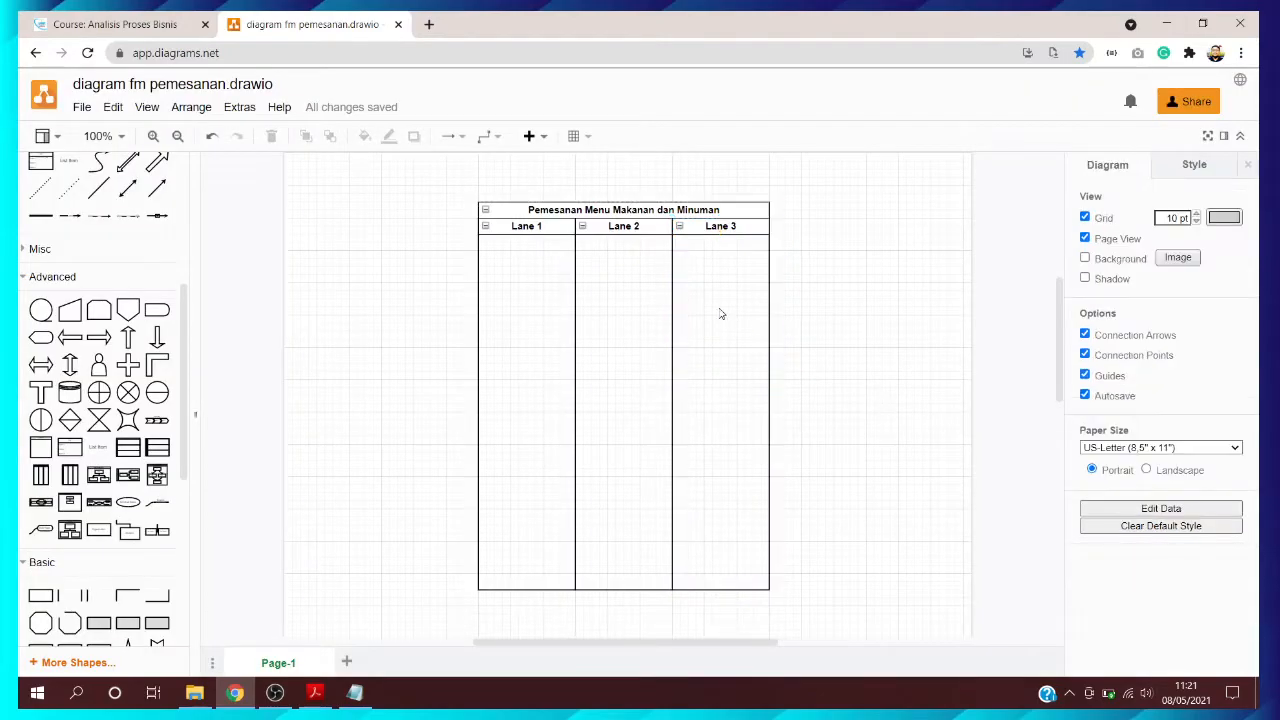
Try to extend the pool to the right by cloning it, and undo the connected copy
left_click(695, 245)
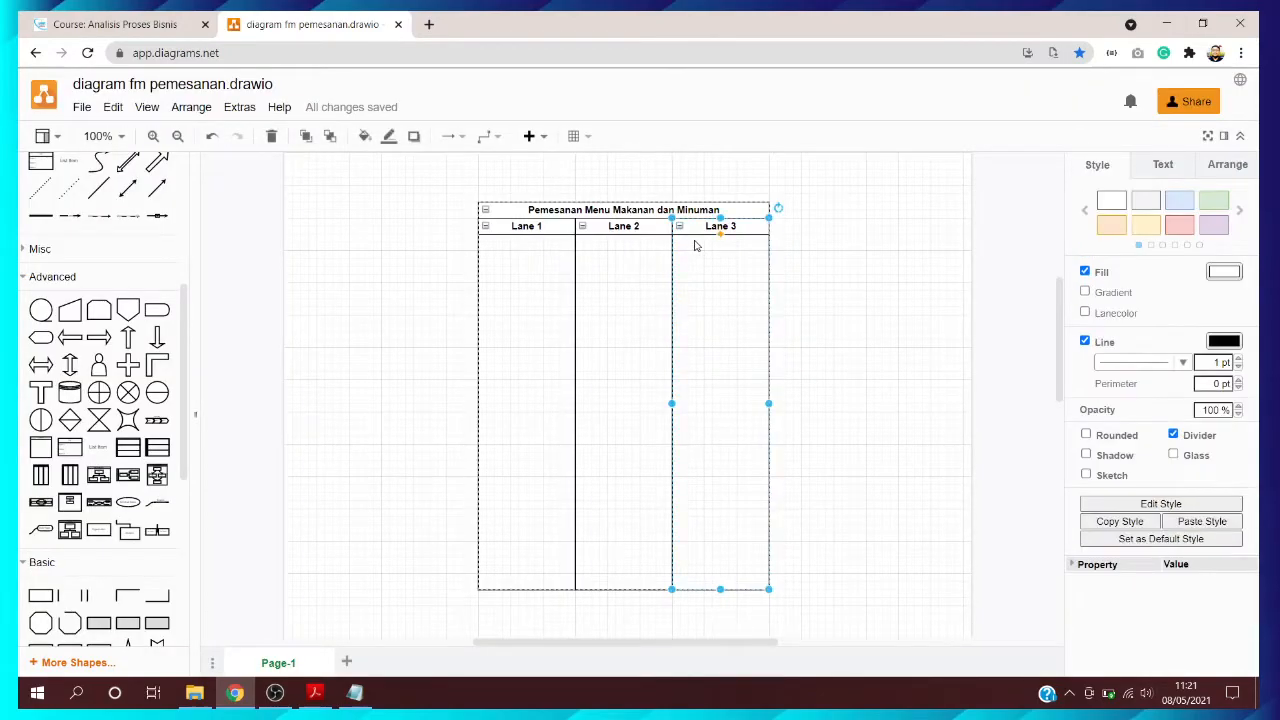
left_click(846, 246)
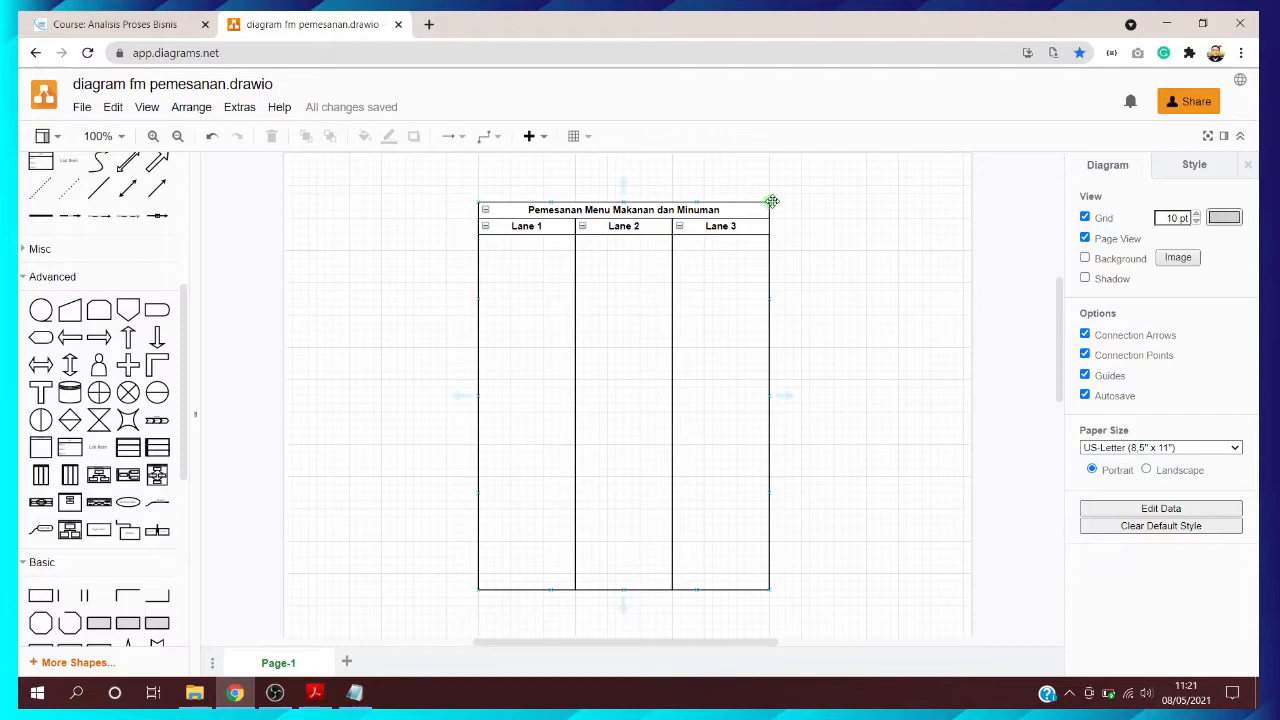
left_click(769, 202)
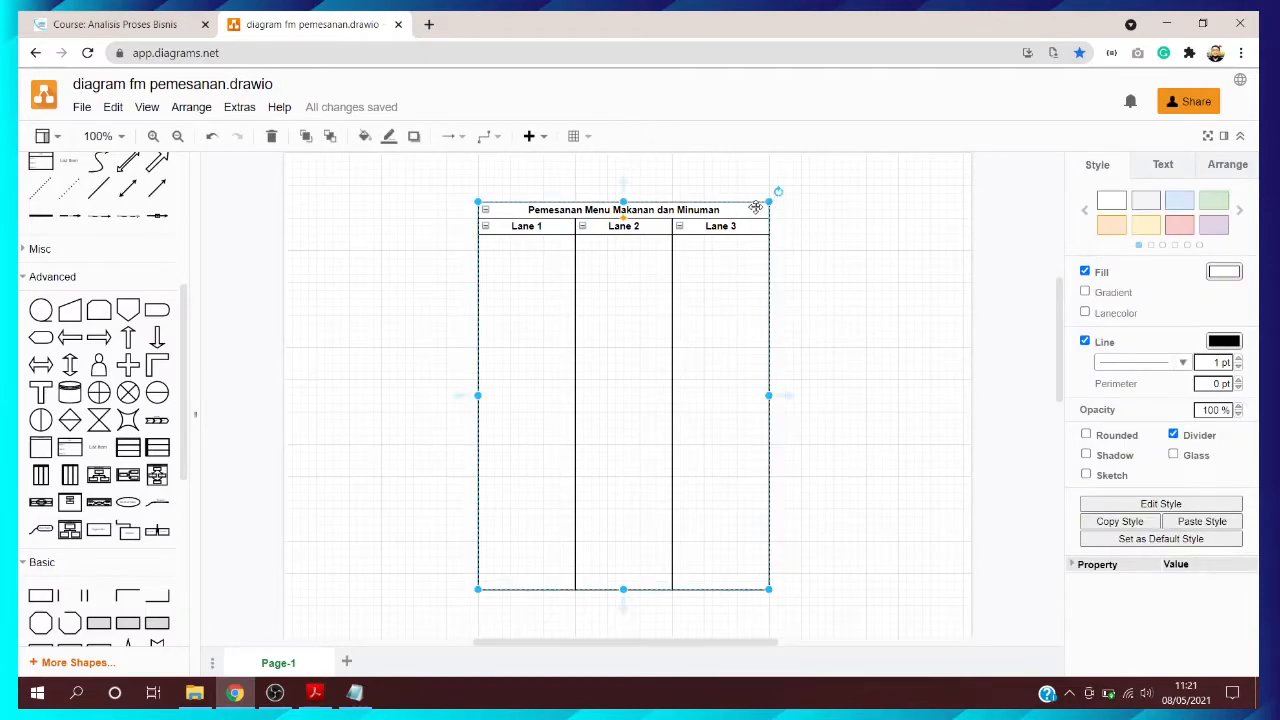
left_click(788, 396)
left_click(785, 399)
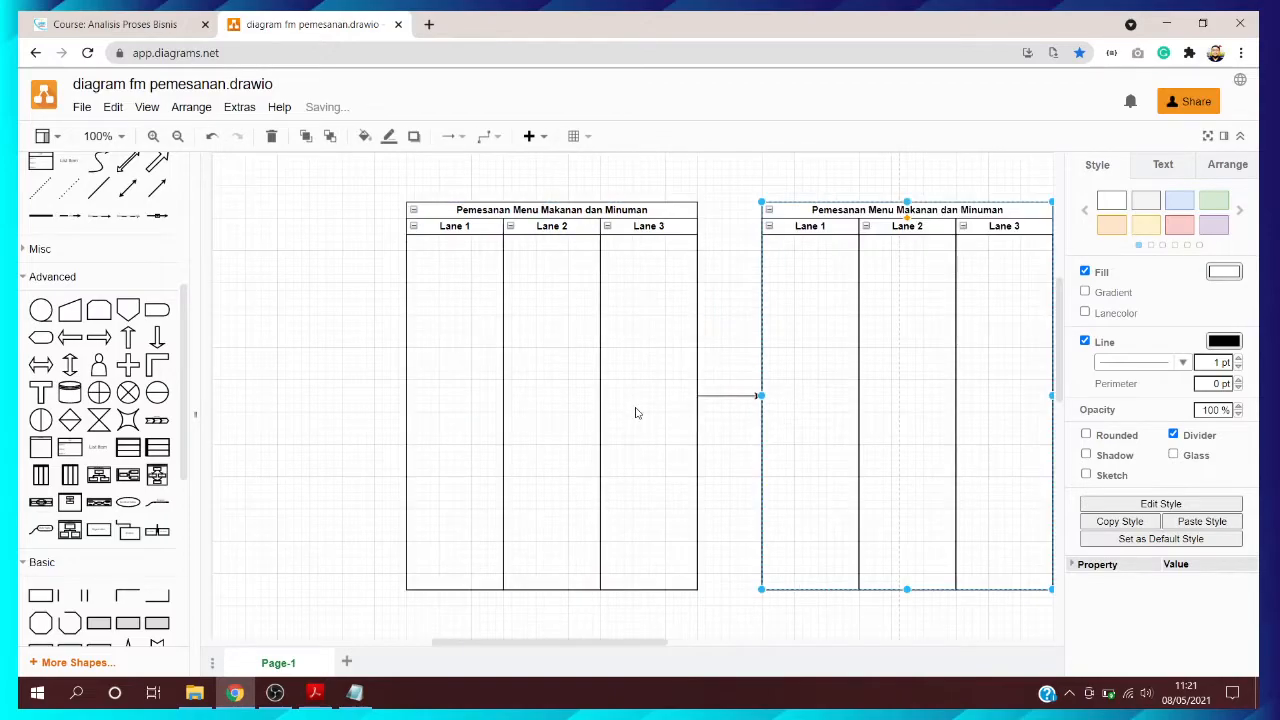
key("ctrl+z")
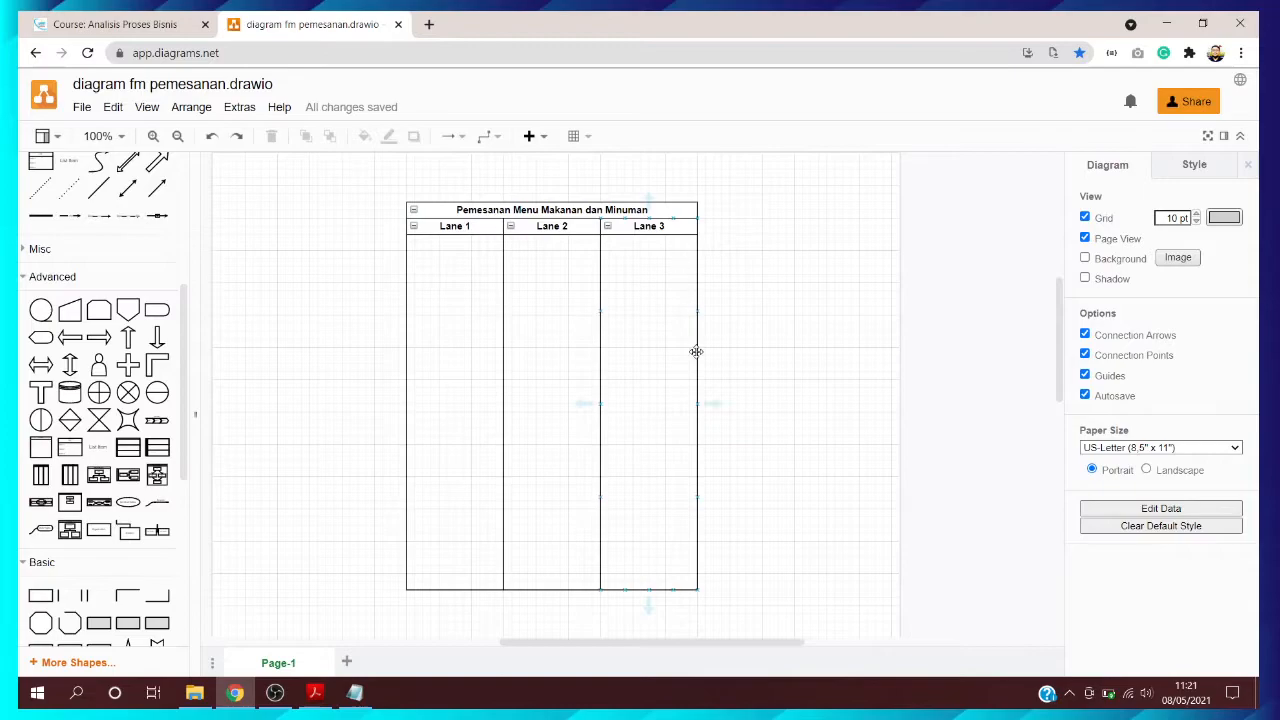
Duplicate Lane 3 and place the copy directly against the pool's right edge as a fourth lane
left_click(699, 402)
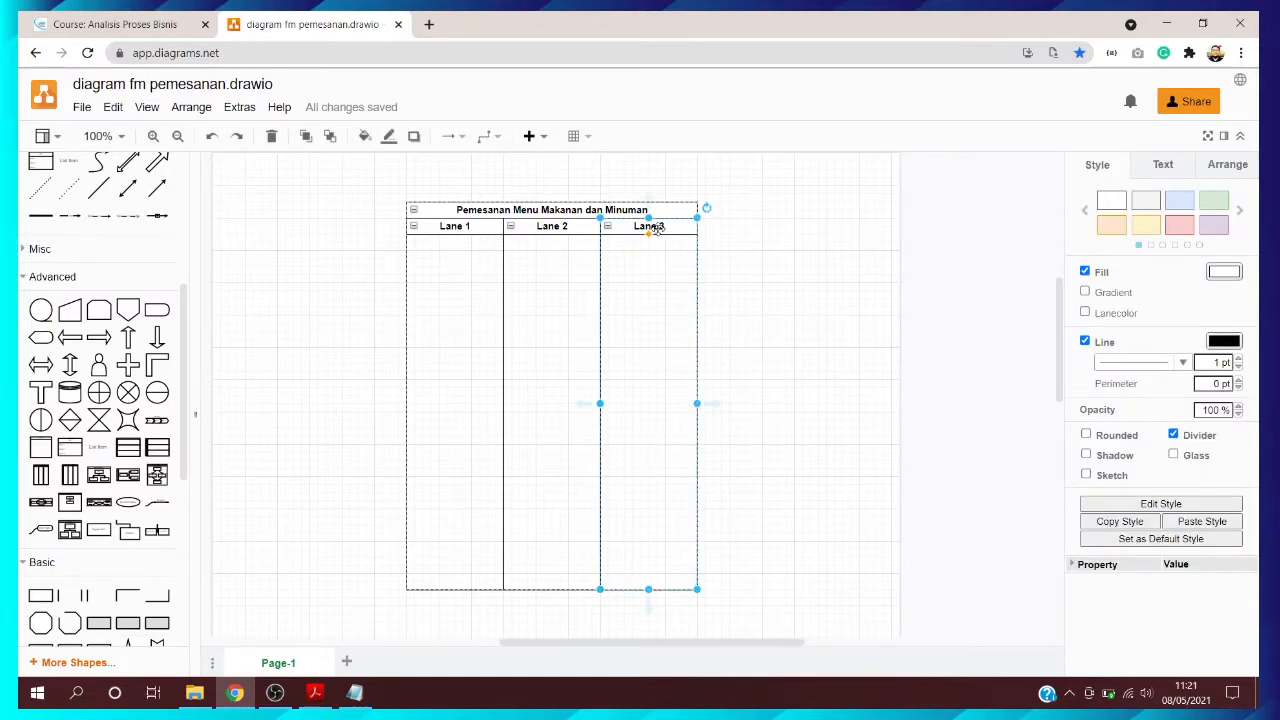
left_click_drag(648, 241, 791, 232)
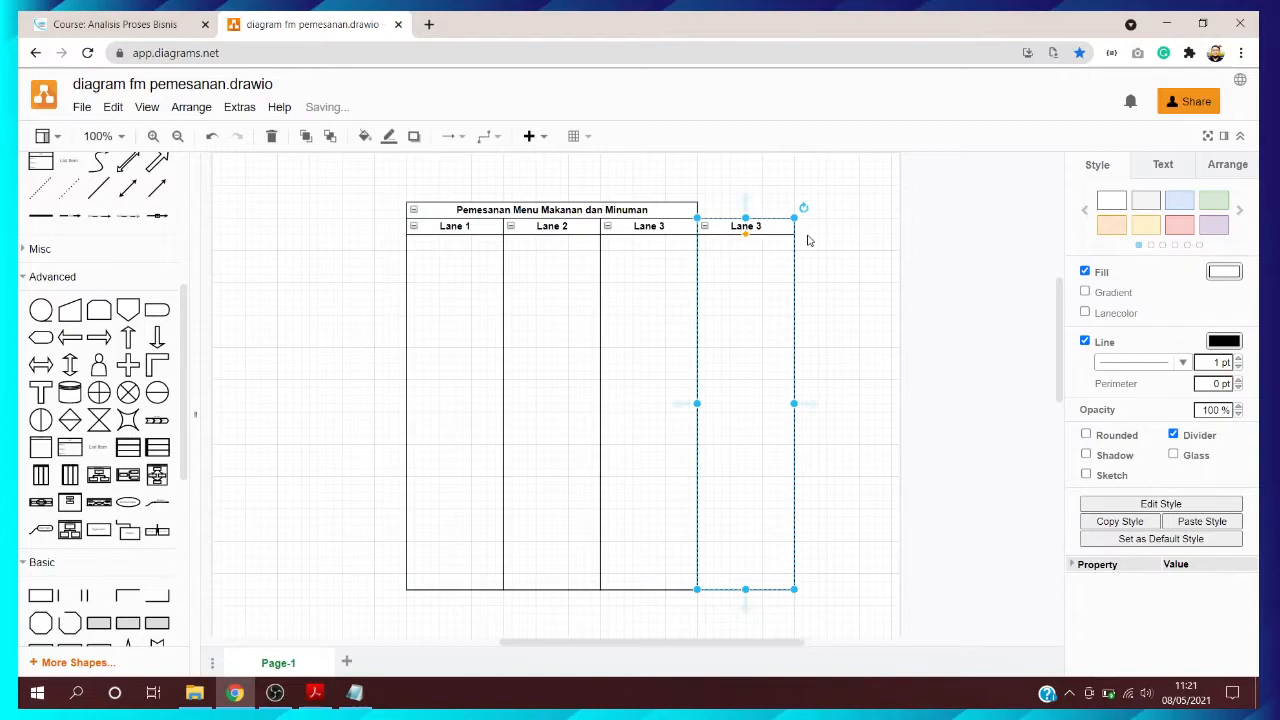
left_click(808, 256)
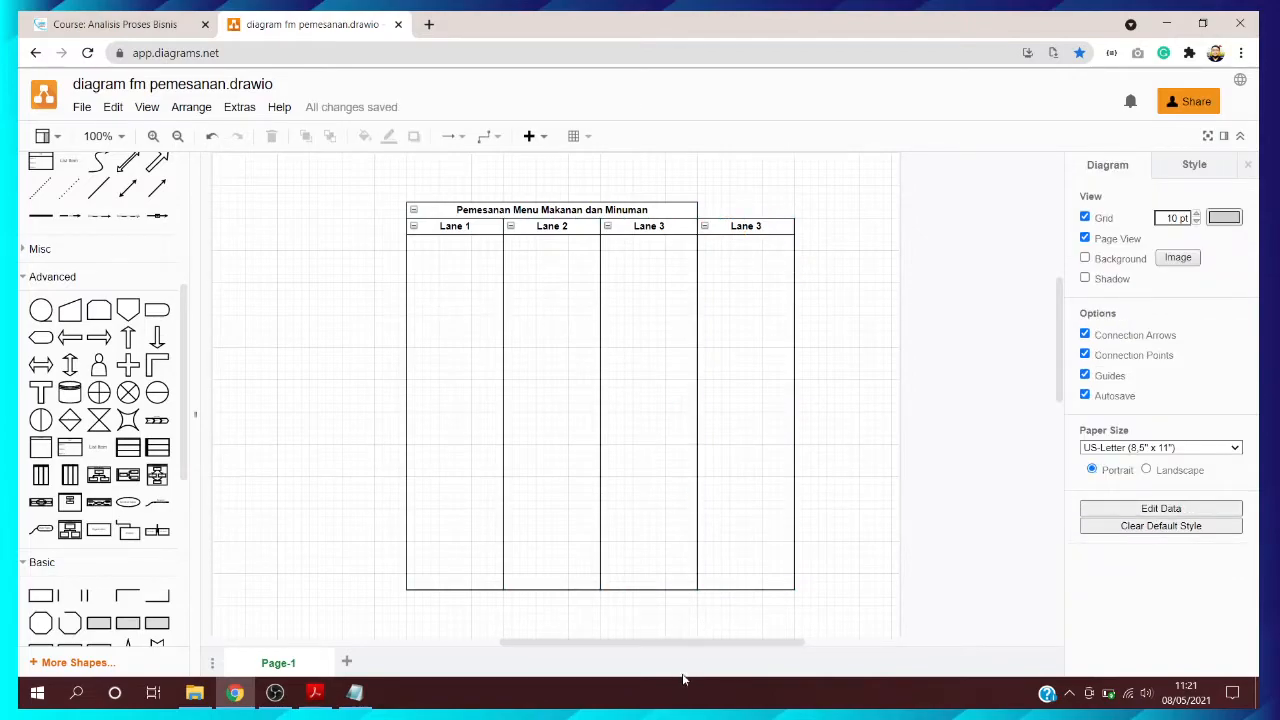
Try to widen the pool over the fourth lane and move that lane inside, and undo the move
left_click(690, 210)
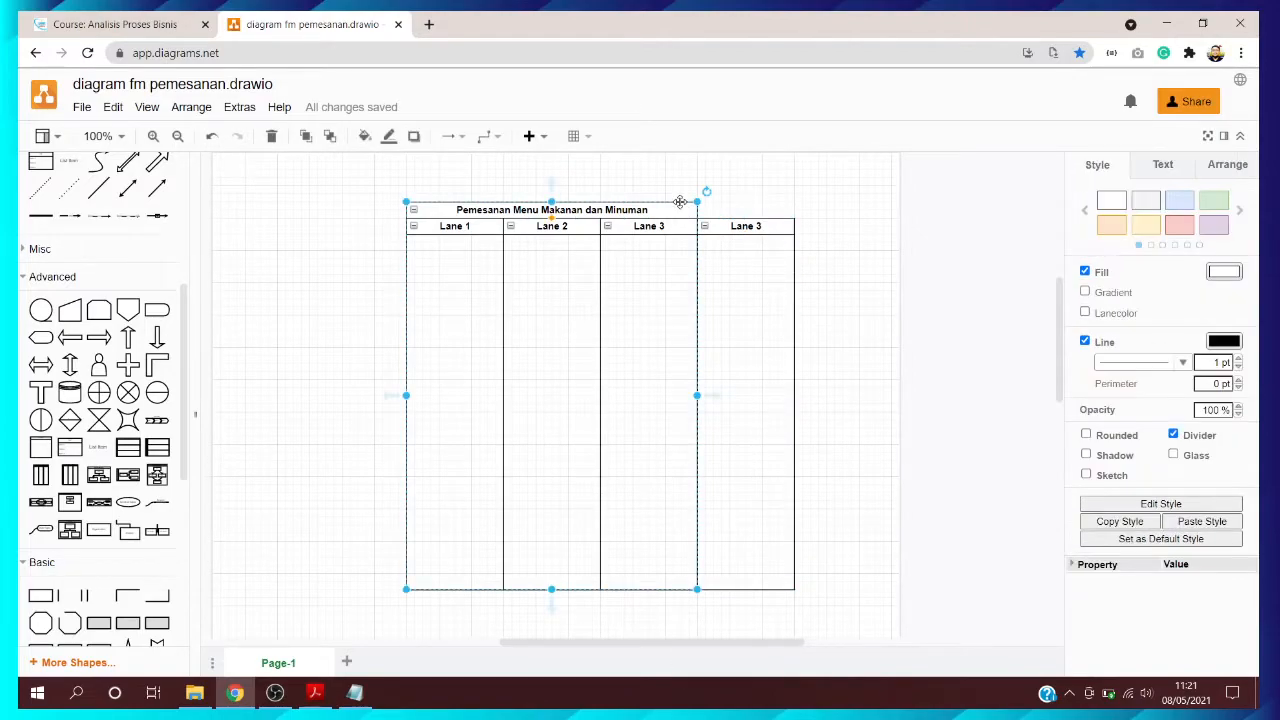
left_click_drag(697, 395, 750, 399)
left_click_drag(769, 326, 628, 329)
key("ctrl+z")
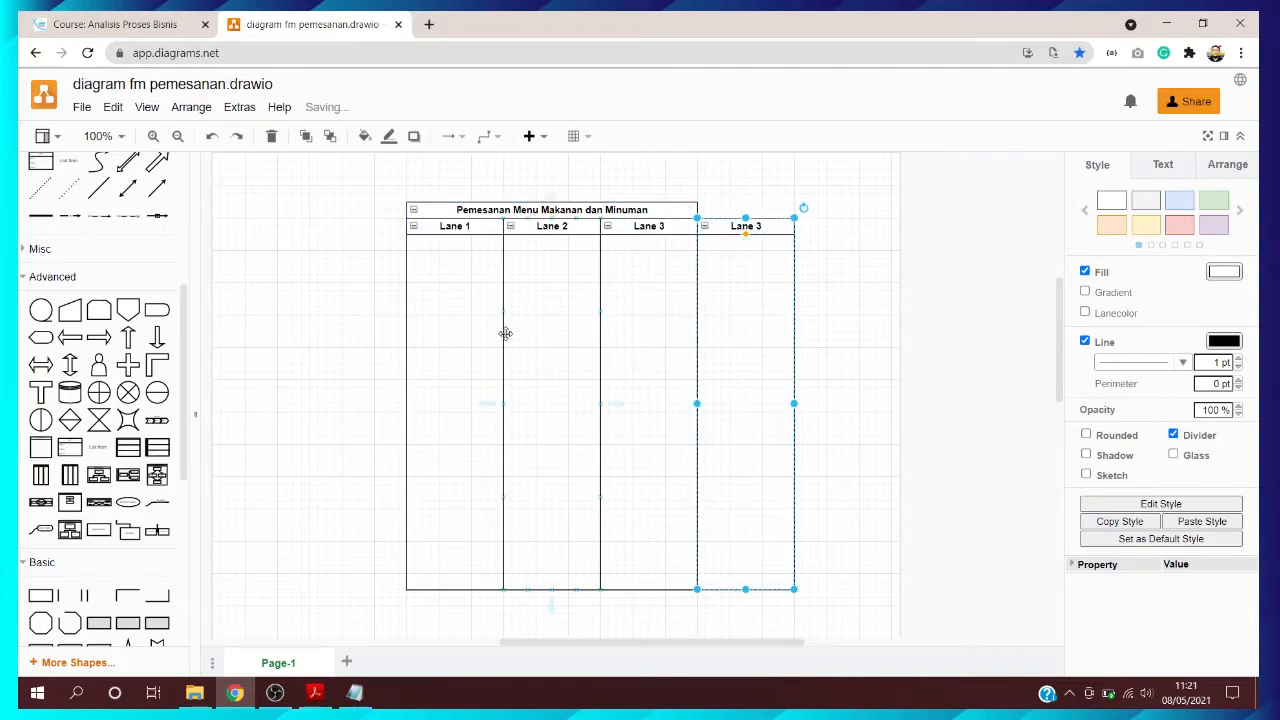
Delete the existing pool with all its lanes and insert a three-lane pool whose title runs vertically along its left side
key("Delete")
left_click(640, 331)
key("Delete")
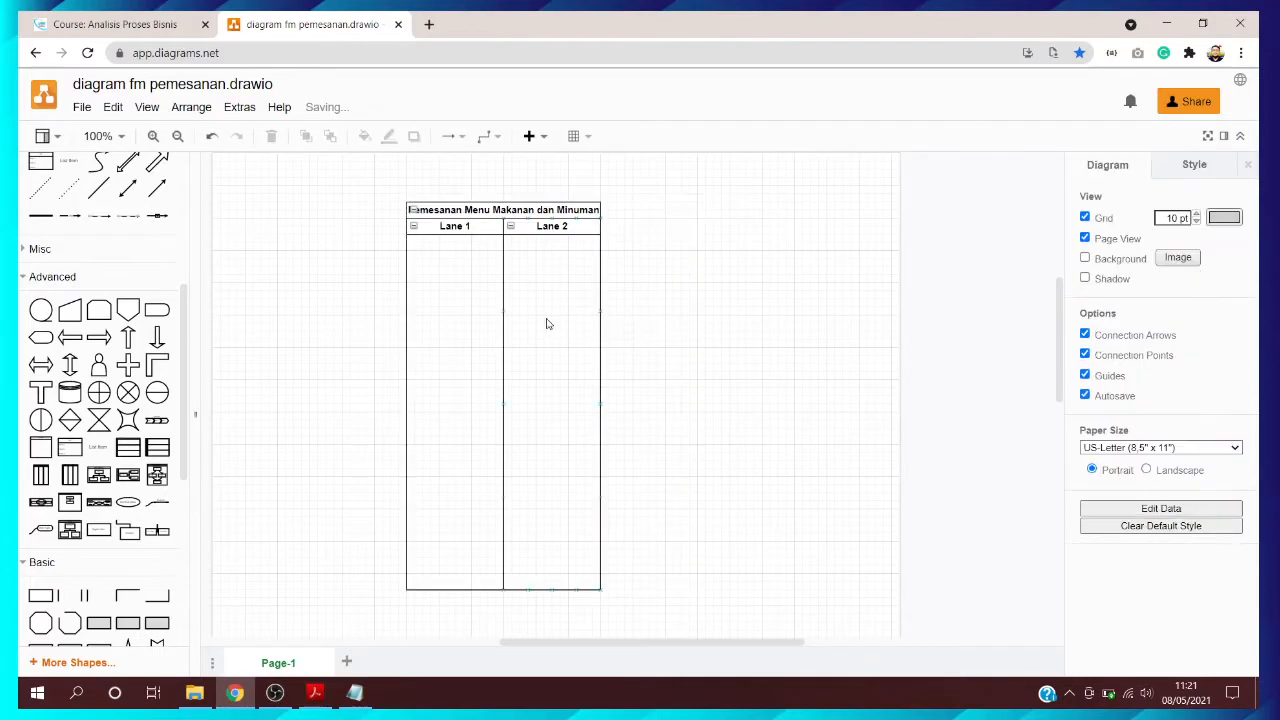
left_click_drag(322, 196, 689, 609)
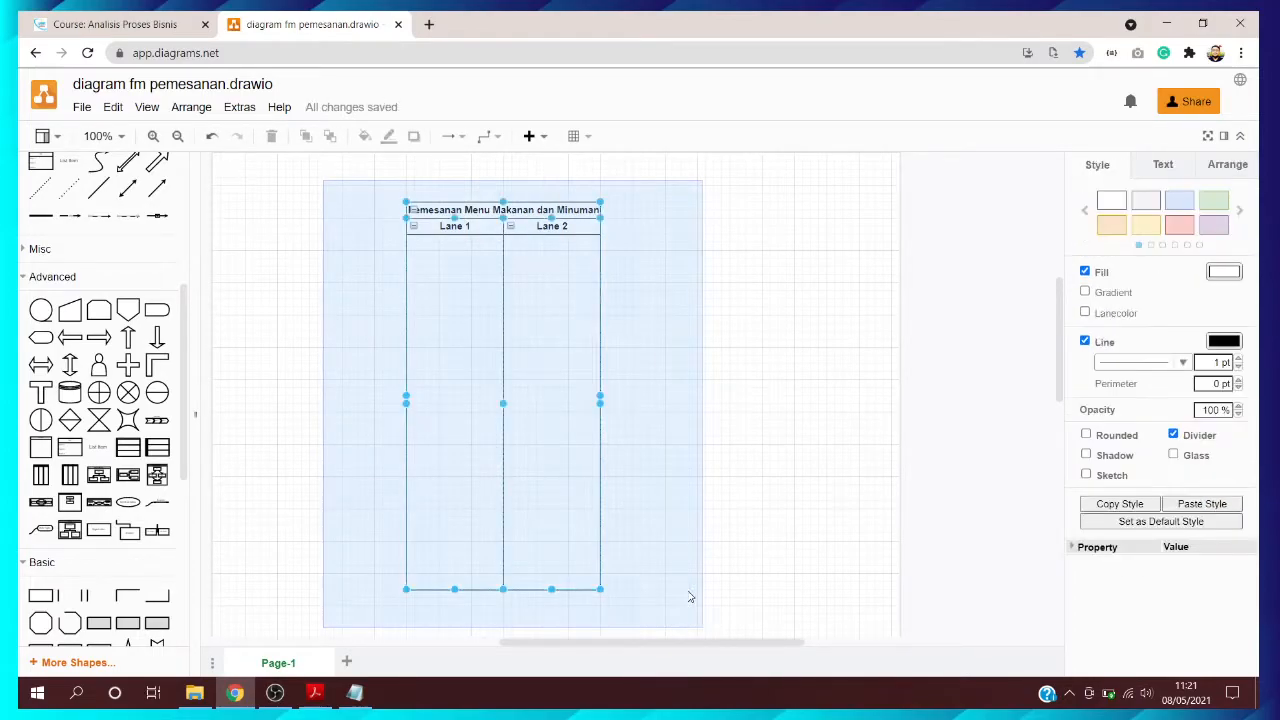
key("Delete")
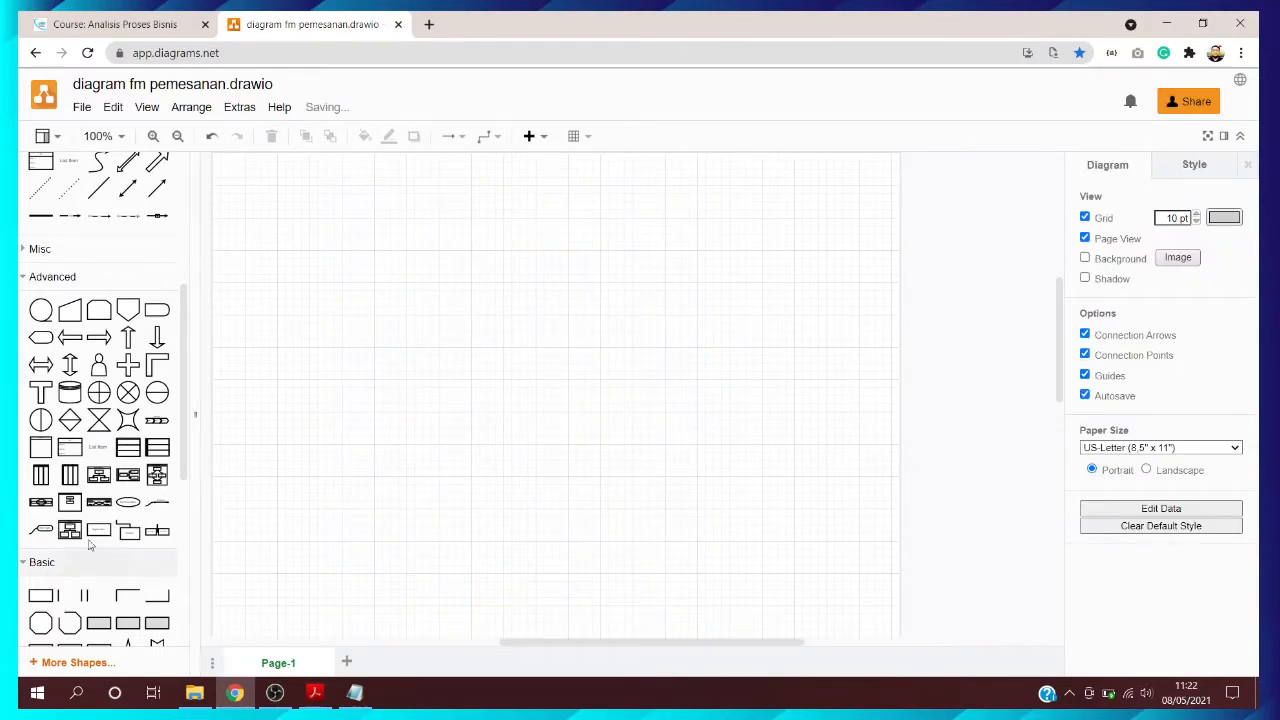
left_click(68, 478)
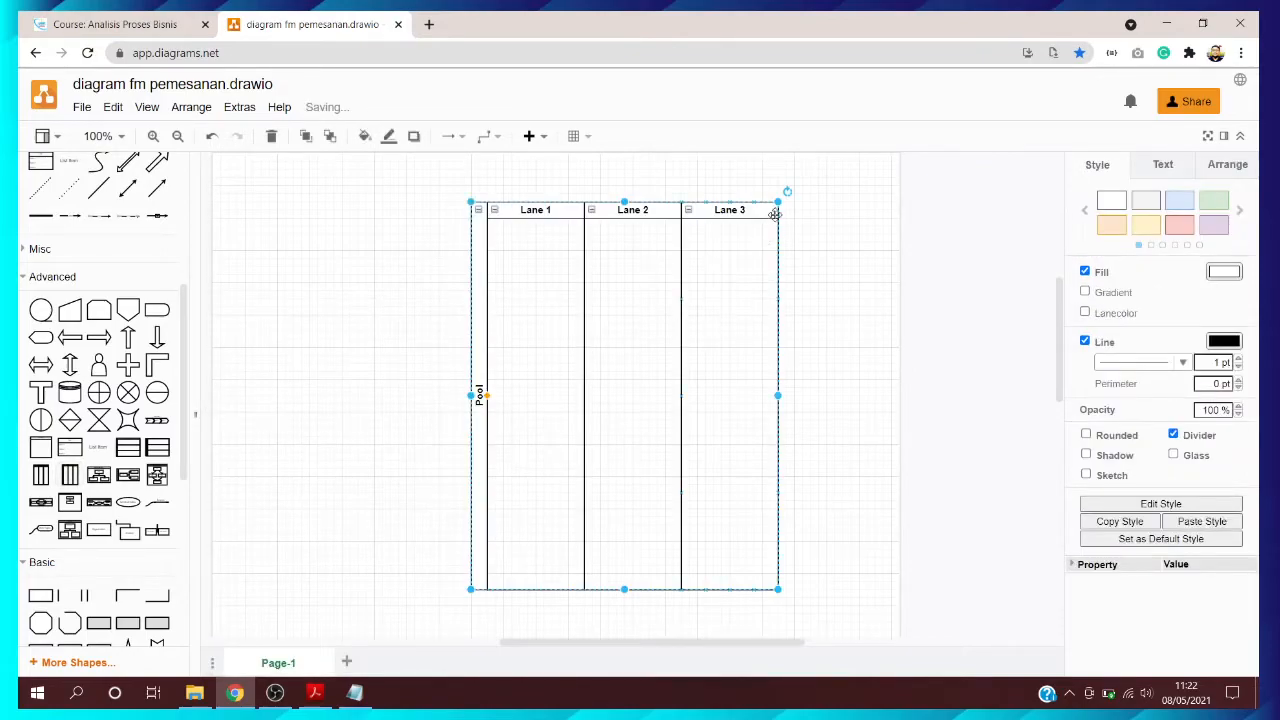
Try to add a fourth lane by copying Lane 3 against the pool's right edge, and undo the copy
left_click(752, 213)
left_click_drag(758, 229, 851, 214)
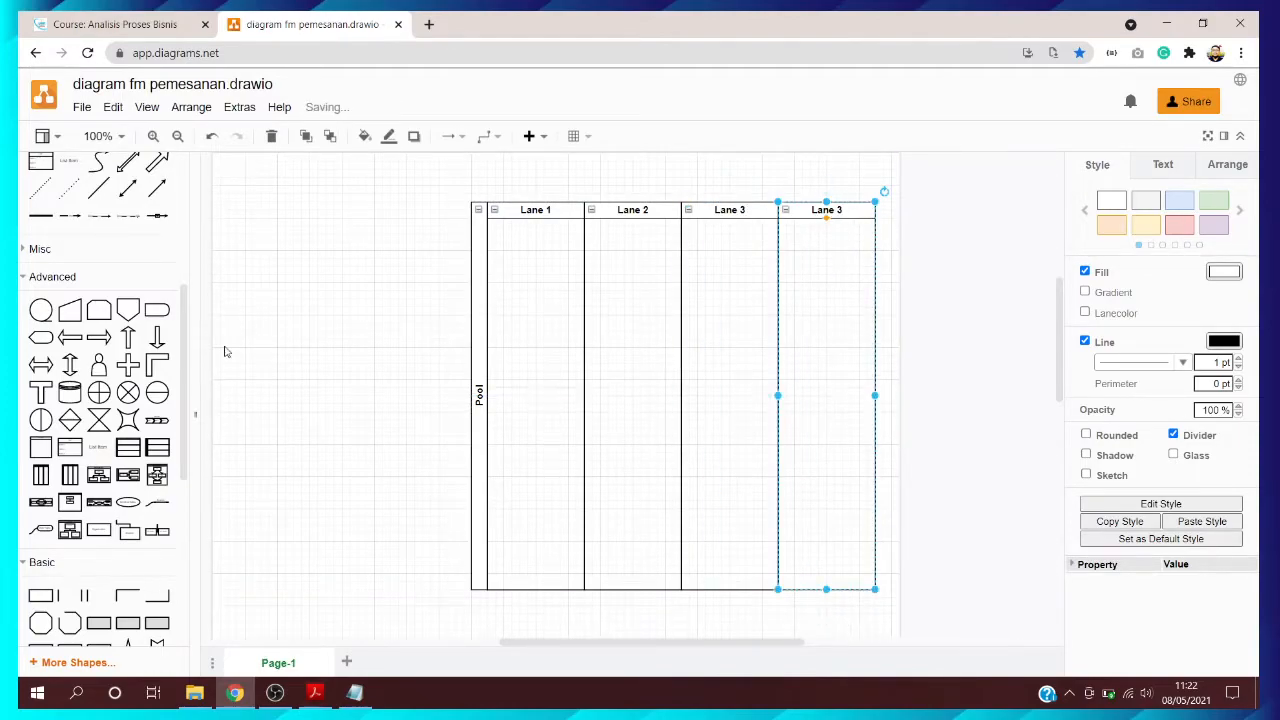
key("ctrl+z")
left_click(465, 343)
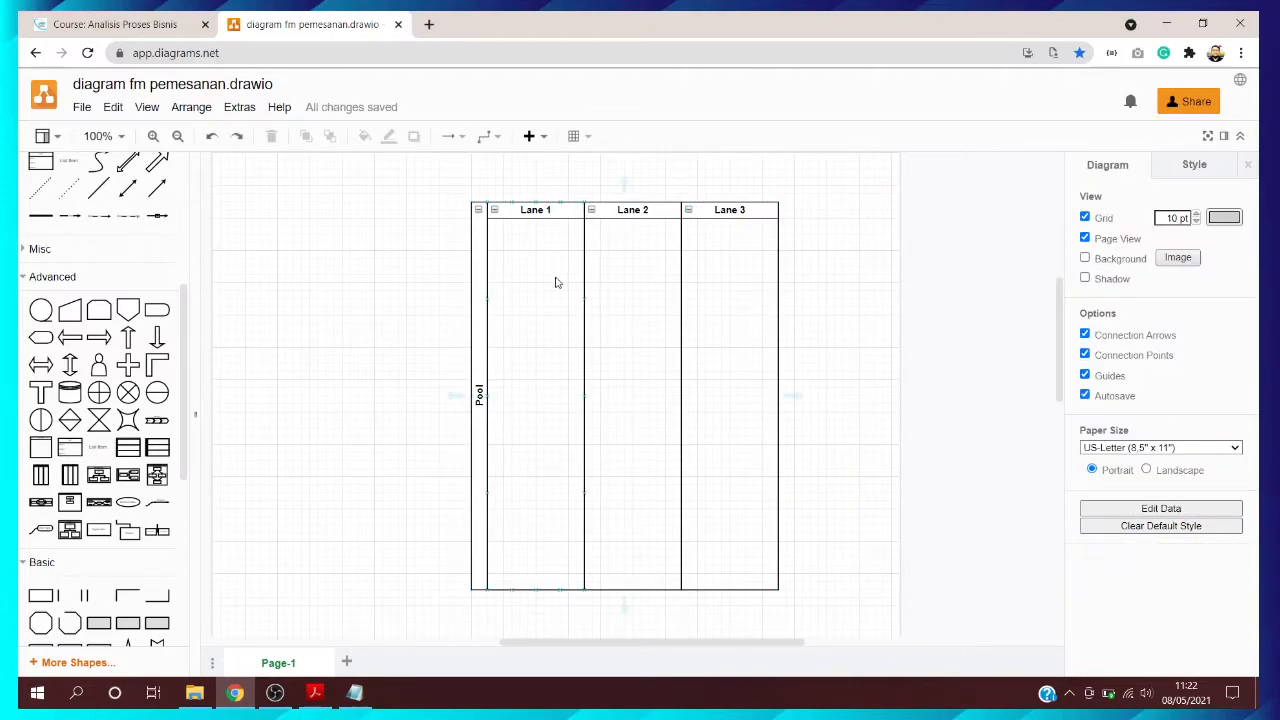
Try to clear the pool's title text
left_click(478, 396)
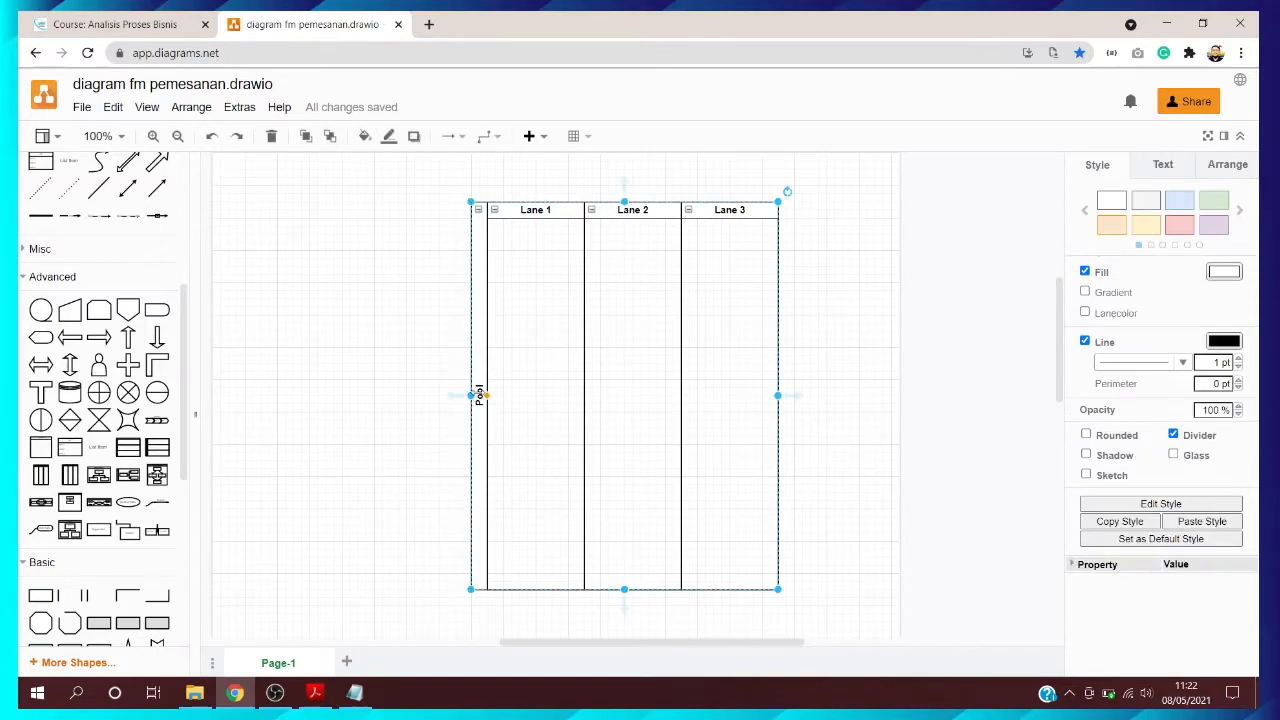
double_click(481, 406)
left_click(481, 406)
double_click(481, 386)
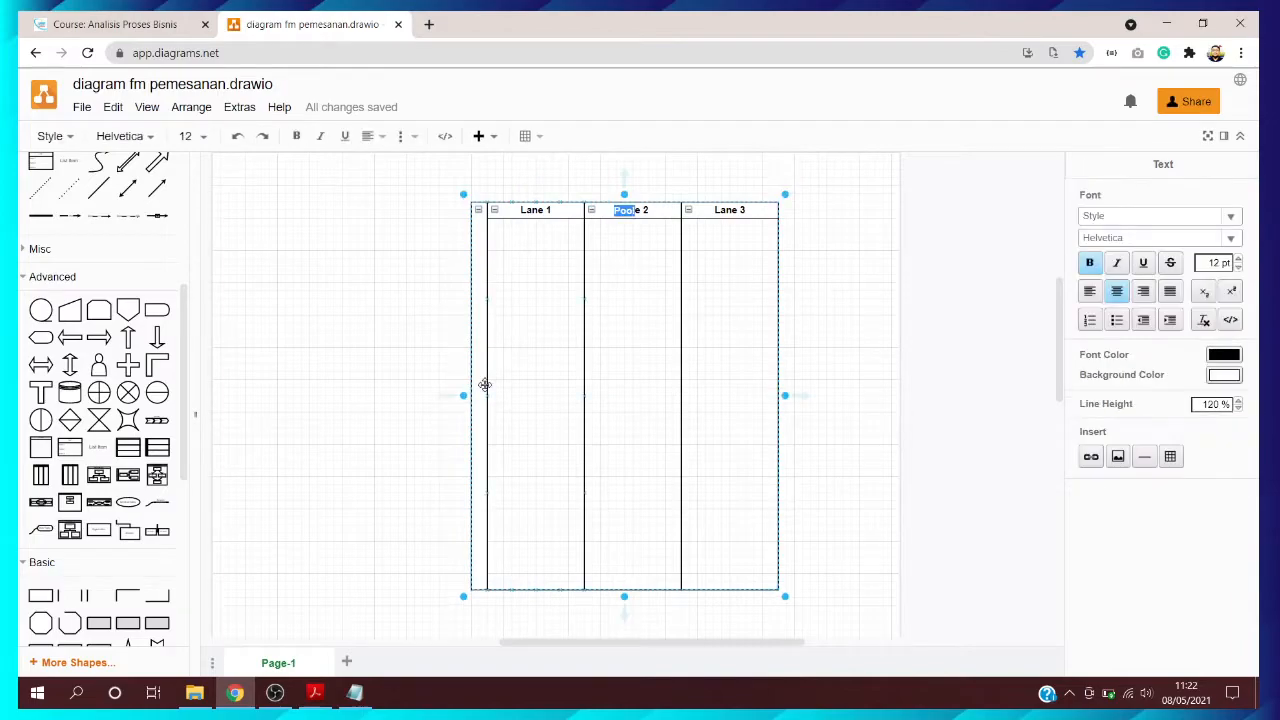
key("BackSpace")
left_click(820, 417)
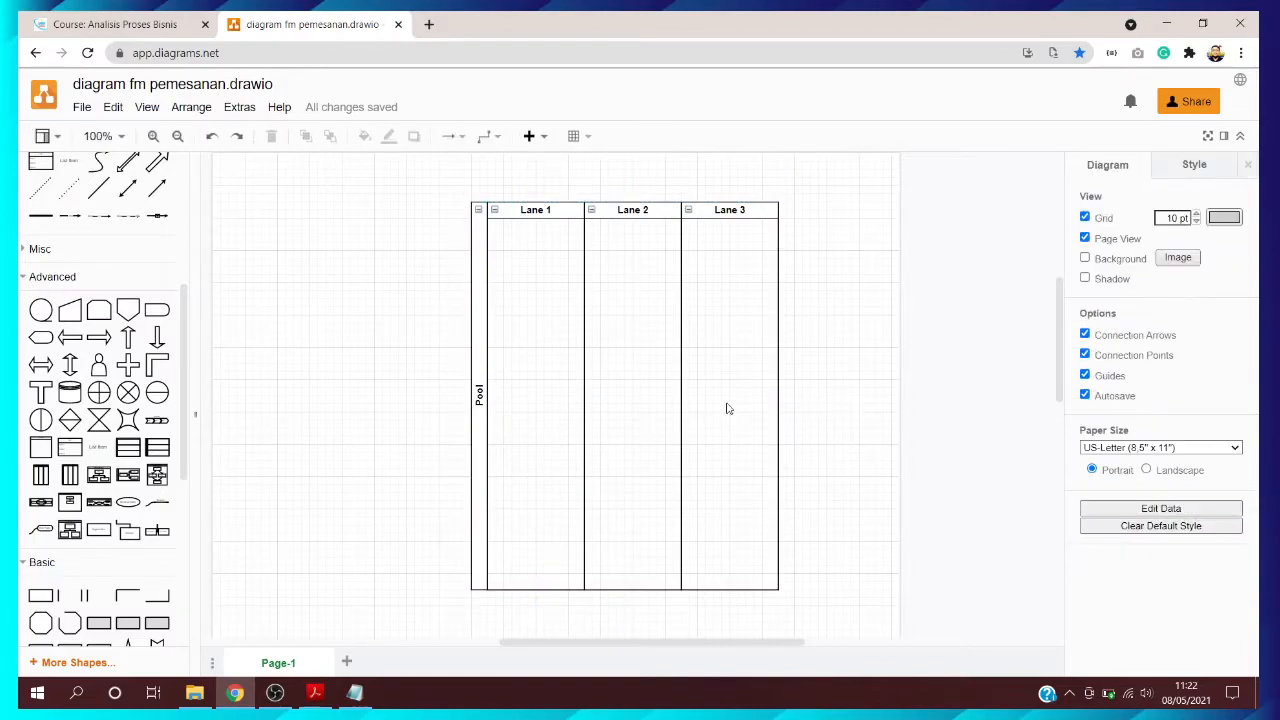
Look through the pool's available commands and its text, arrangement and style settings
left_click(479, 395)
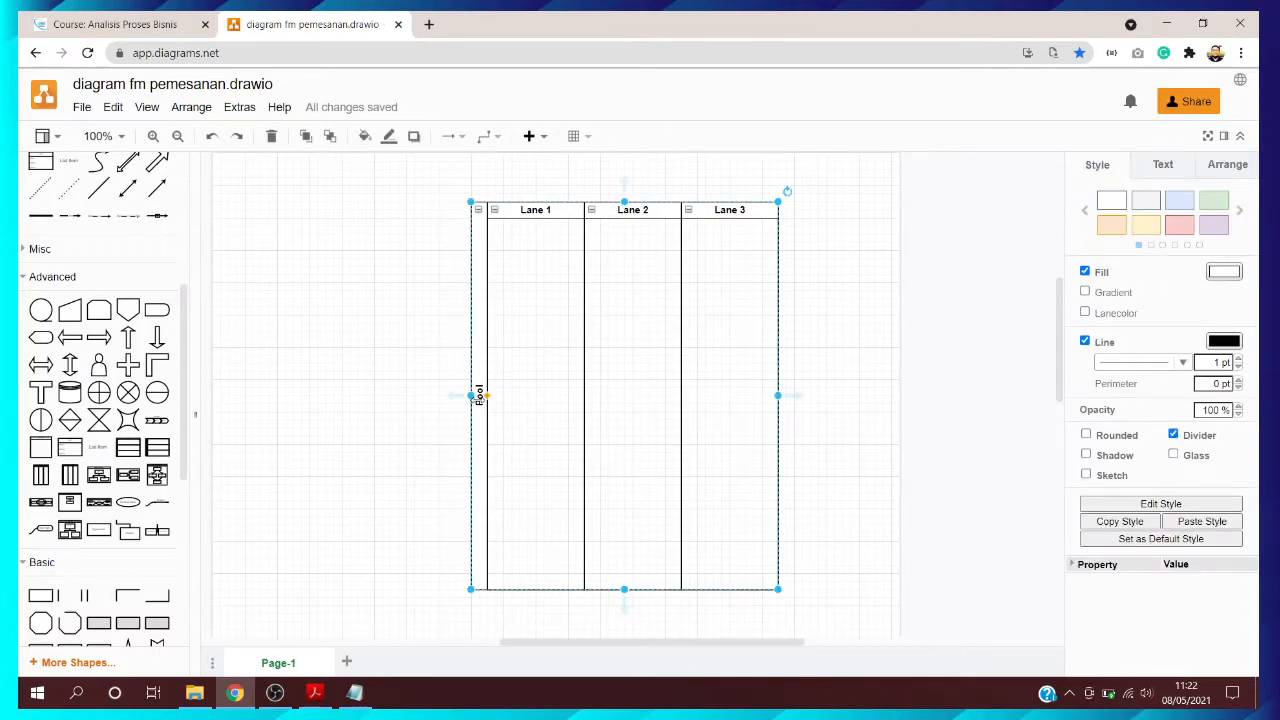
right_click(479, 396)
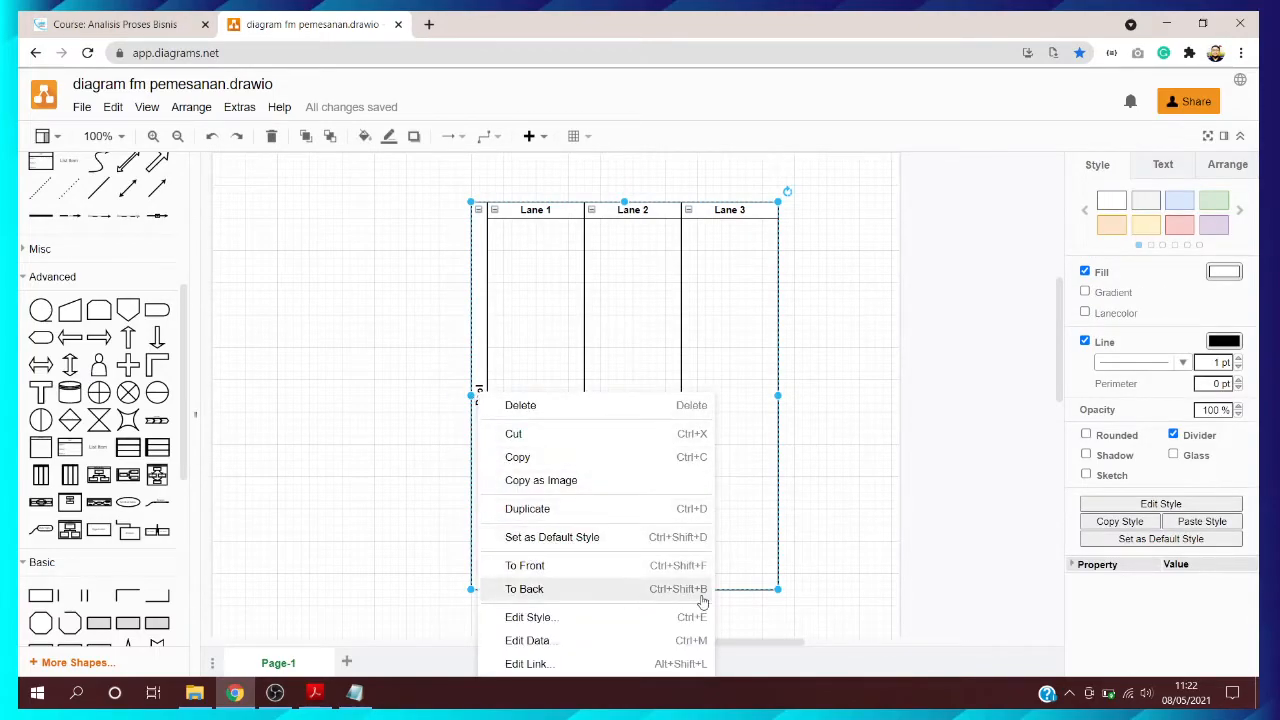
left_click(860, 479)
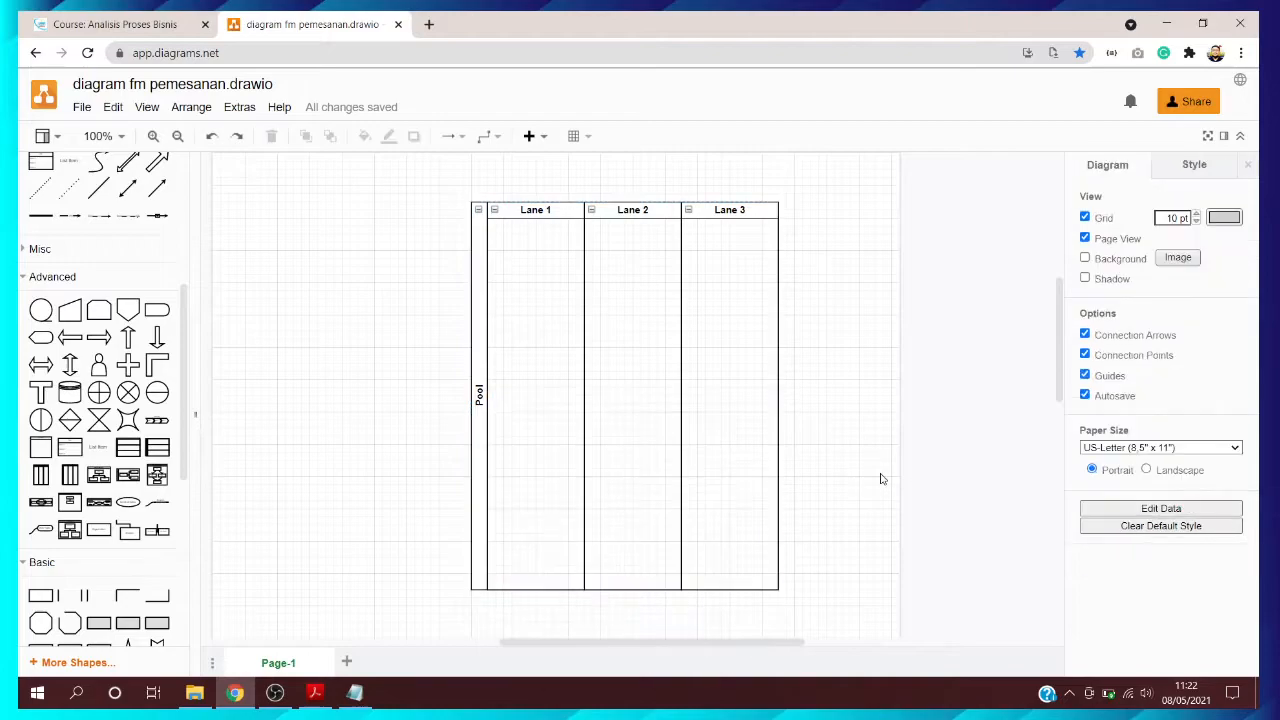
left_click(477, 399)
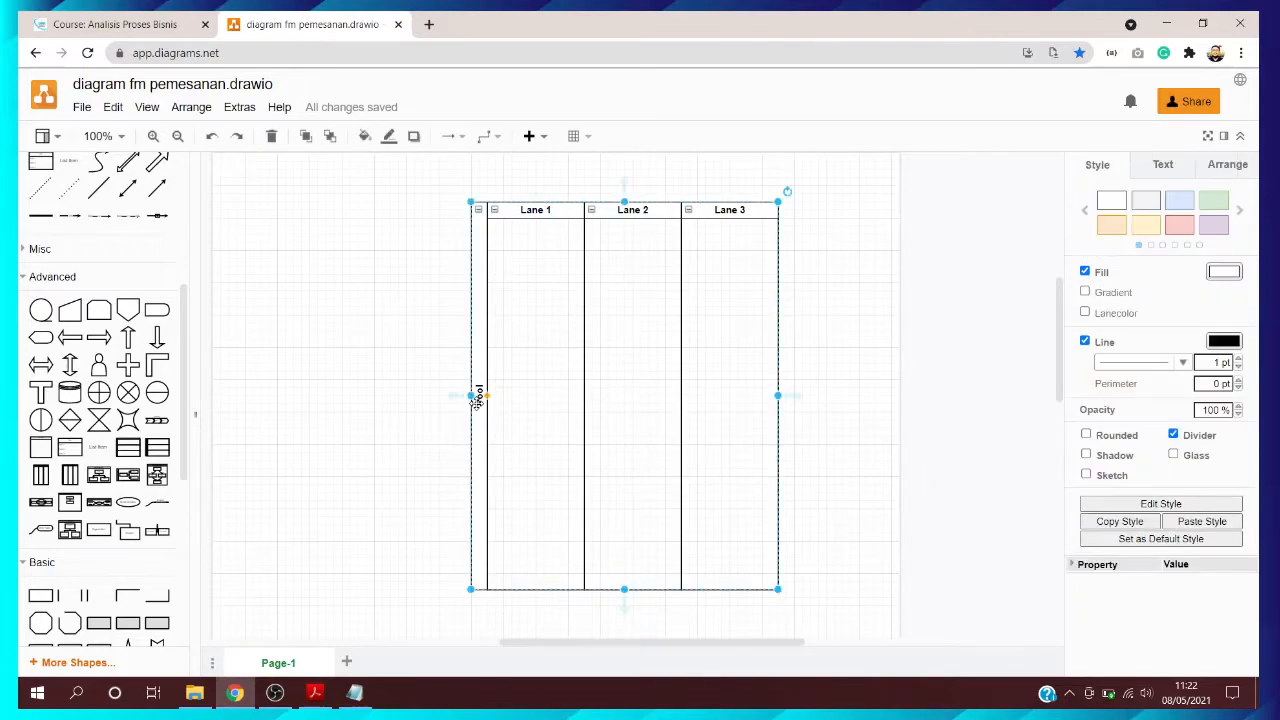
left_click(1163, 164)
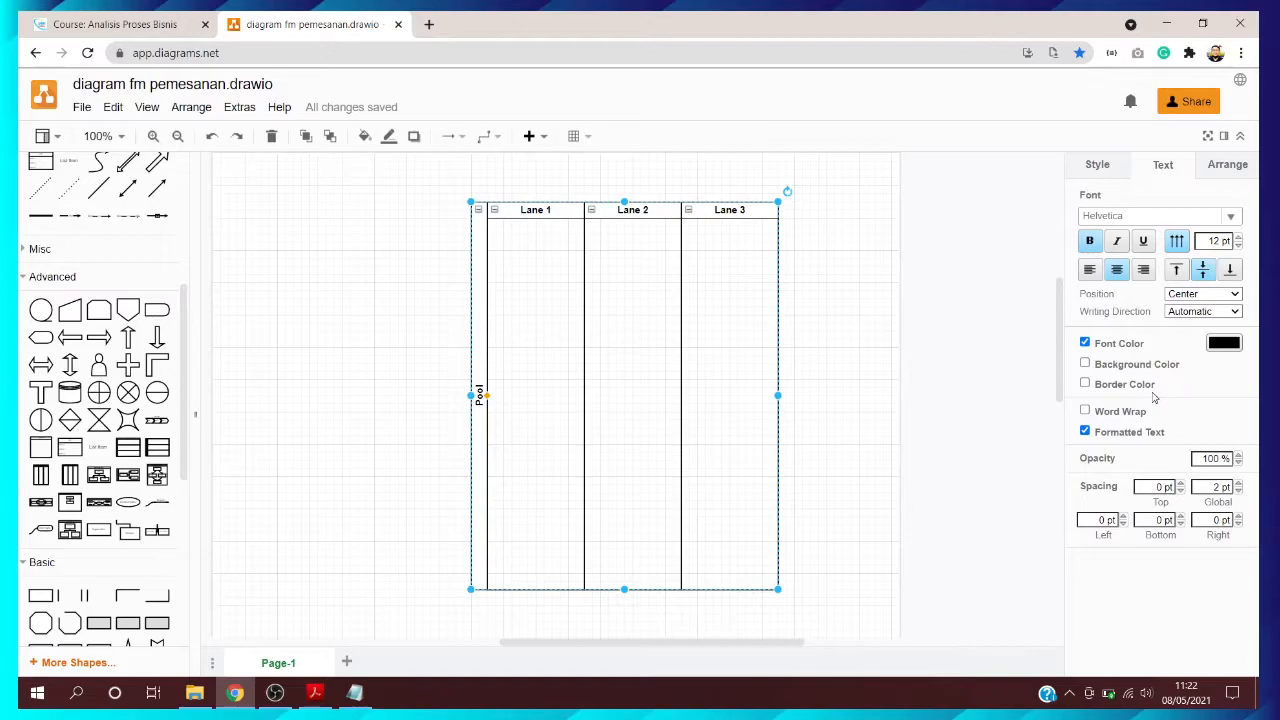
left_click(1224, 167)
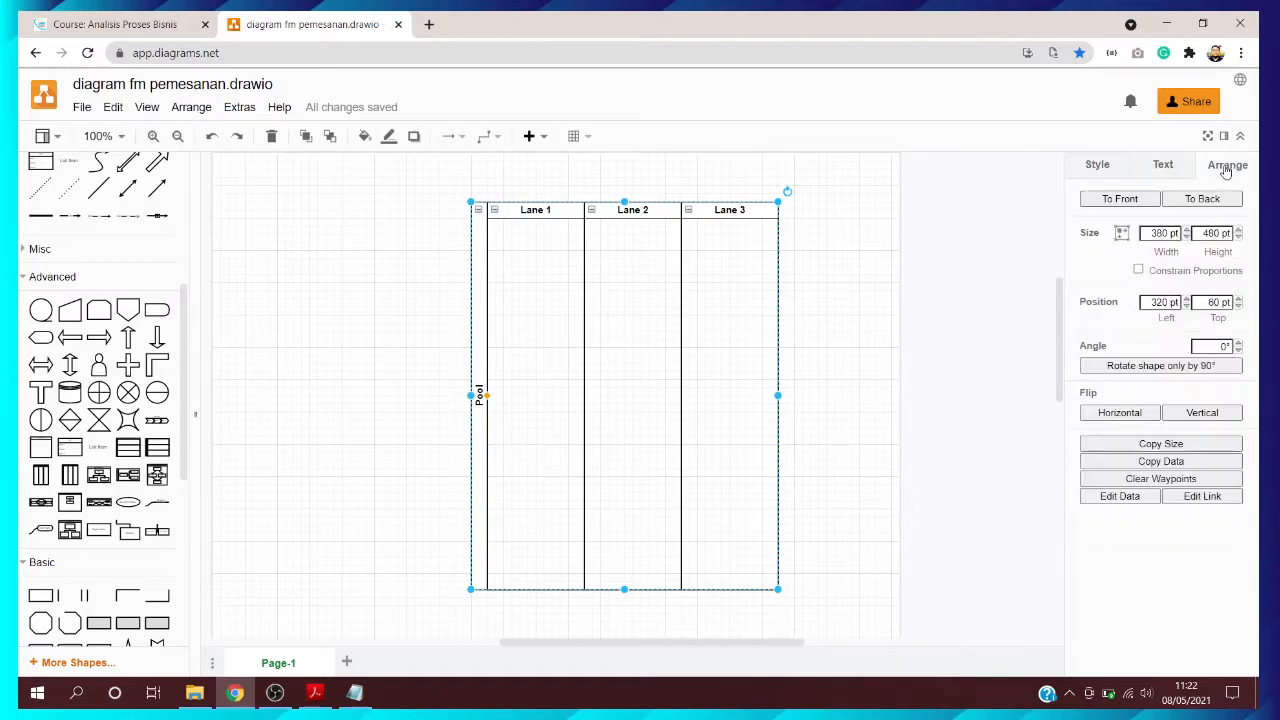
left_click(1168, 166)
left_click(1103, 164)
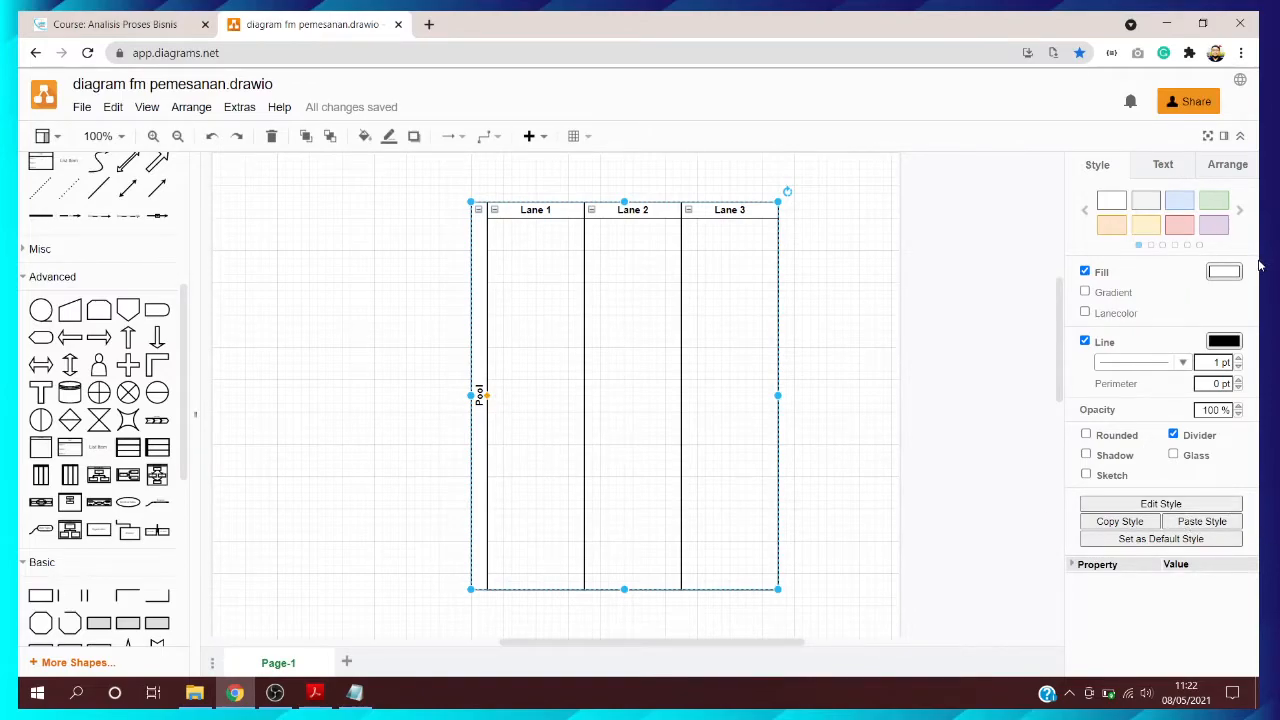
Replace the pool's title with "Pemesanan Menu Makanan dan Minuman"
double_click(479, 390)
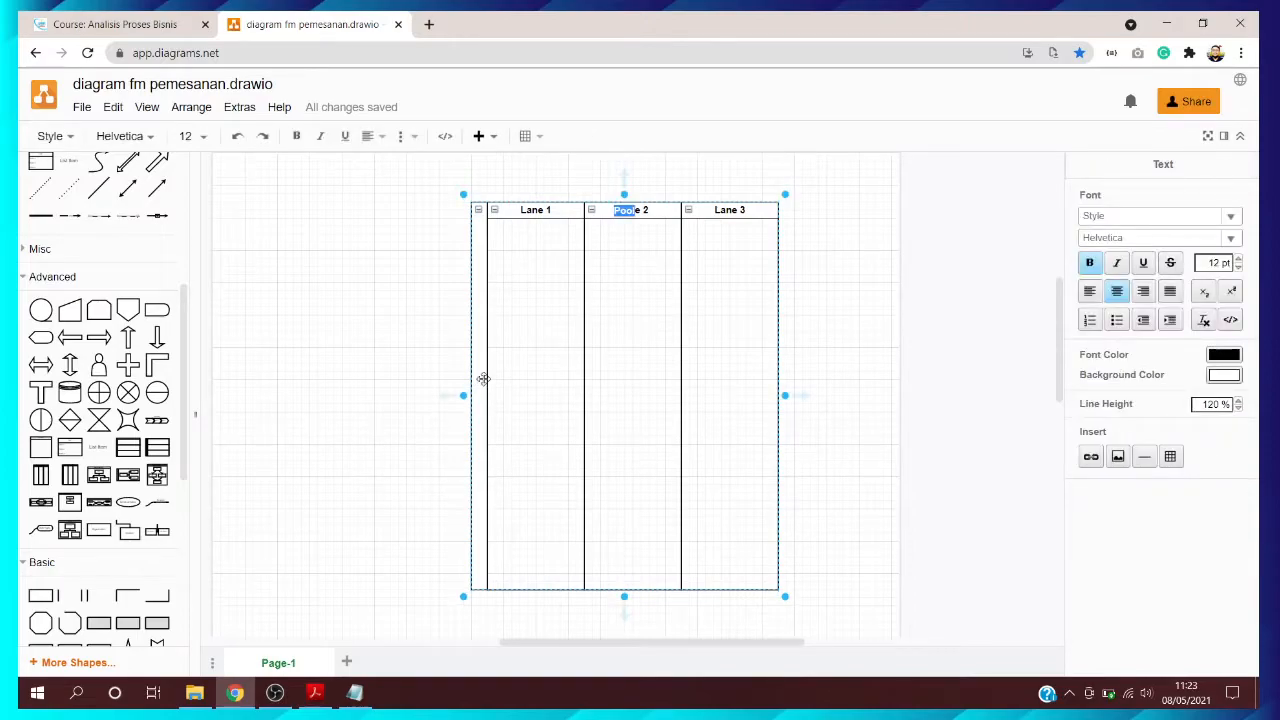
key("BackSpace")
type("Pemesanan Menu Makanan")
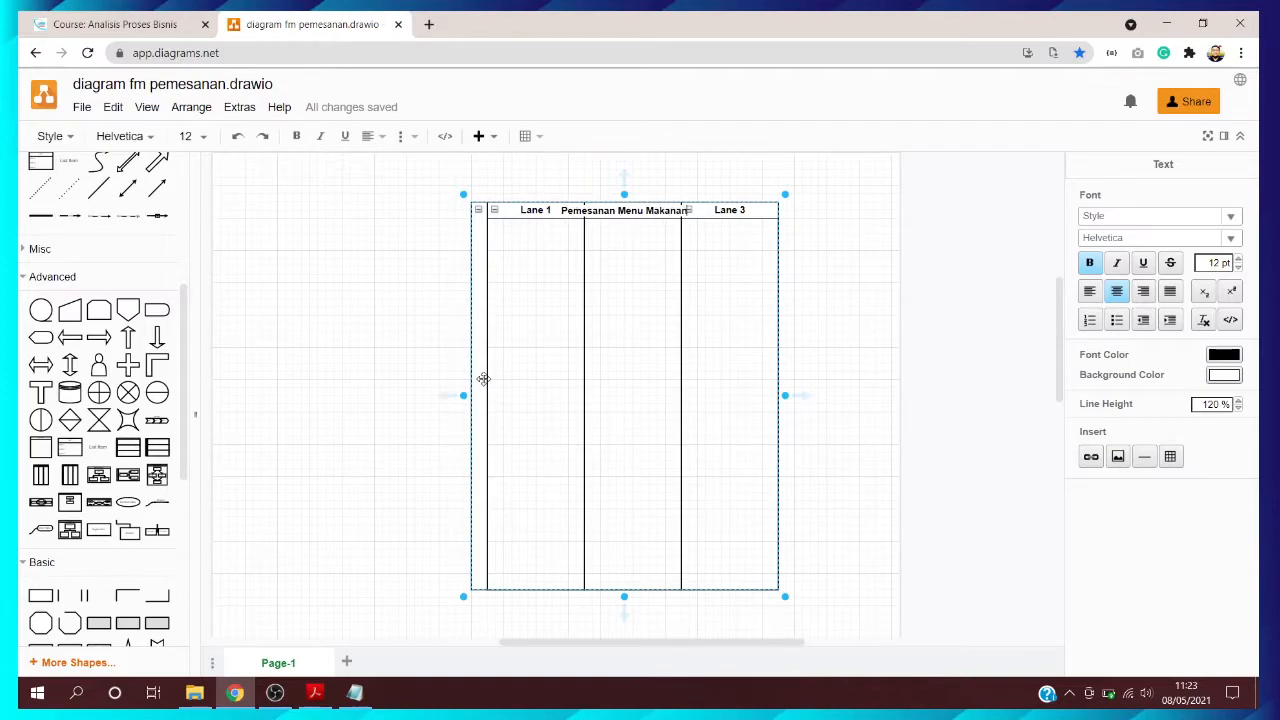
type(" dan M")
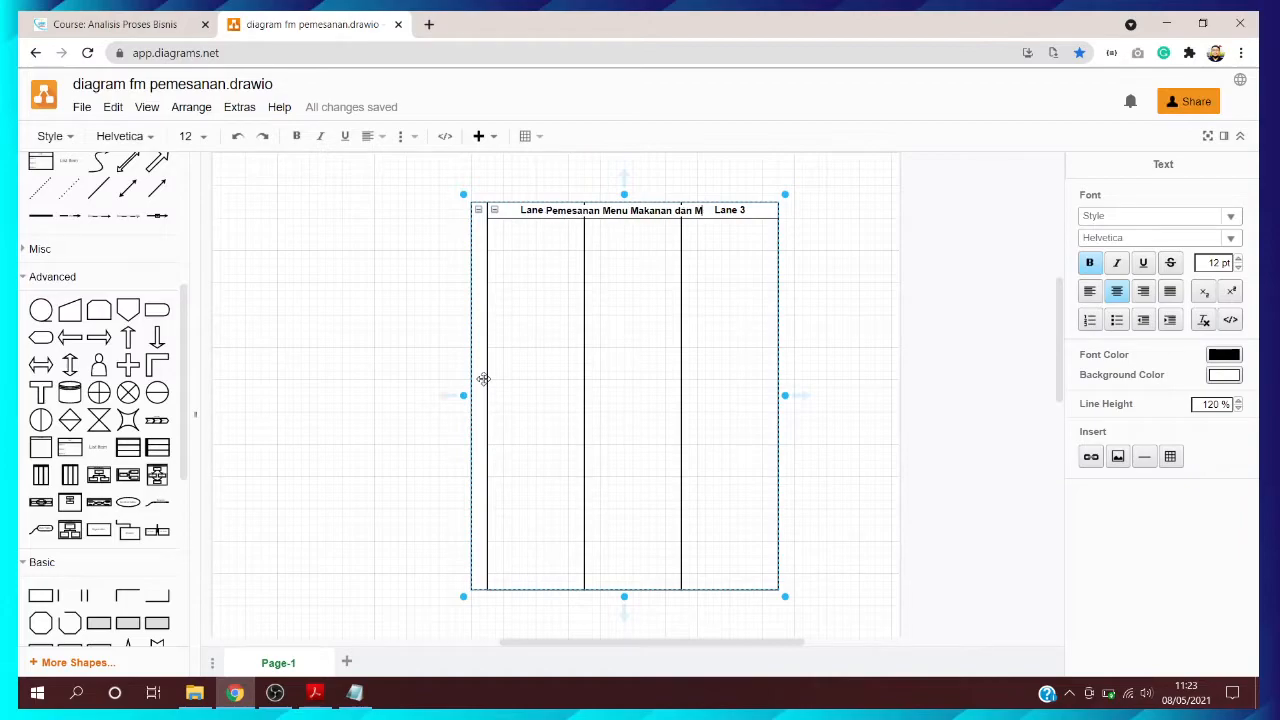
type("inuman")
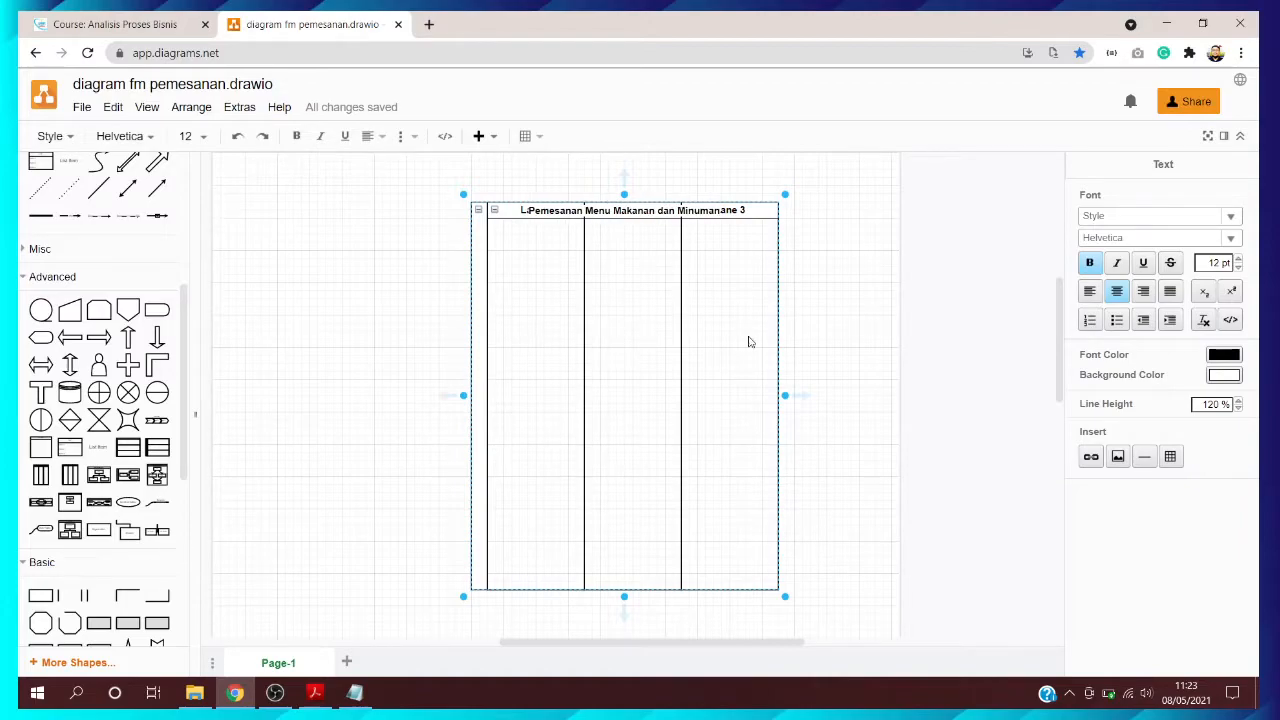
key("Escape")
left_click(850, 351)
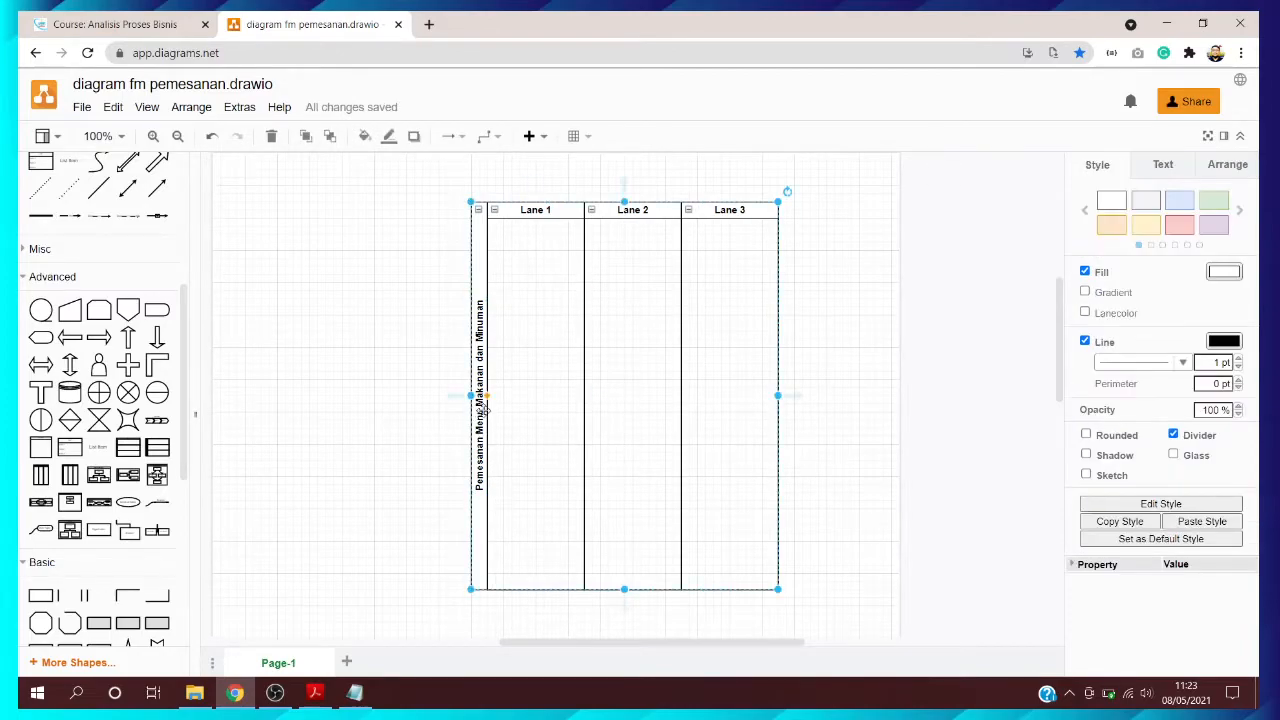
double_click(484, 408)
left_click(870, 337)
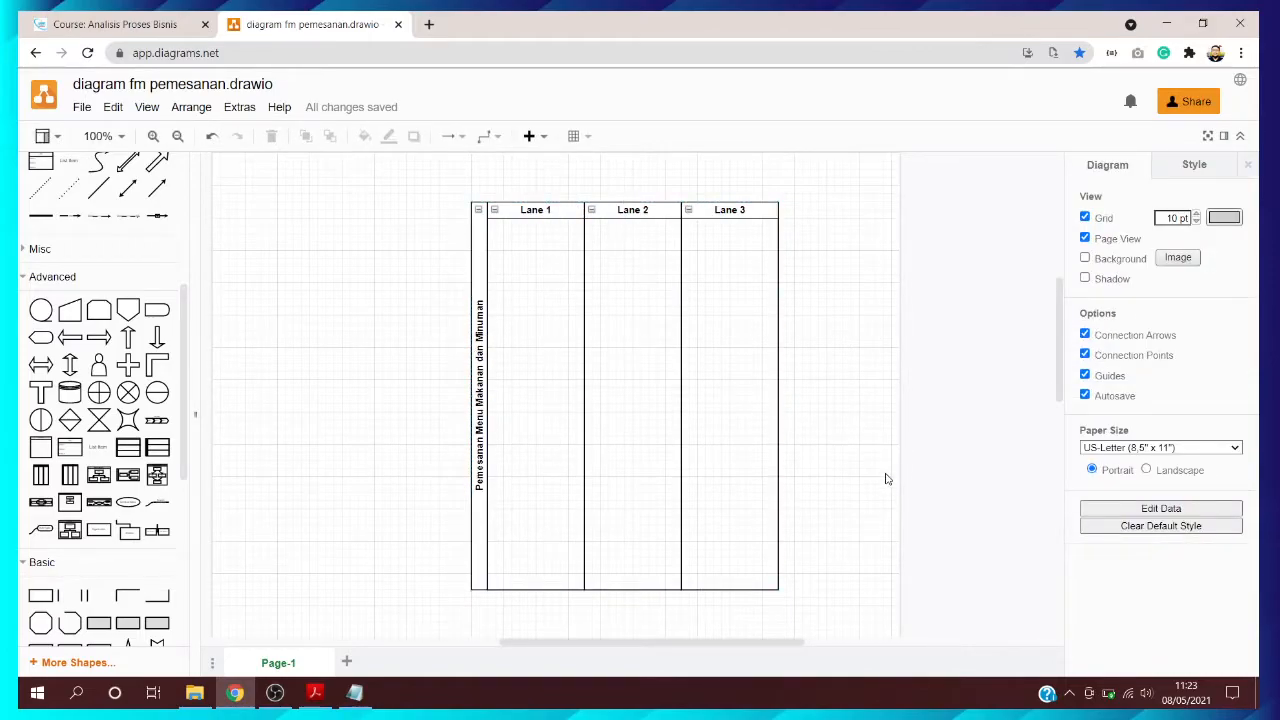
Switch to SKRIPSI FULL.pdf in Adobe Acrobat Reader and highlight the actor "Pelanggan" at the start of item 1
left_click(315, 694)
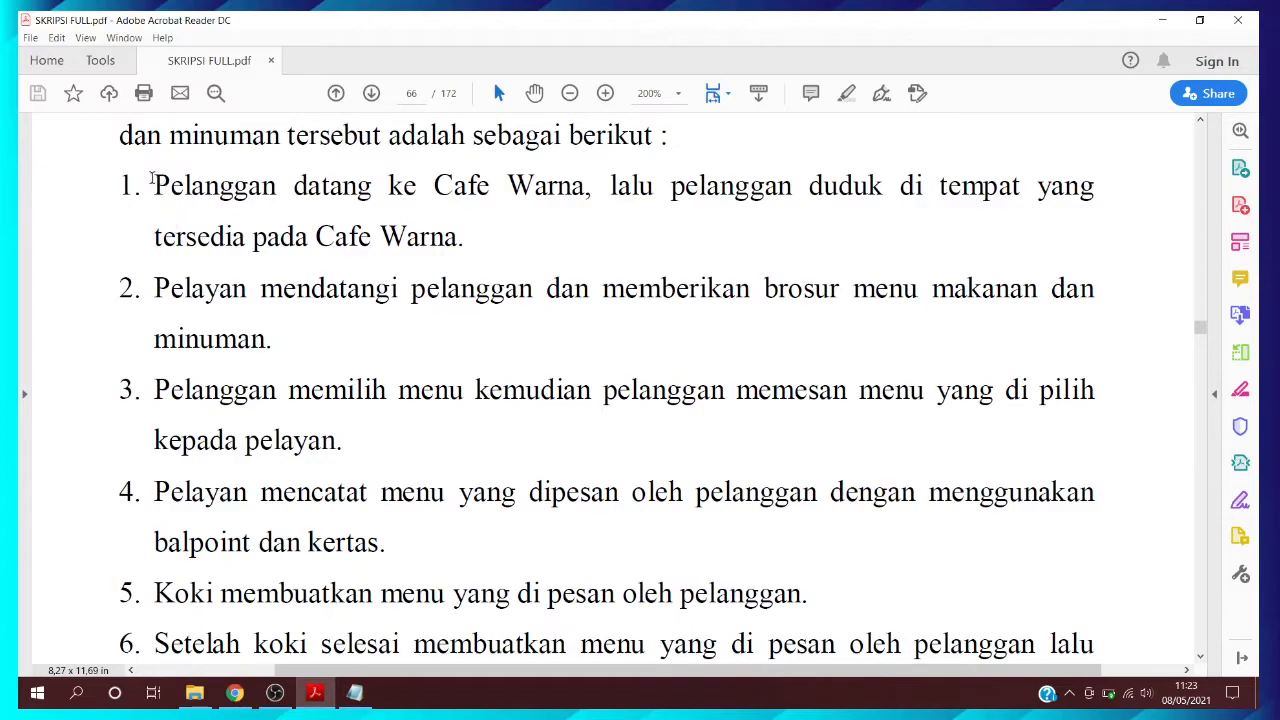
left_click_drag(152, 185, 276, 185)
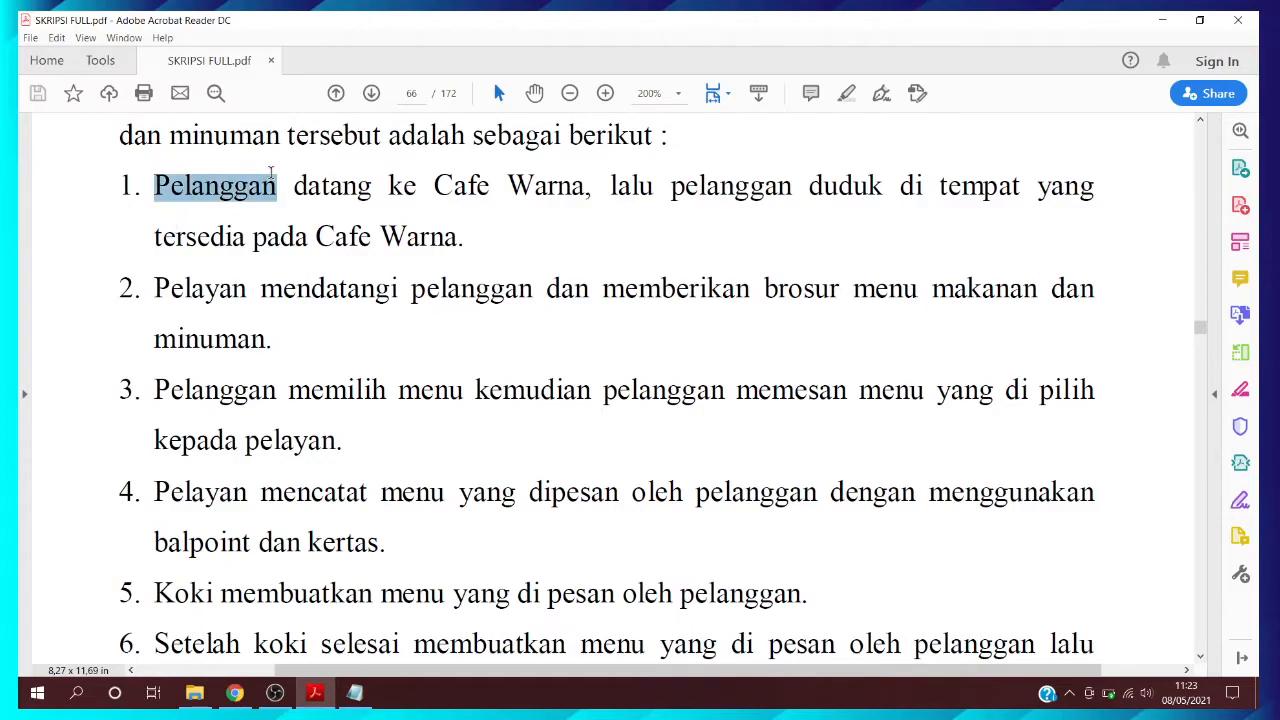
left_click(845, 93)
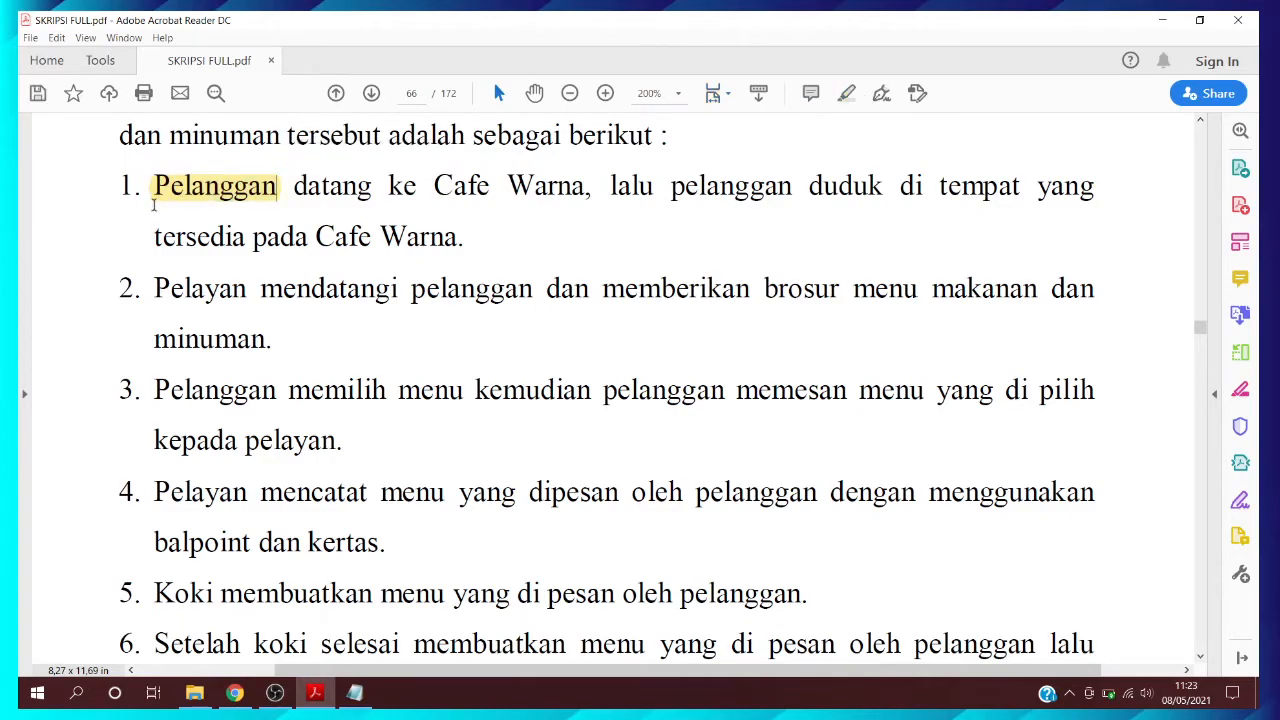
Highlight the actor "Koki" at the start of item 5 in the ordering procedure
left_click_drag(152, 288, 248, 288)
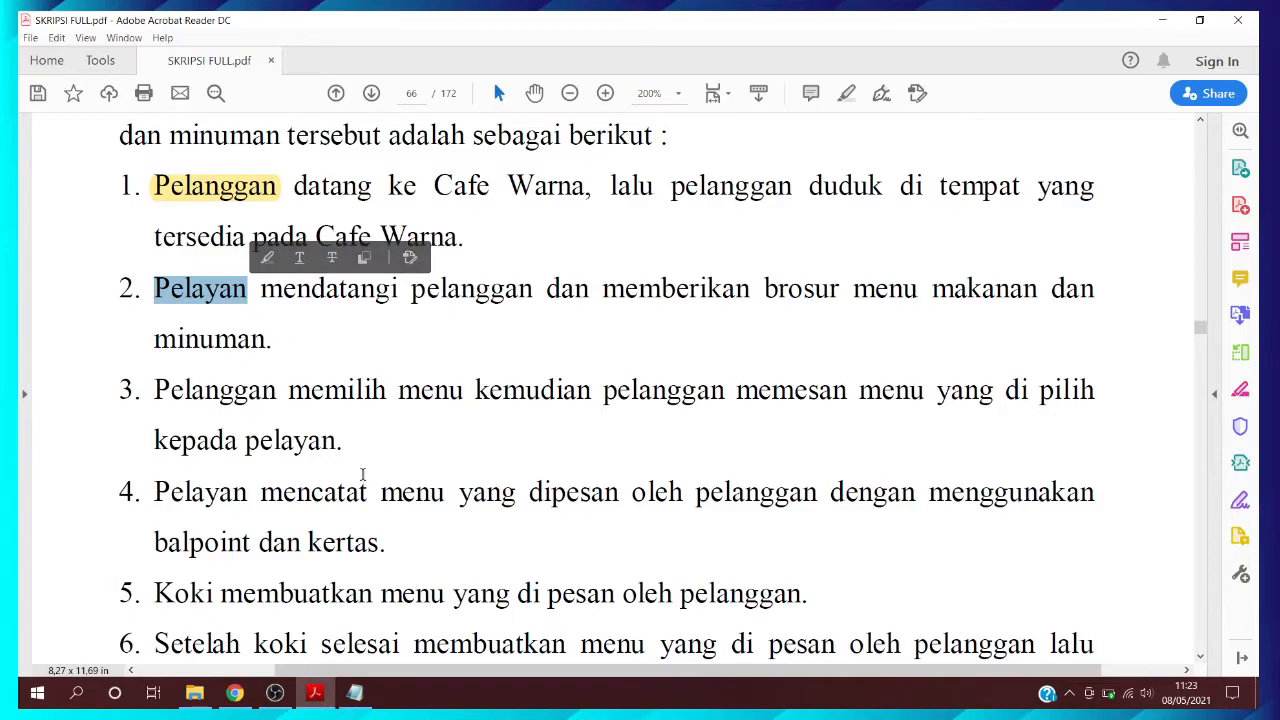
scroll(290, 518, "down", 2)
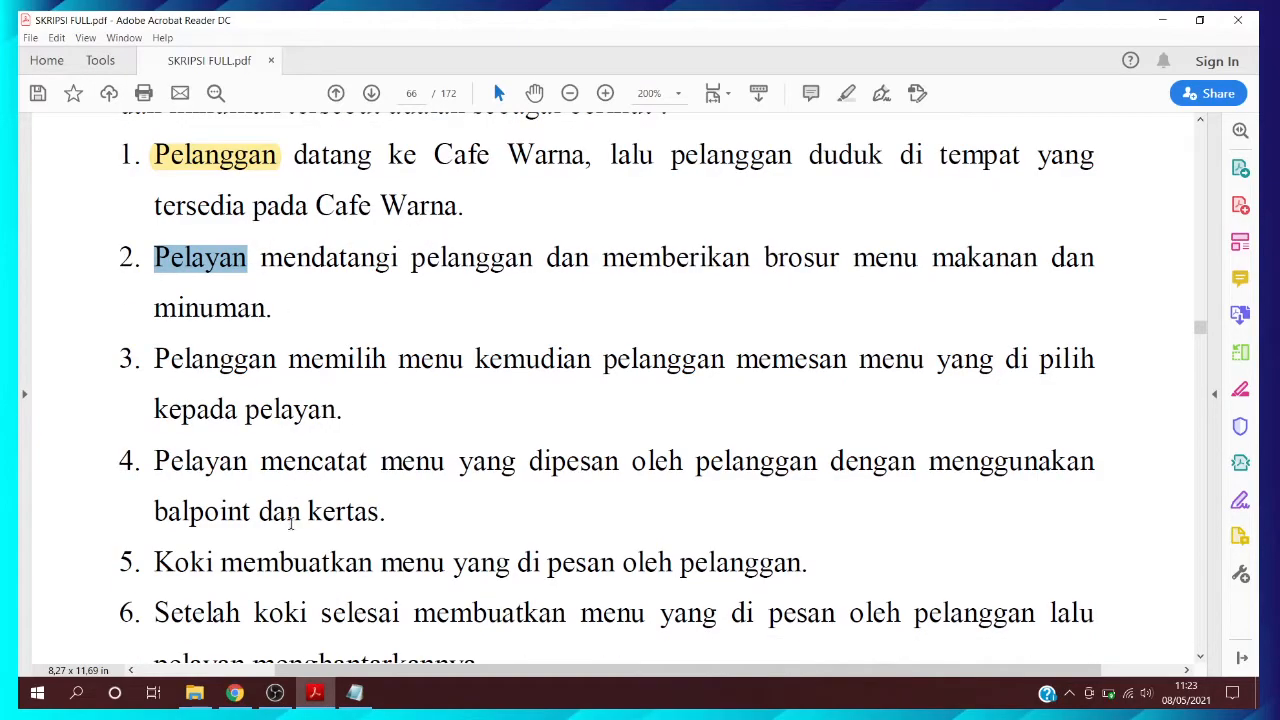
left_click_drag(155, 500, 216, 500)
left_click(532, 458)
left_click(846, 93)
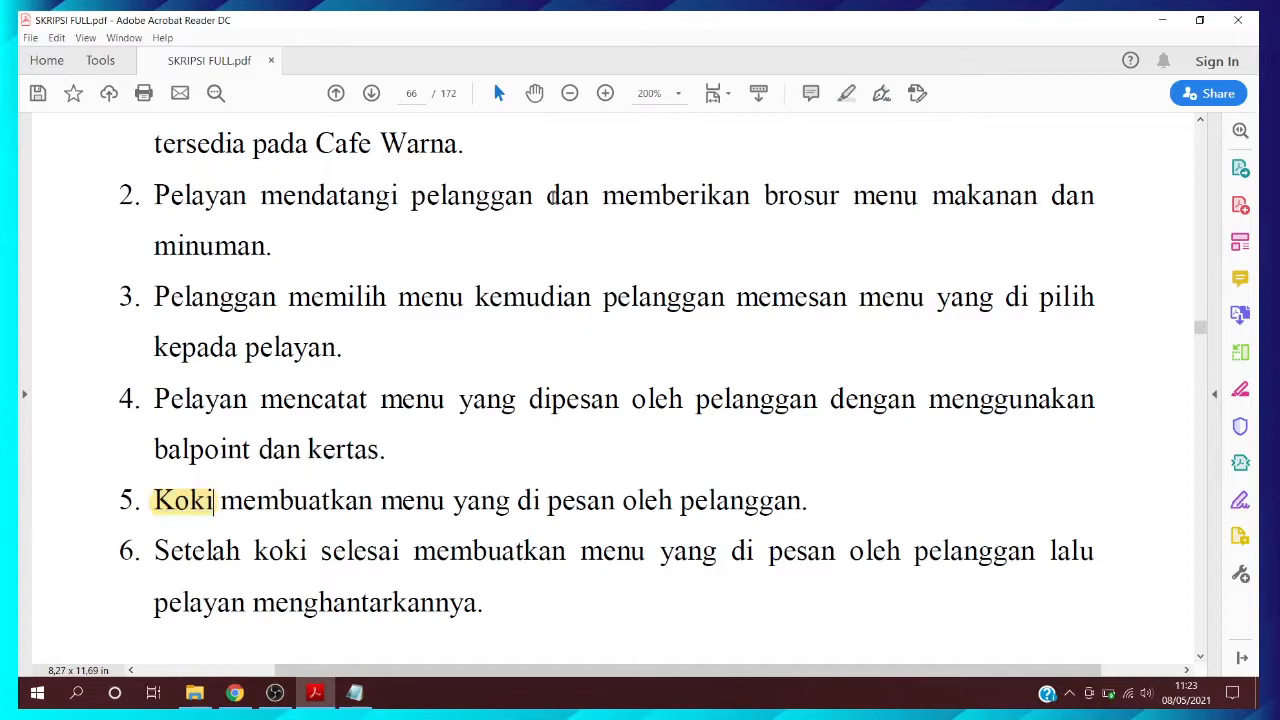
Highlight the actor "Pelayan" at the start of item 2 and switch back to the diagrams.net drawing
left_click_drag(155, 296, 248, 298)
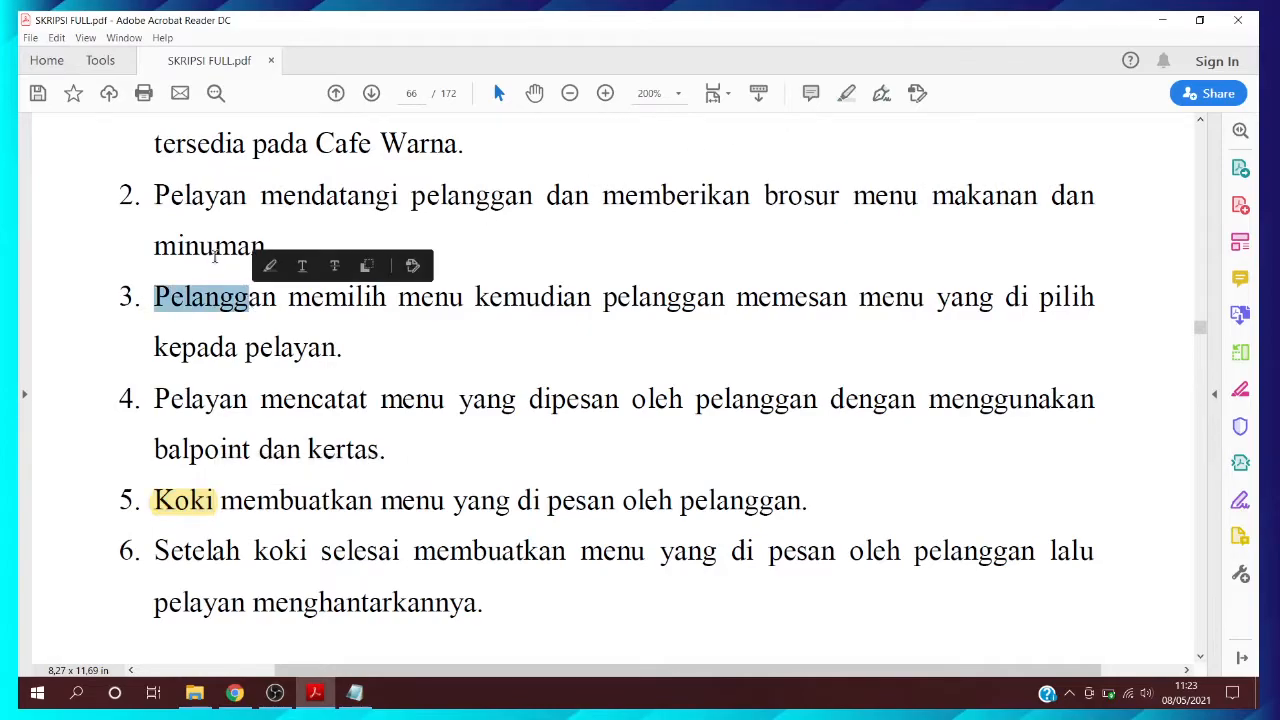
left_click(177, 203)
left_click_drag(155, 196, 248, 196)
left_click(846, 93)
scroll(520, 324, "up", 1)
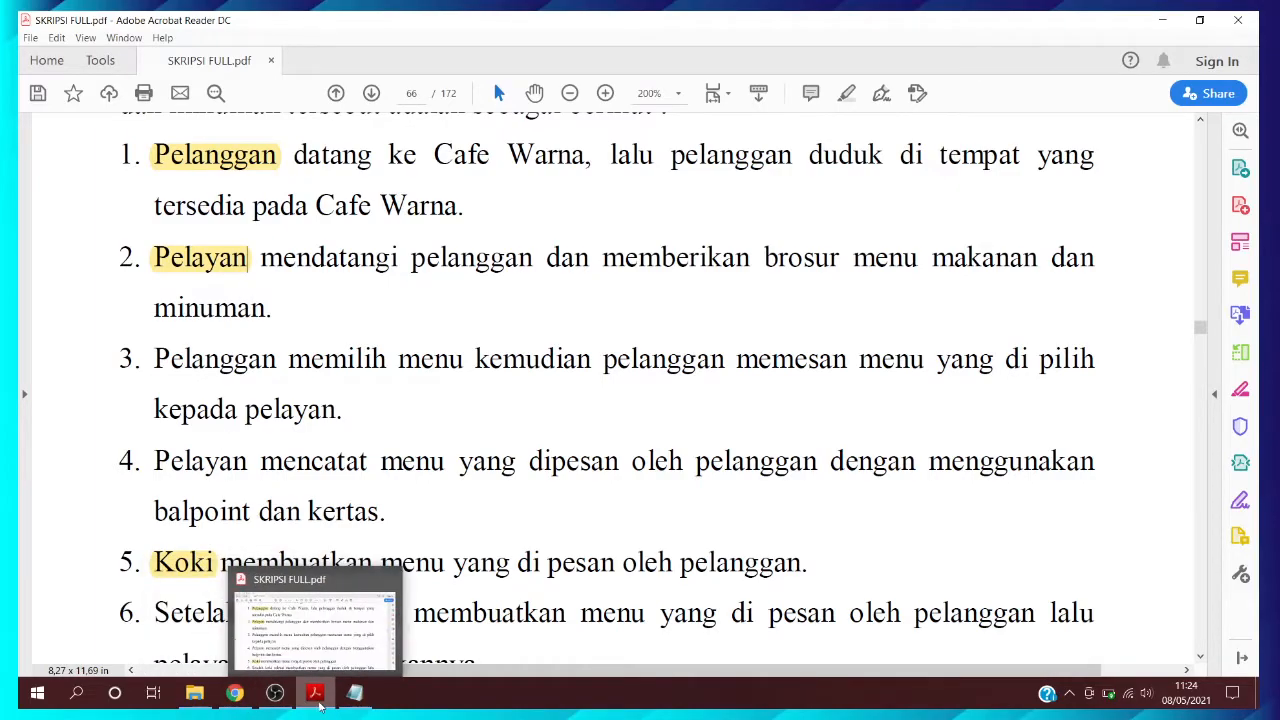
left_click(307, 703)
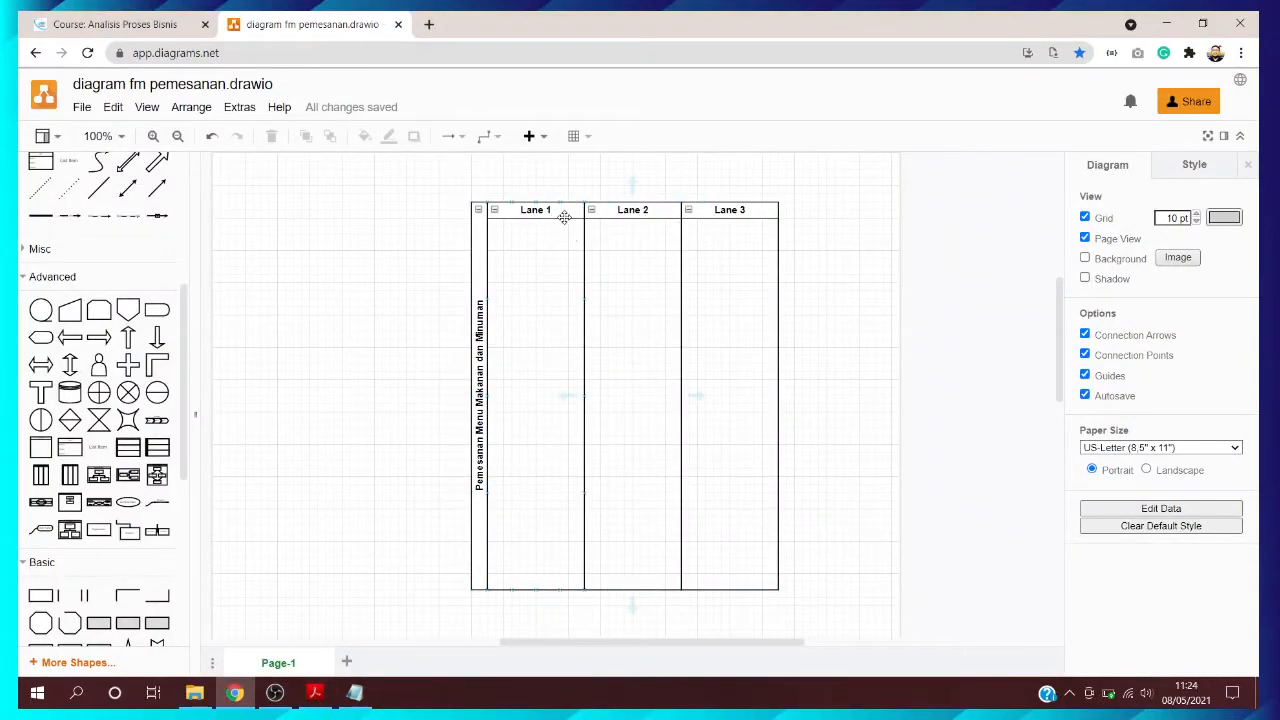
Try placing a copy of Lane 3 beside the titled pool, and delete the copy
left_click(744, 216)
left_click_drag(744, 216, 851, 212)
key("Delete")
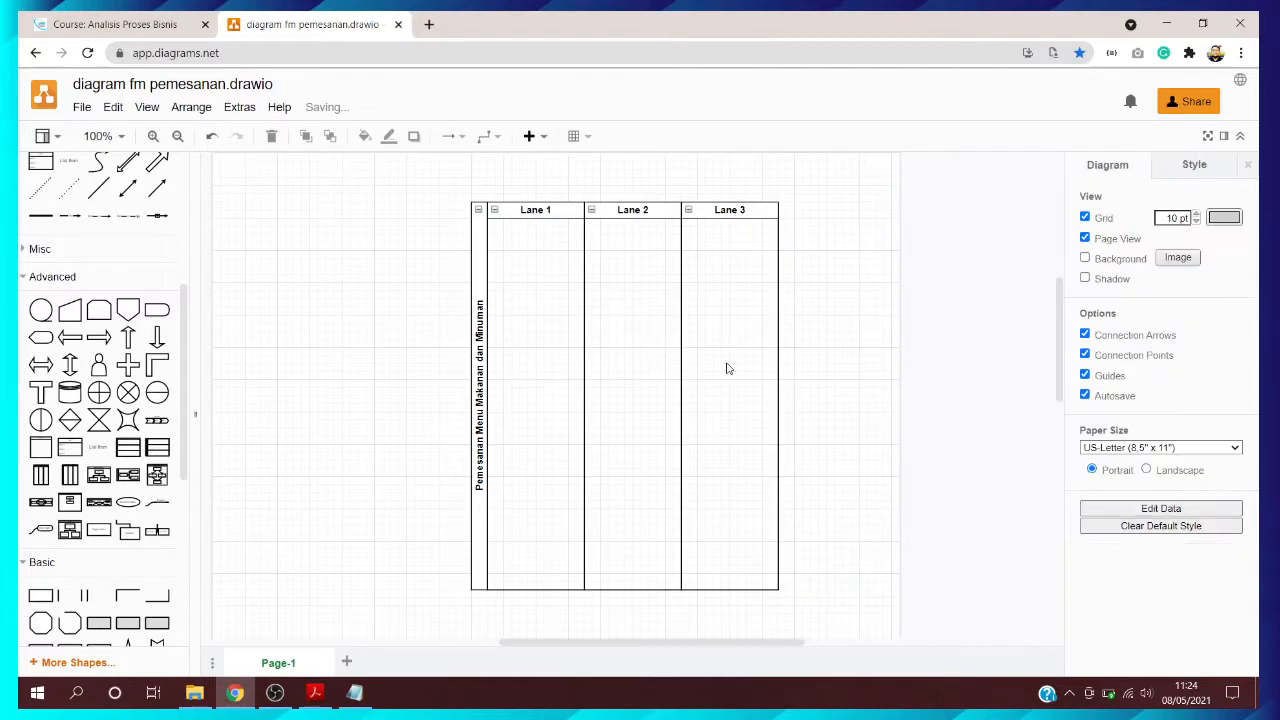
Rename Lane 1 as "Pelanggan" and Lane 2 as "Pelayan"
double_click(535, 211)
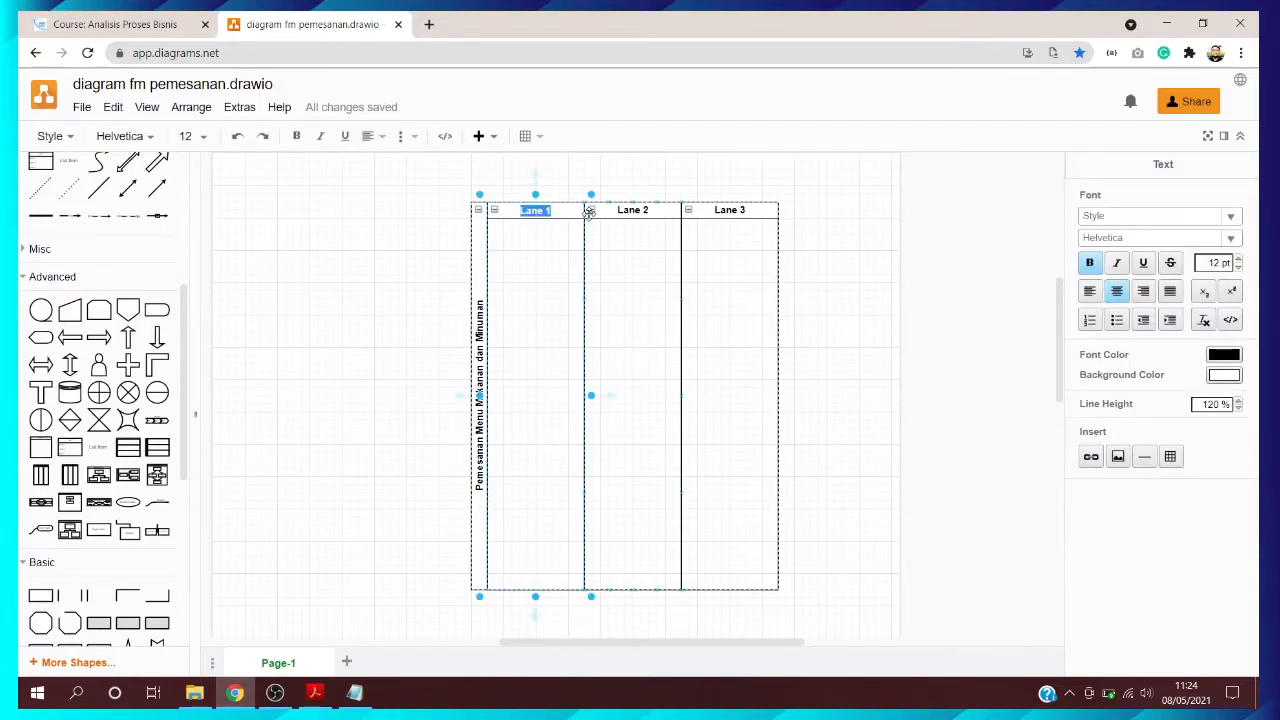
type("Pelanggan")
left_click(815, 217)
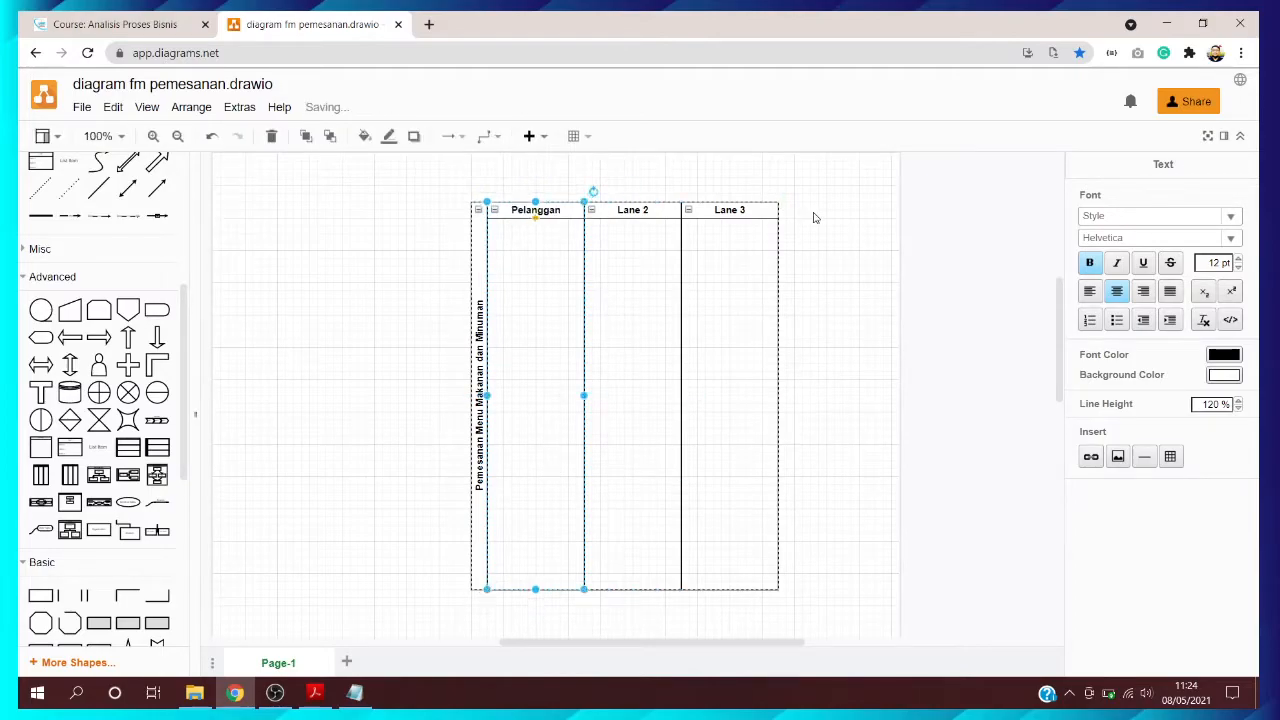
double_click(636, 210)
type("Pelayan")
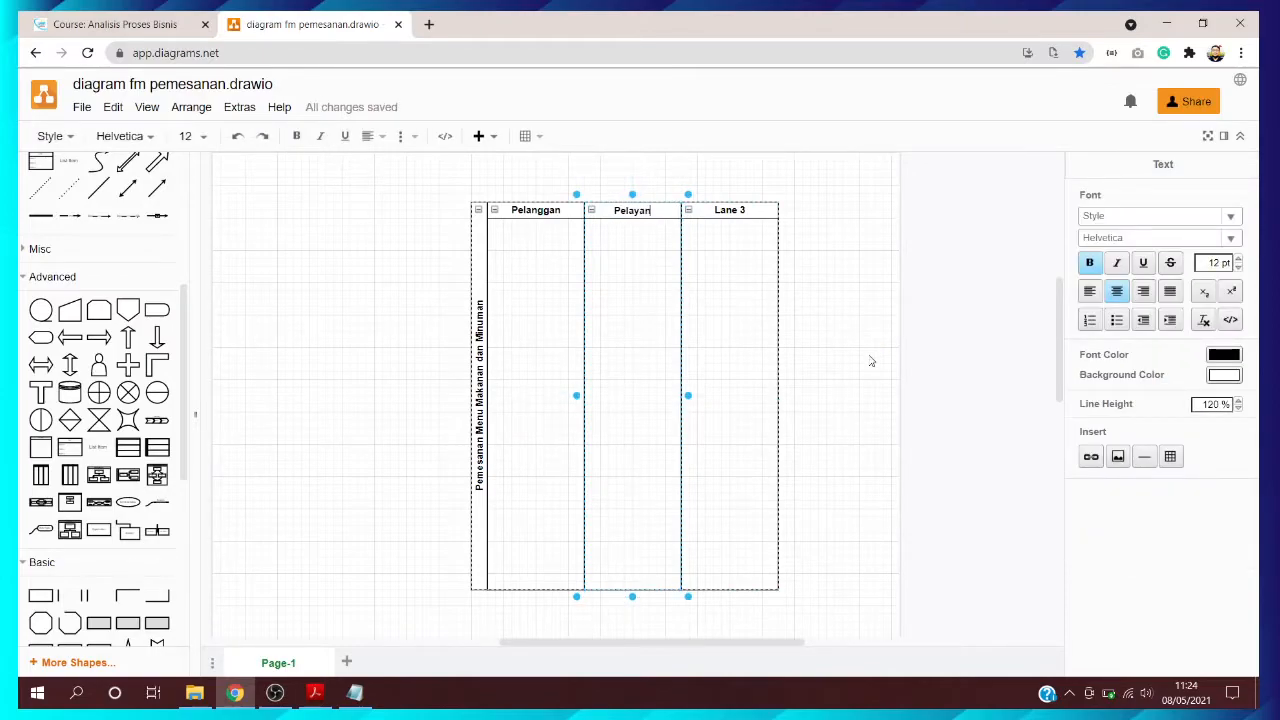
Rename Lane 3 as "Koki"
left_click(856, 278)
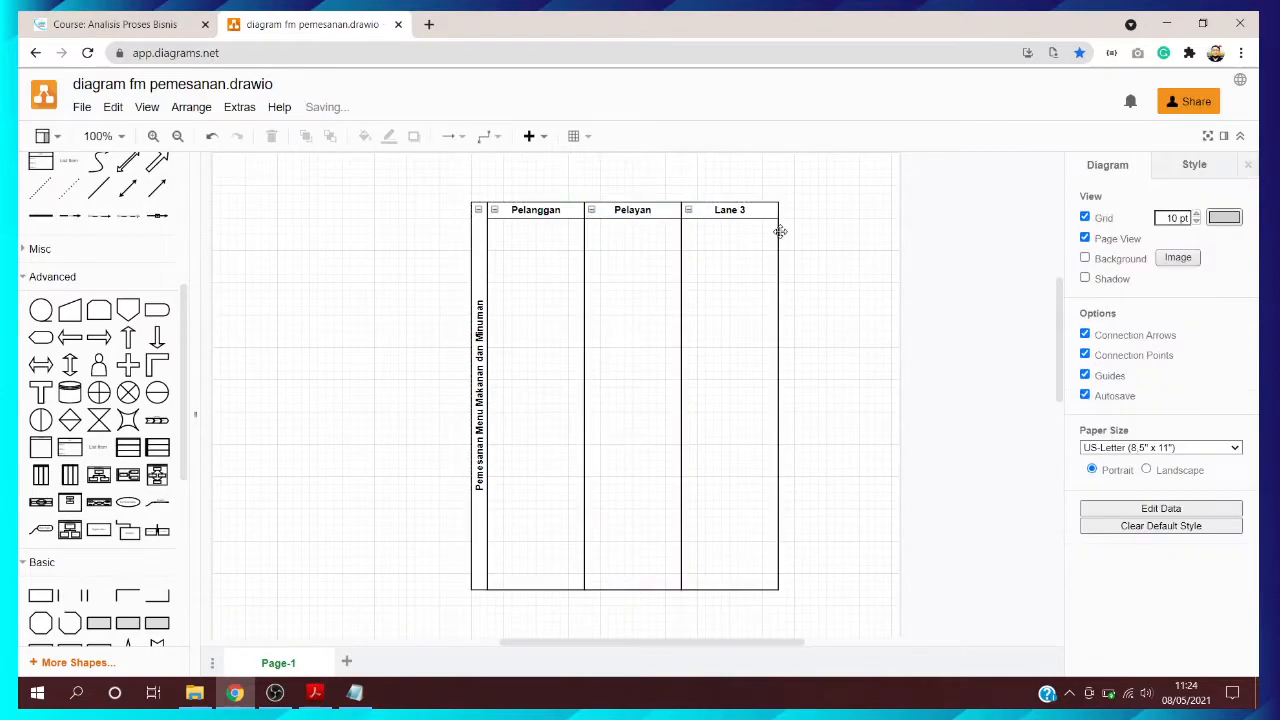
double_click(730, 210)
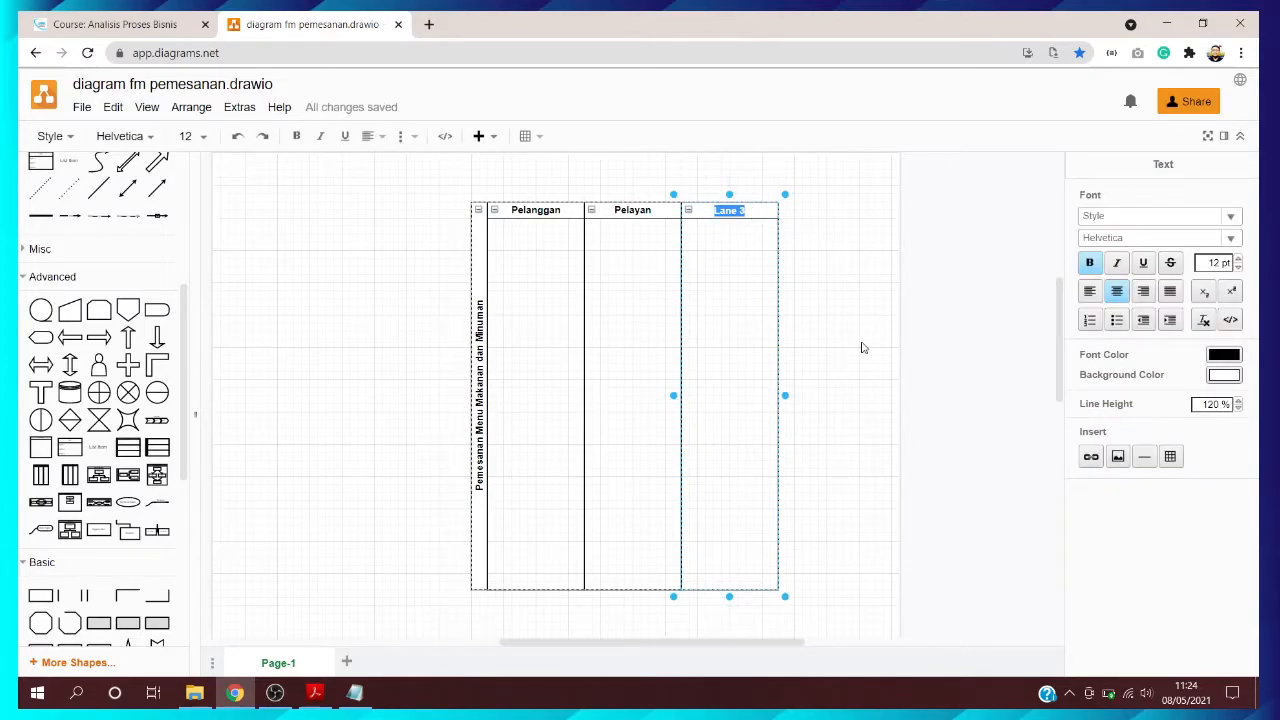
type("K")
left_click(877, 336)
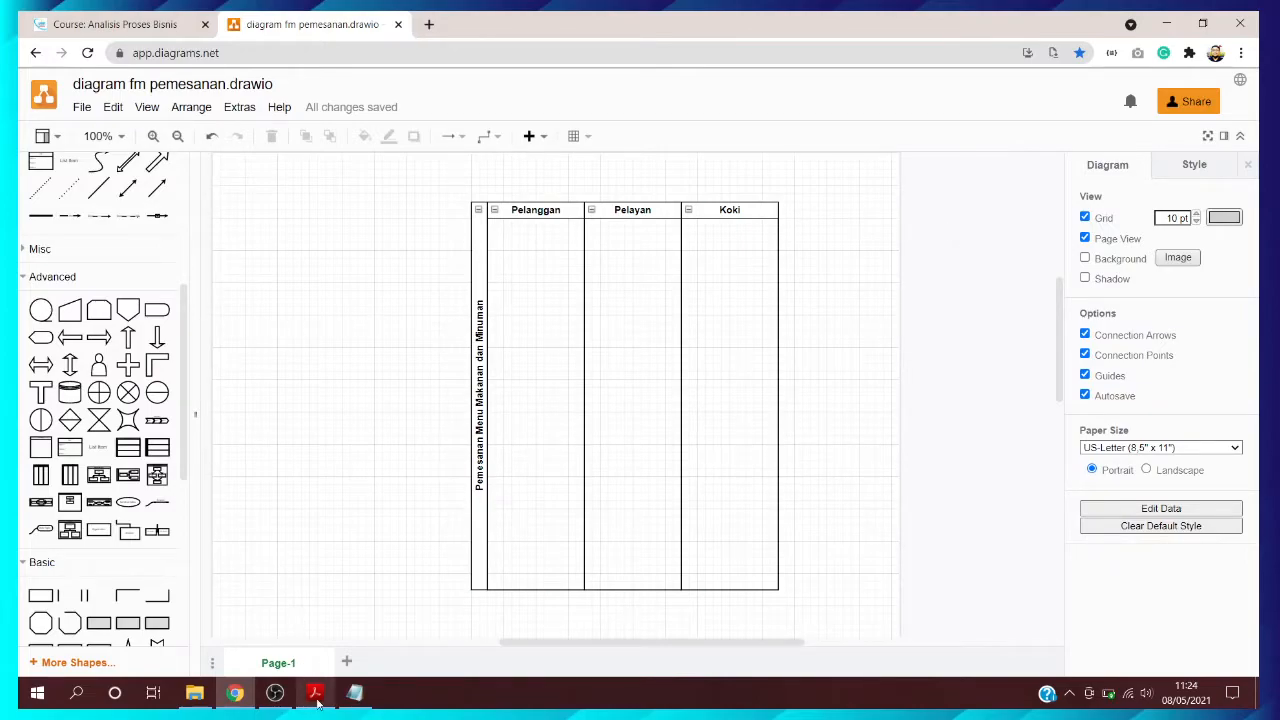
mouse_move(314, 692)
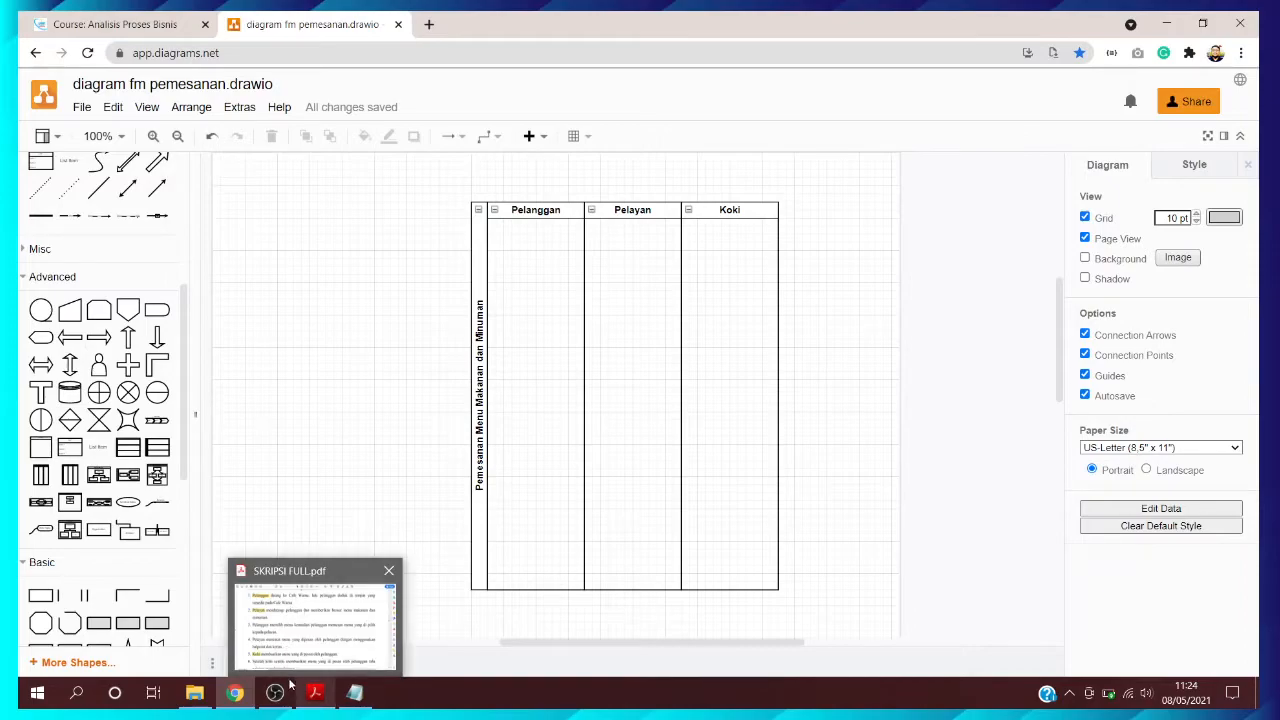
scroll(75, 400, "up", 5)
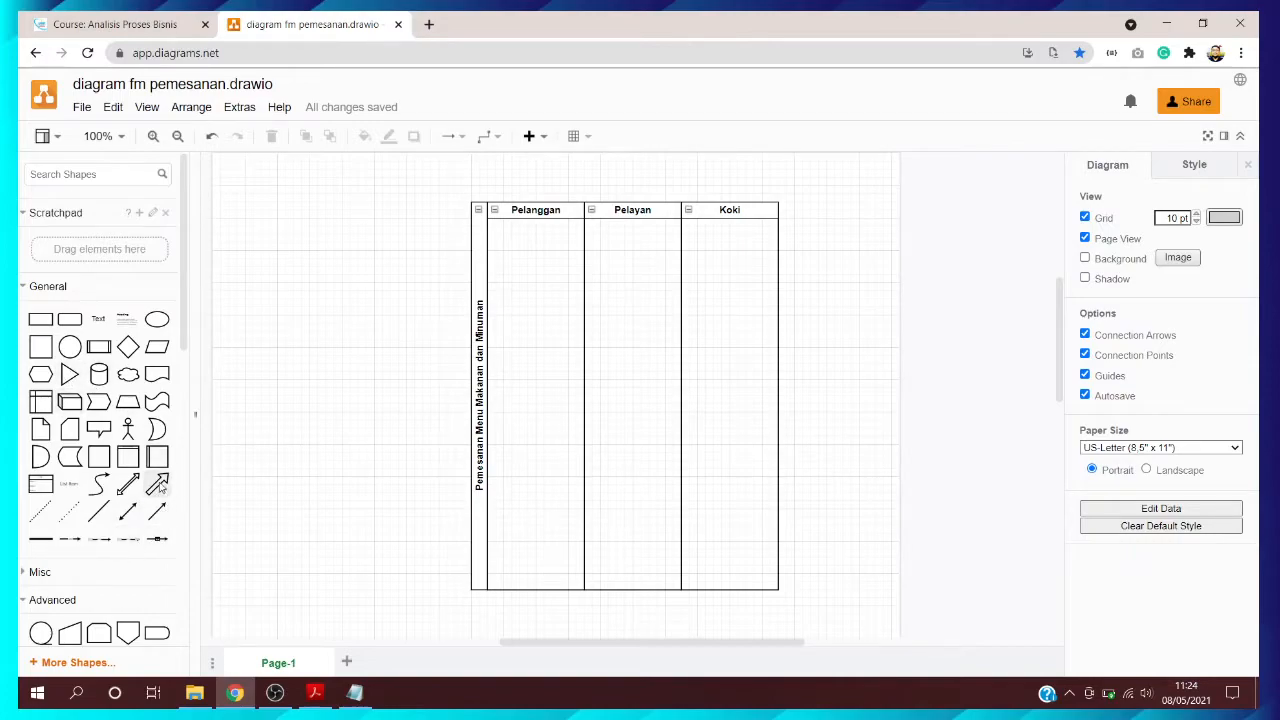
left_click(69, 318)
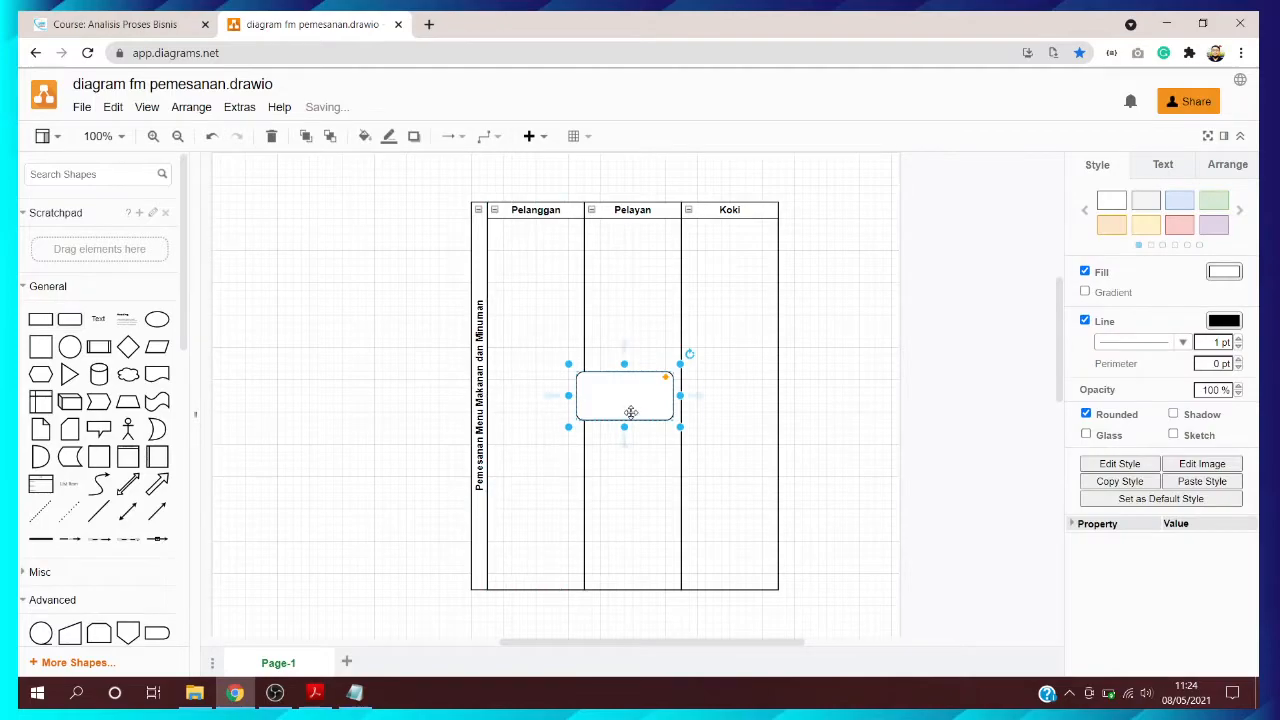
key("ctrl+z")
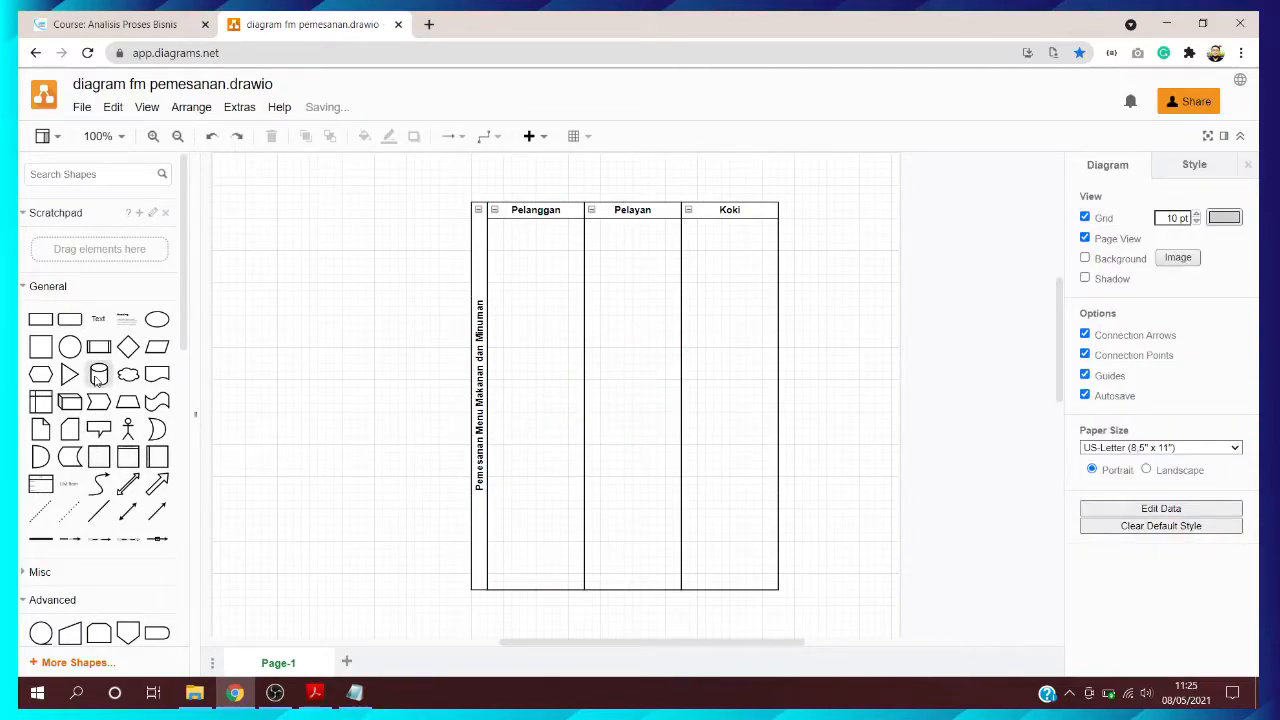
Browse the Advanced and Basic shape libraries for flowmap symbols, dismissing the system notifications
scroll(92, 383, "down", 5)
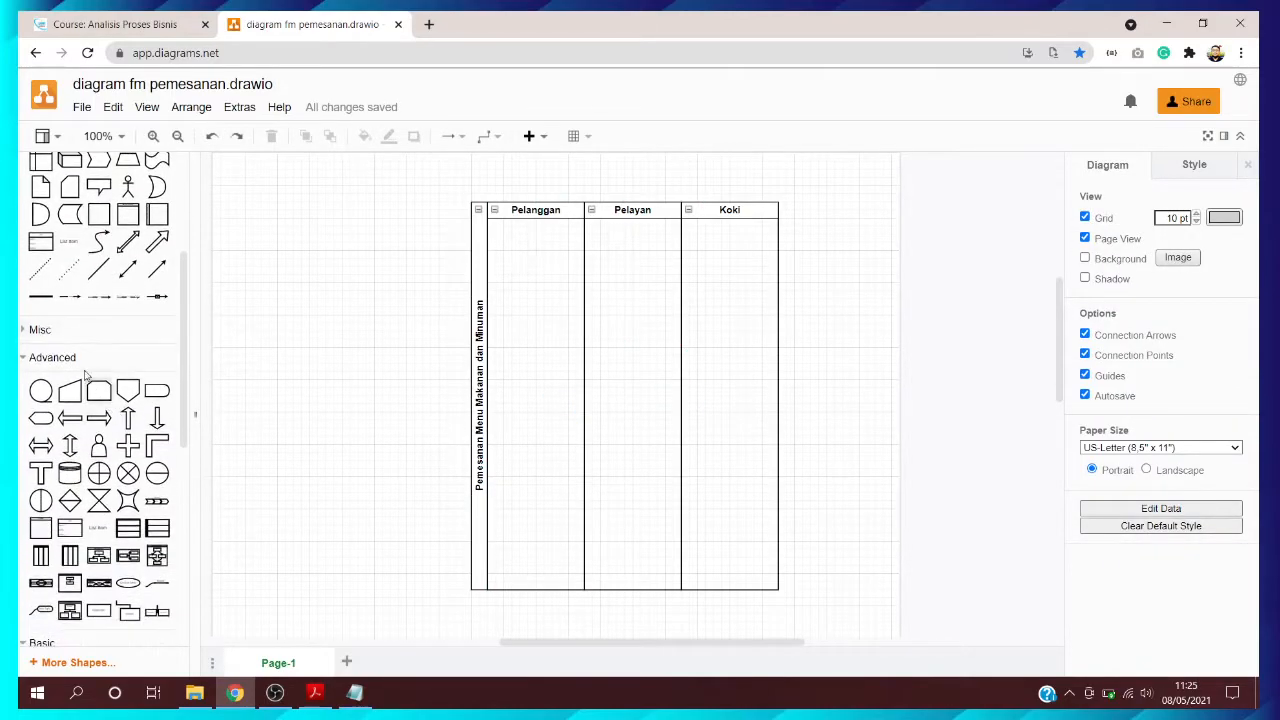
scroll(138, 370, "down", 3)
scroll(138, 370, "down", 6)
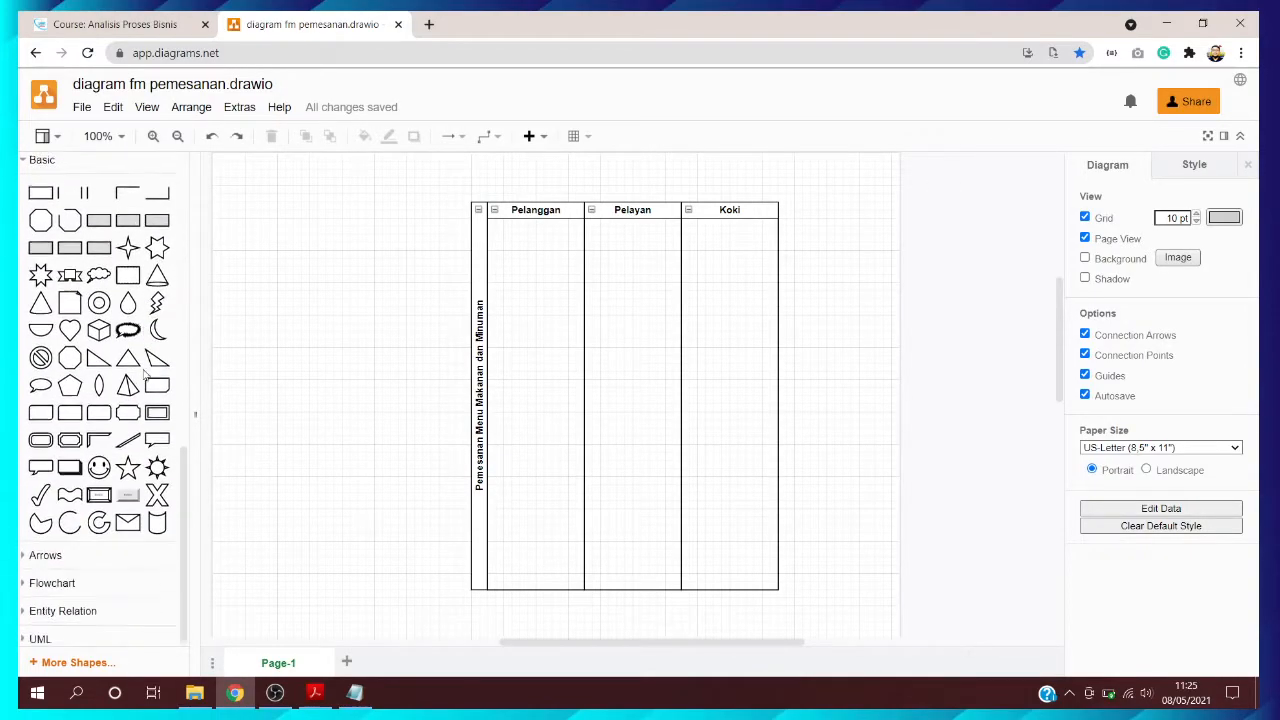
scroll(111, 546, "up", 4)
scroll(111, 546, "up", 5)
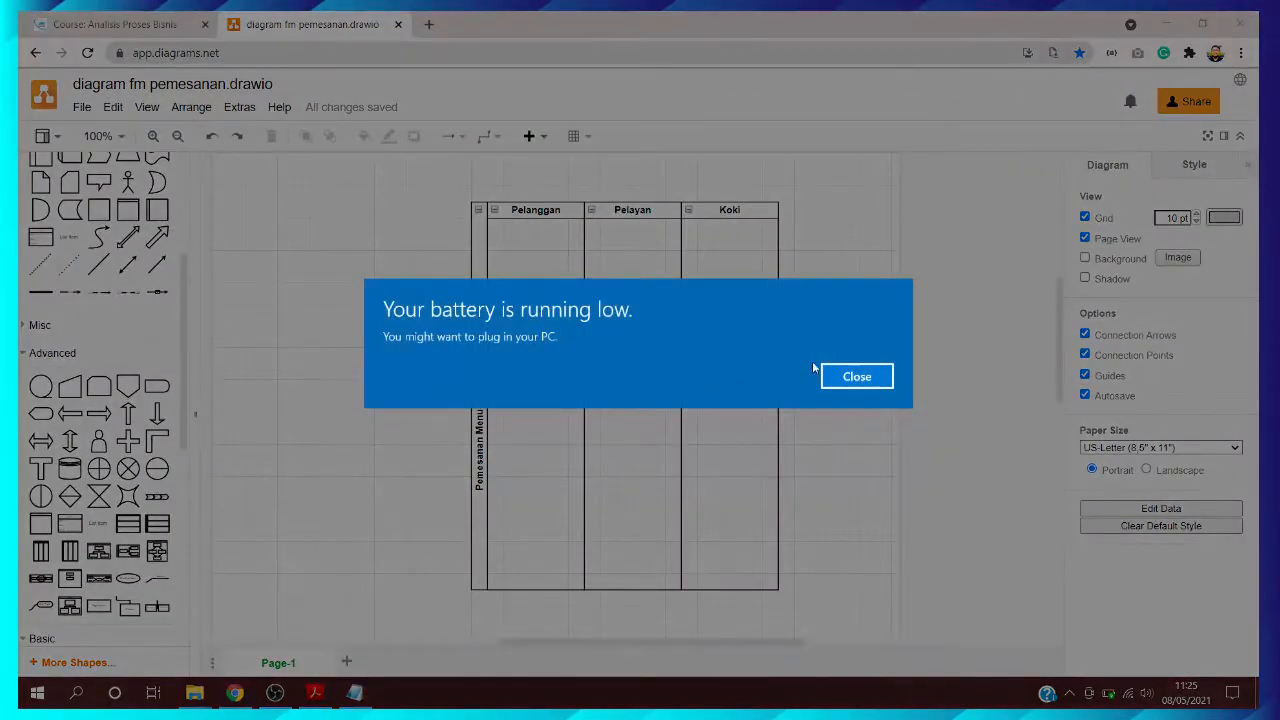
left_click(857, 376)
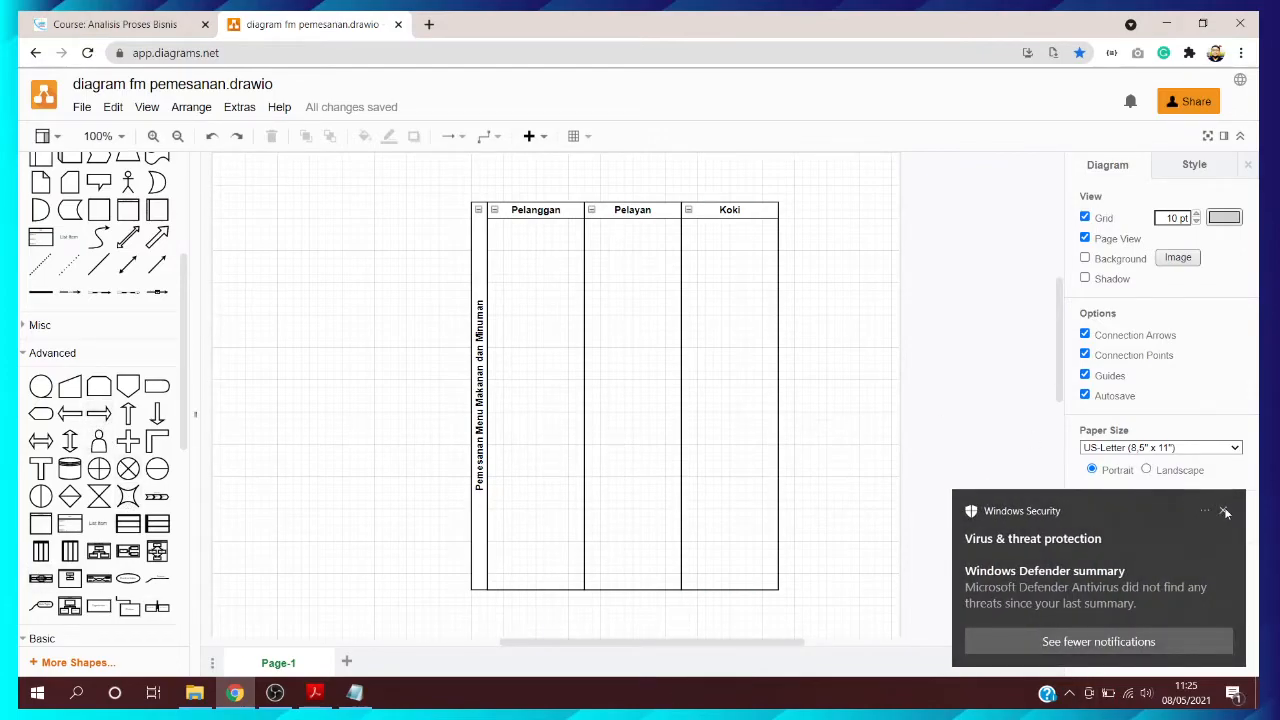
left_click(1225, 512)
scroll(105, 470, "down", 1)
scroll(105, 470, "down", 3)
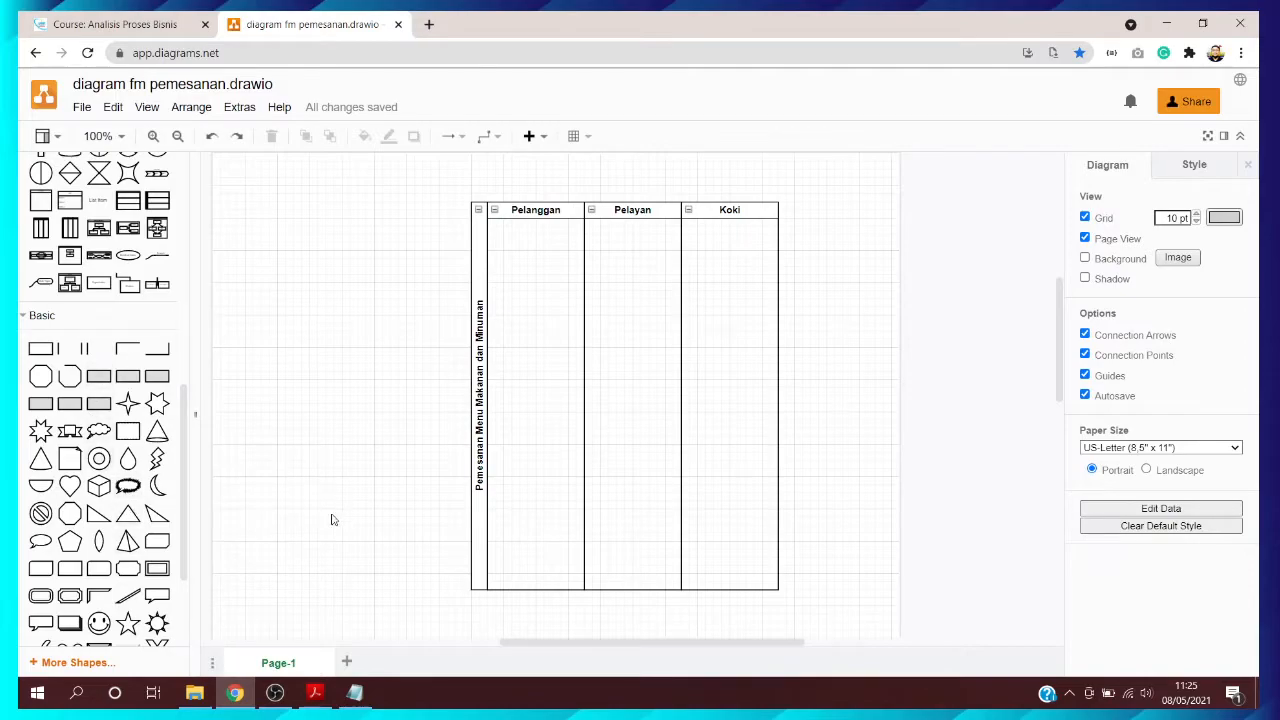
scroll(80, 345, "up", 2)
scroll(110, 420, "down", 4)
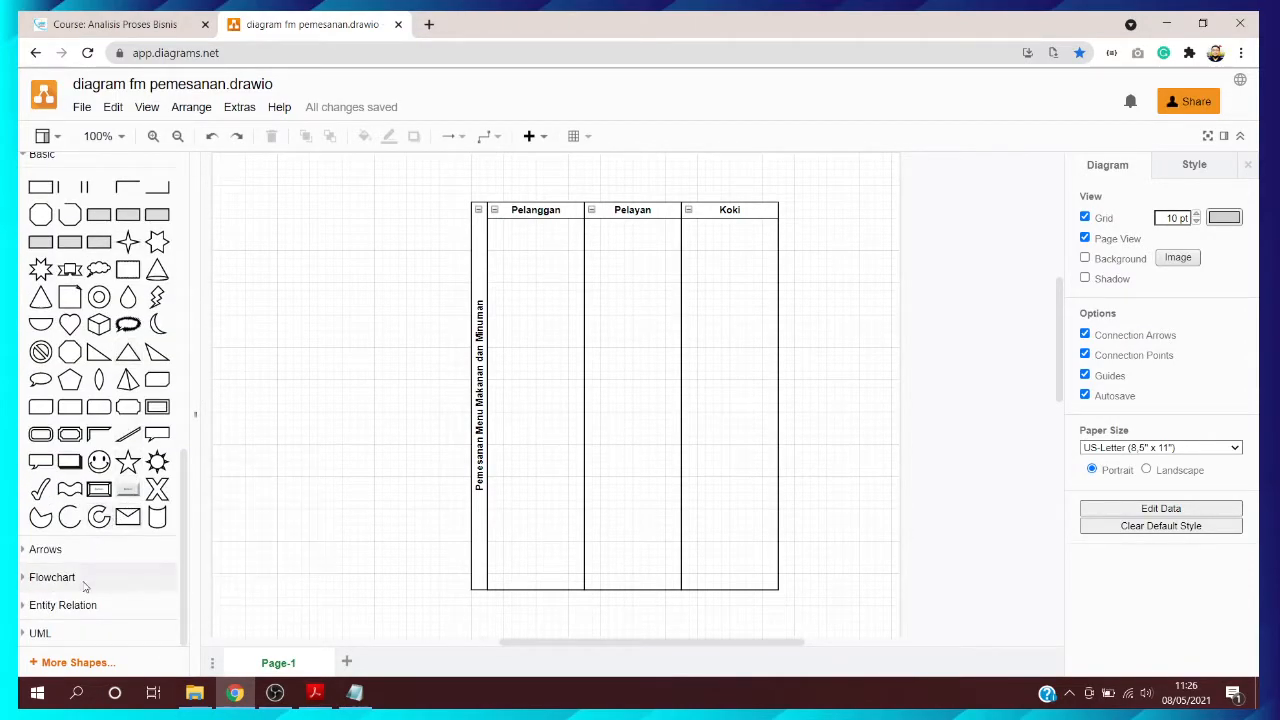
Expand the Flowchart shape library and examine its symbols
left_click(70, 552)
left_click(40, 553)
left_click(80, 577)
scroll(150, 590, "down", 4)
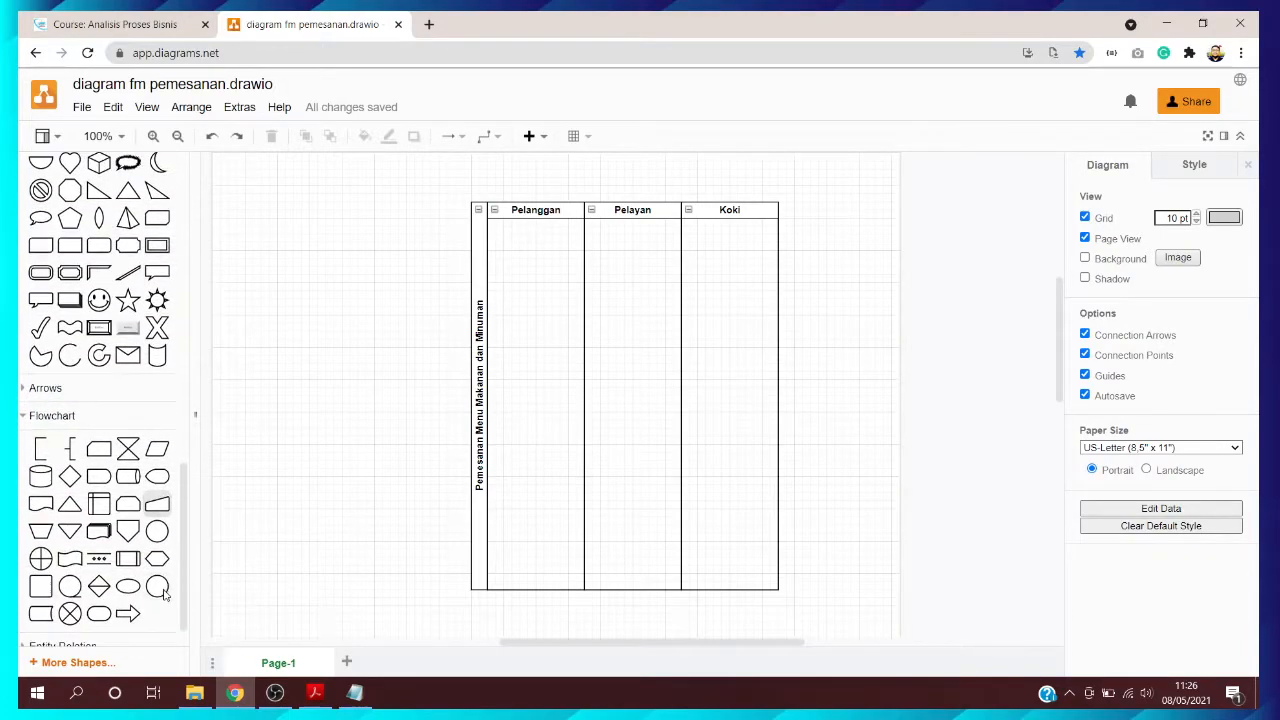
scroll(163, 601, "down", 1)
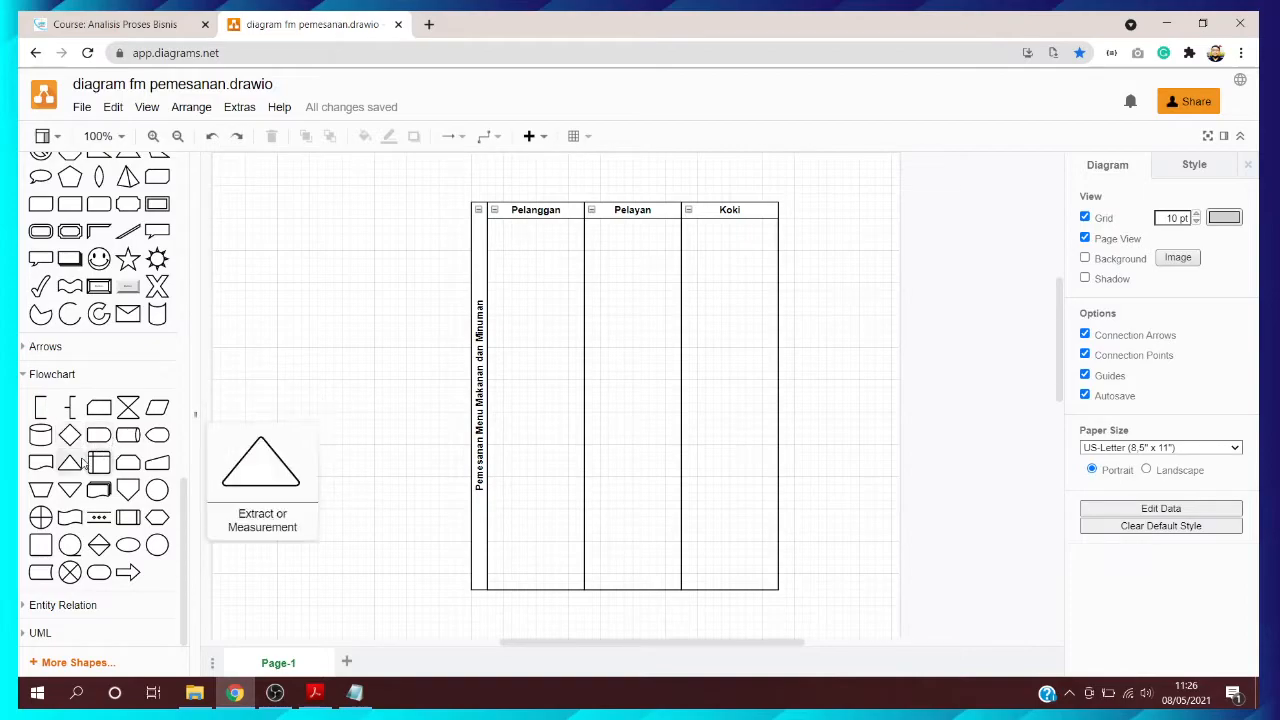
Look back through the Advanced and General shape libraries for a suitable process symbol
scroll(25, 580, "up", 3)
scroll(25, 585, "up", 5)
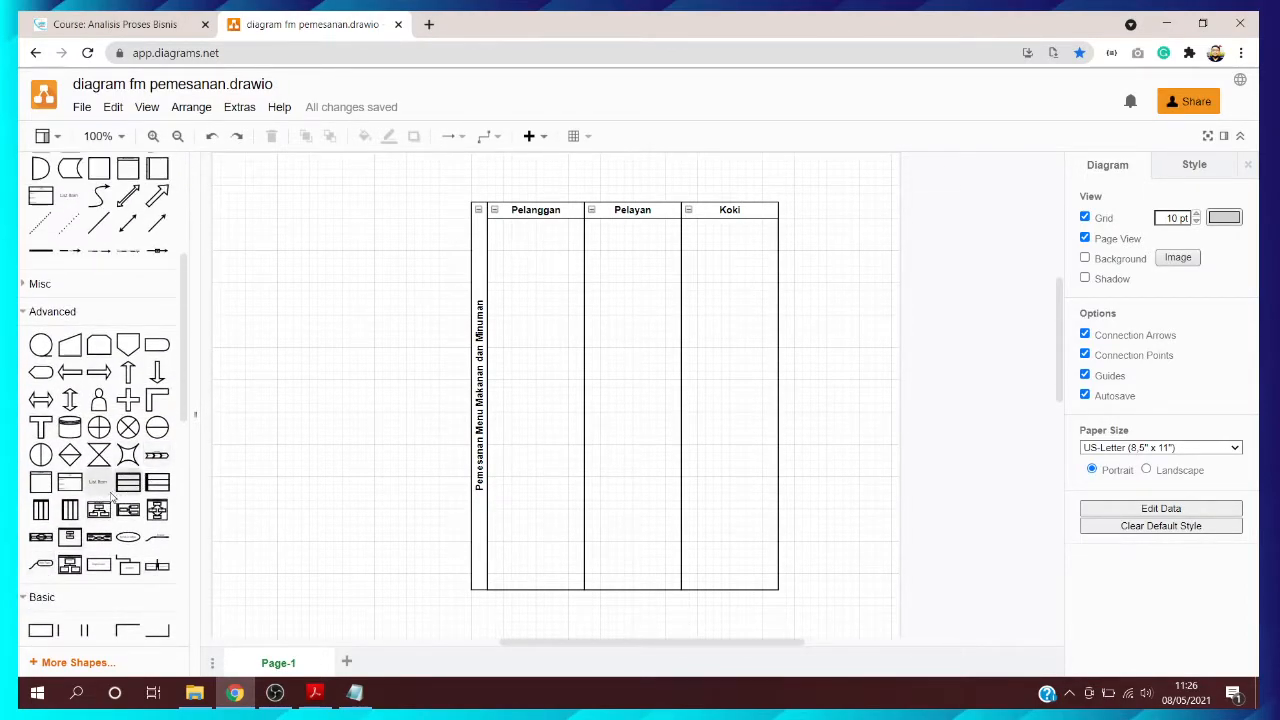
scroll(96, 510, "up", 2)
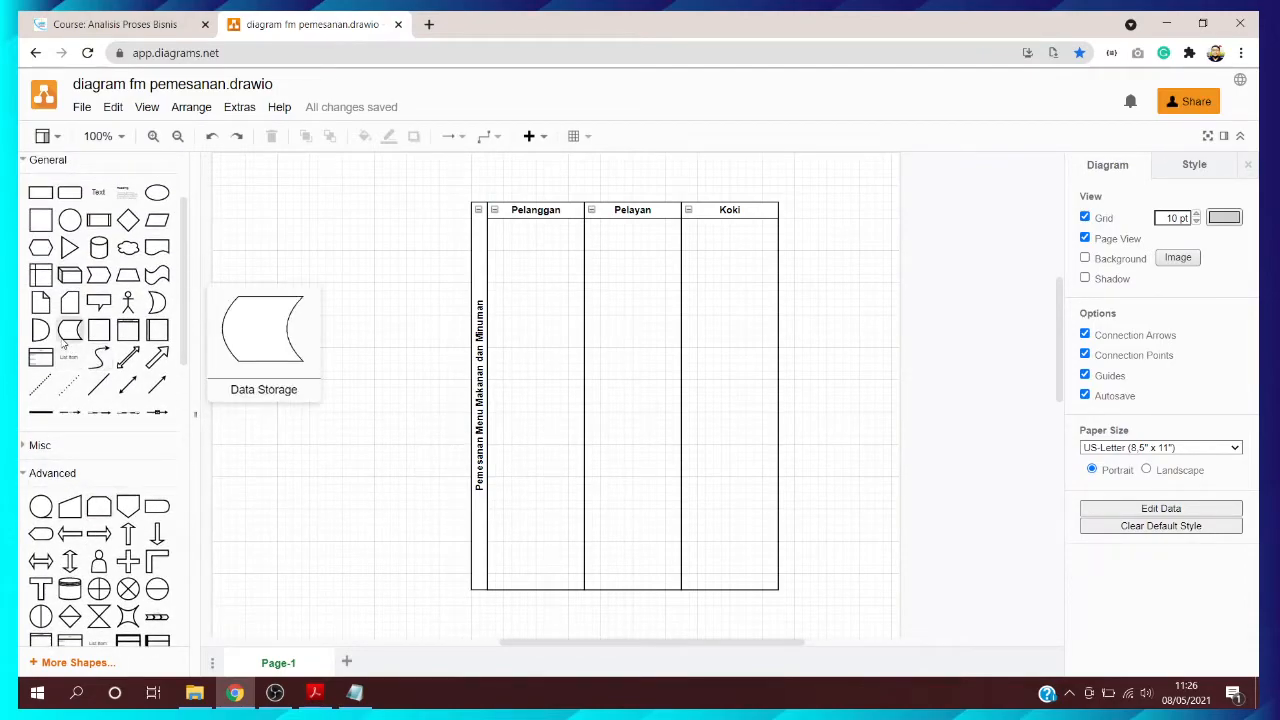
scroll(62, 343, "up", 1)
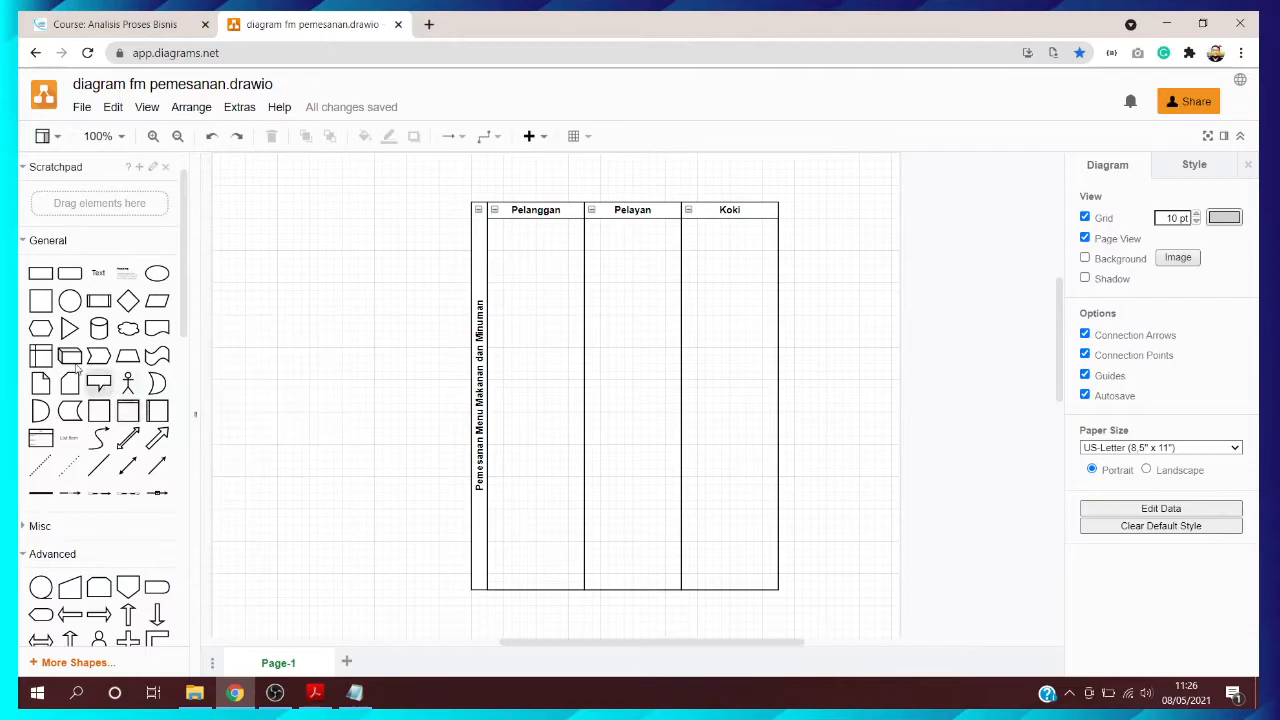
scroll(184, 334, "down", 1)
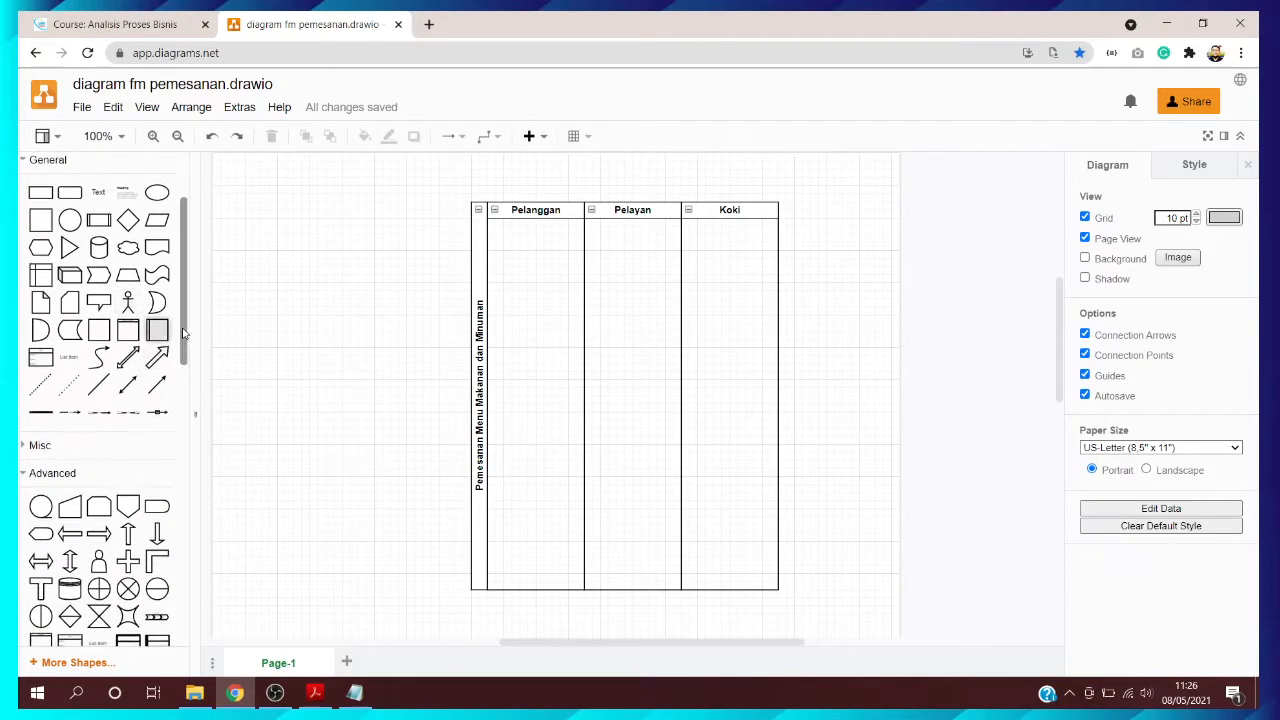
scroll(158, 370, "up", 2)
scroll(150, 545, "down", 1)
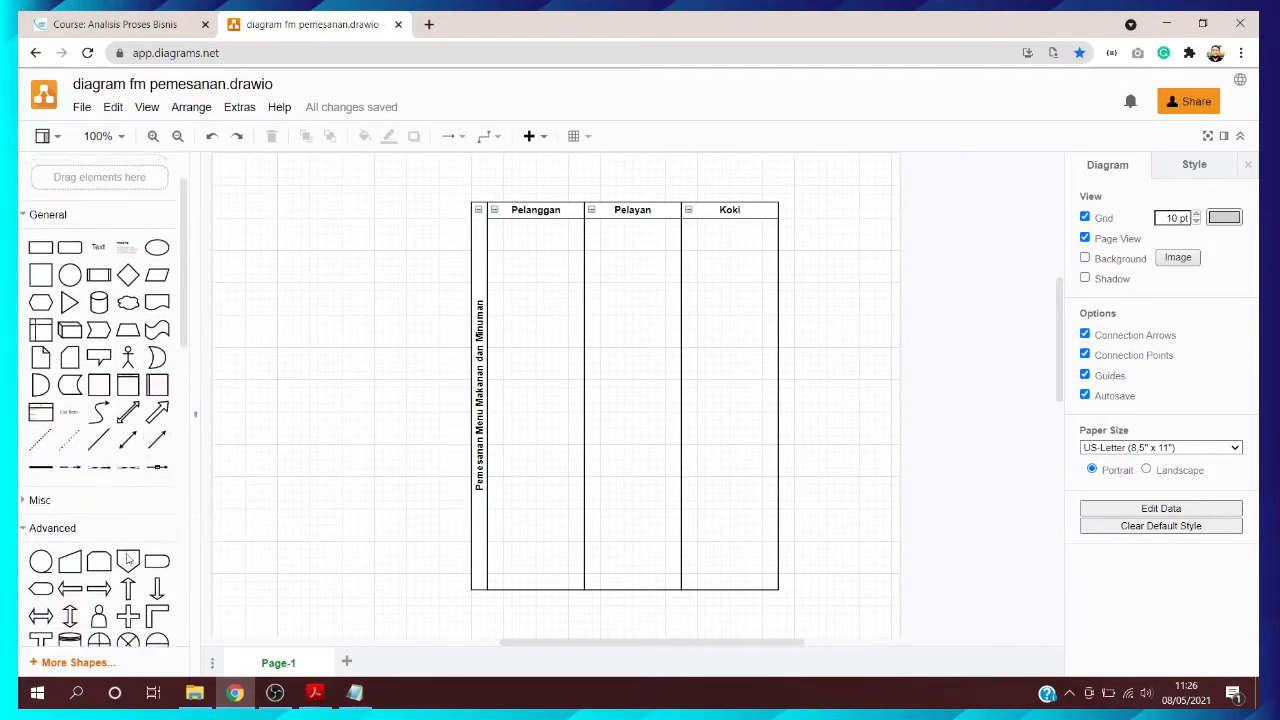
scroll(140, 512, "down", 2)
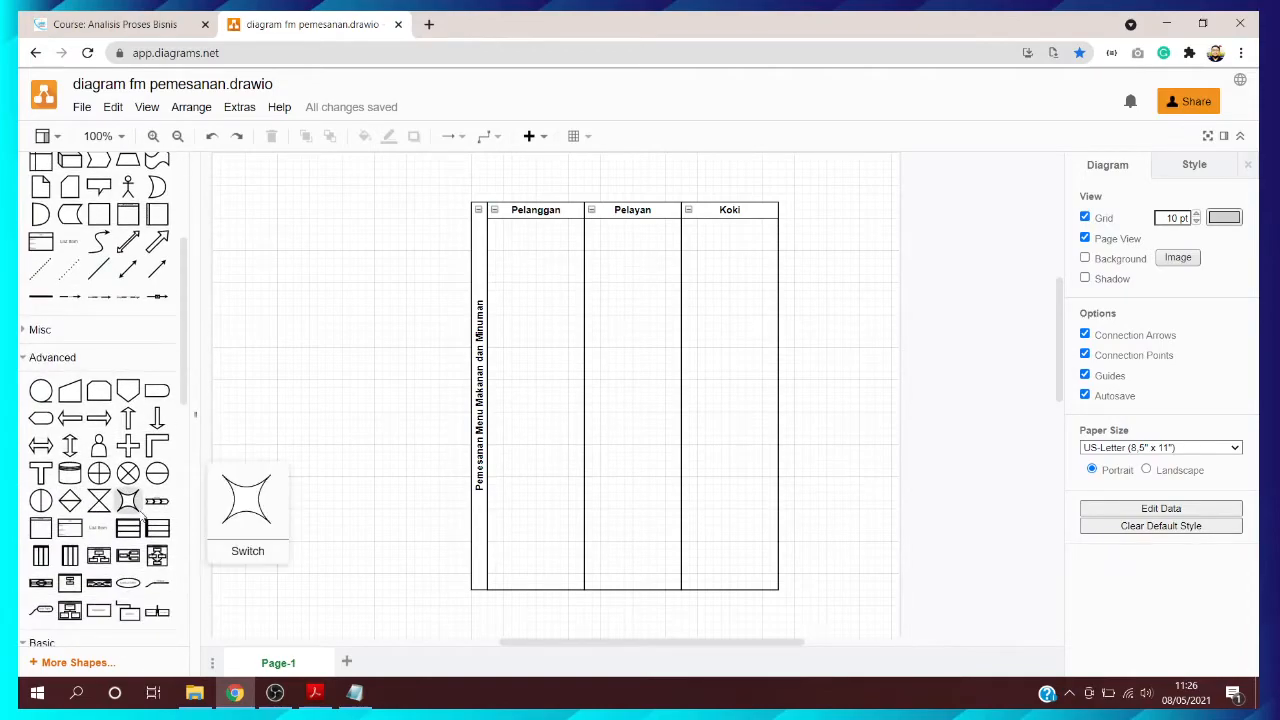
scroll(143, 516, "up", 3)
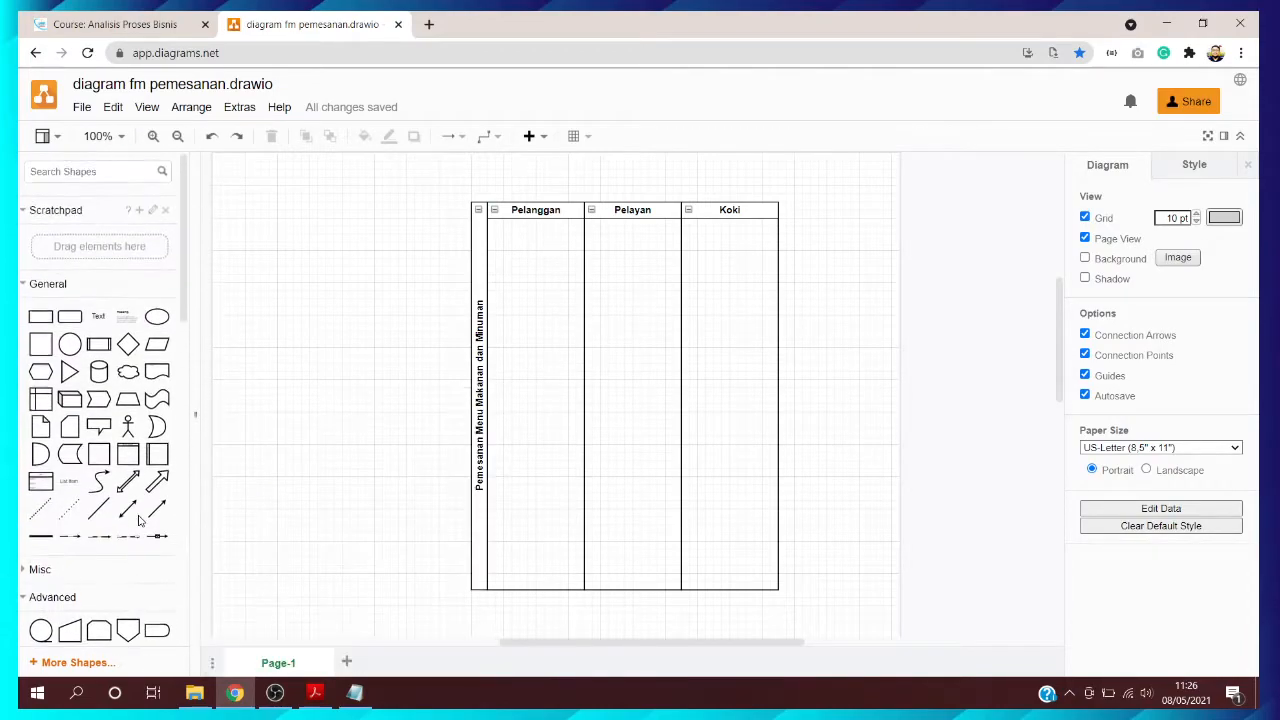
Try adding a rounded rectangle and a circle to the drawing, deleting each shape
left_click(76, 322)
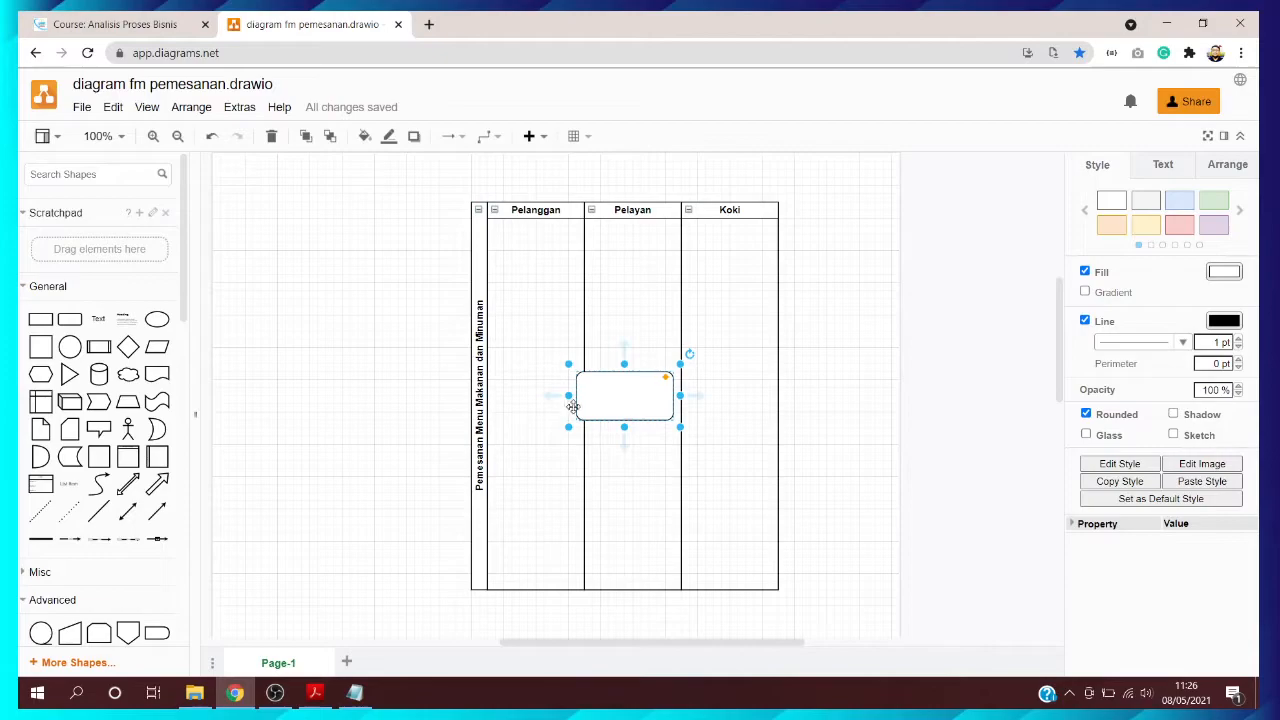
key("Delete")
left_click(69, 346)
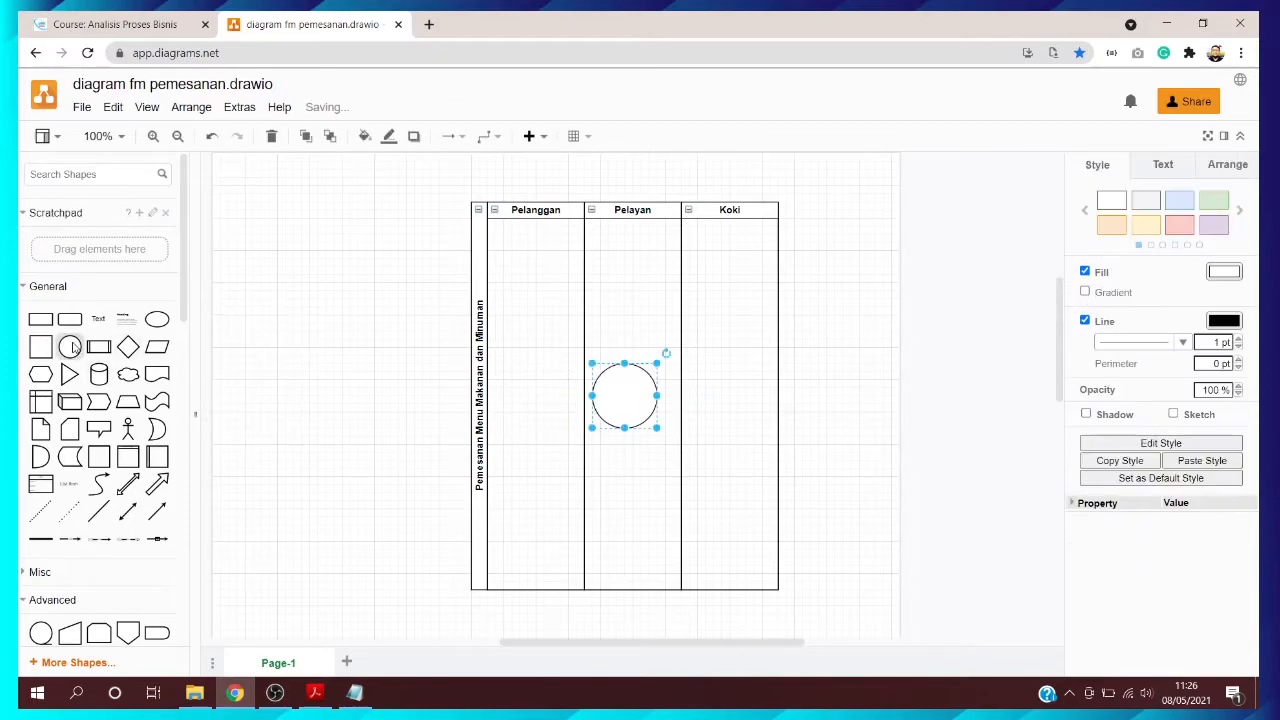
key("Delete")
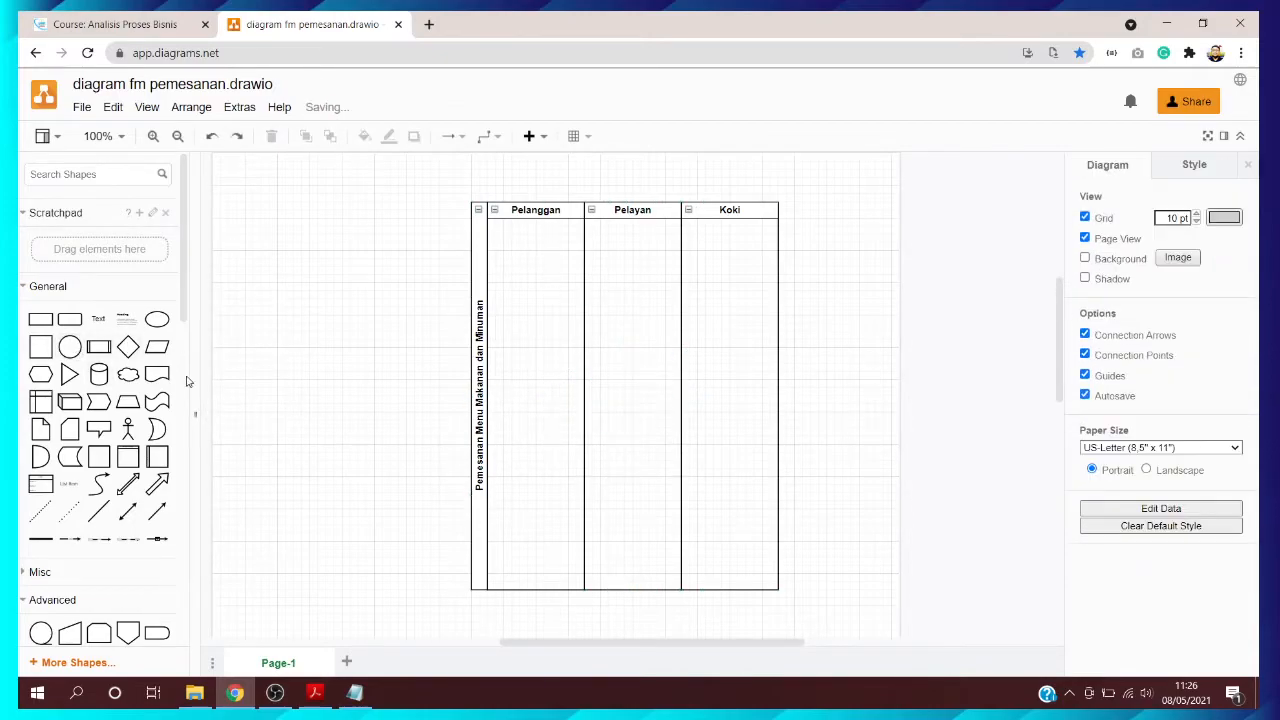
Try placing a rounded rectangle in the upper part of the Pelanggan lane, and delete it after checking the PDF procedure
left_click(72, 320)
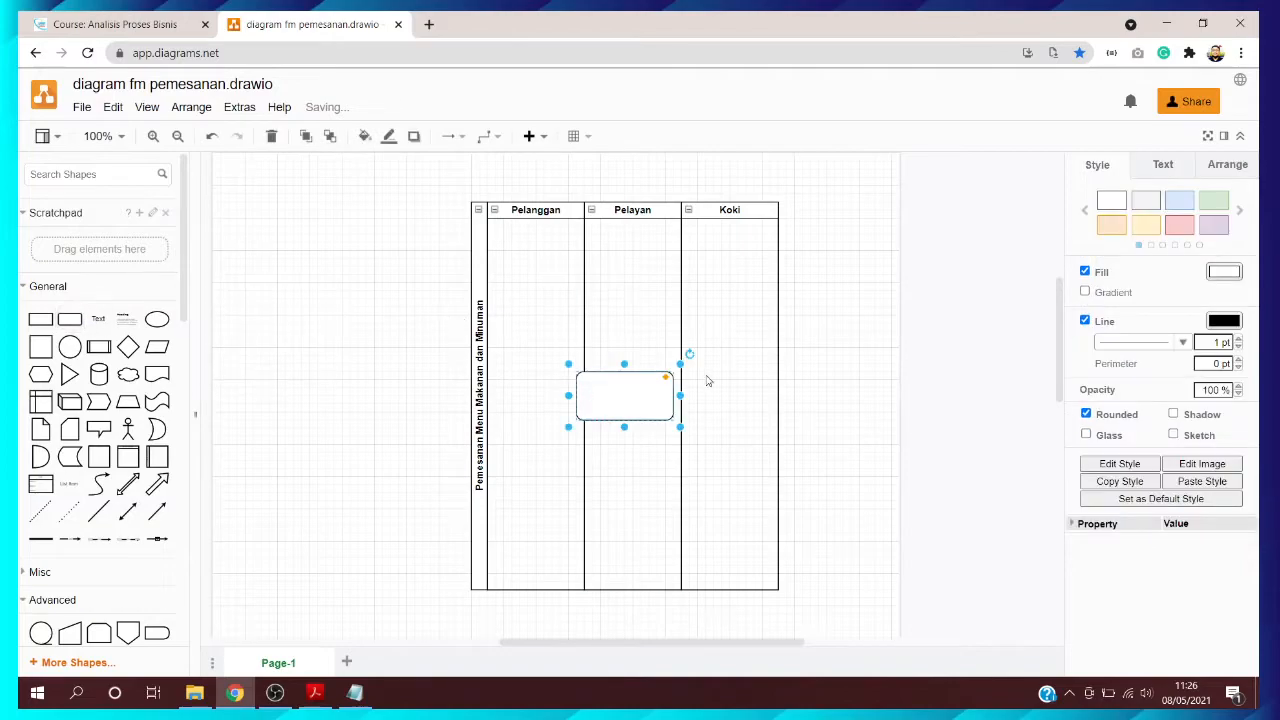
left_click_drag(650, 390, 541, 281)
left_click_drag(553, 259, 560, 251)
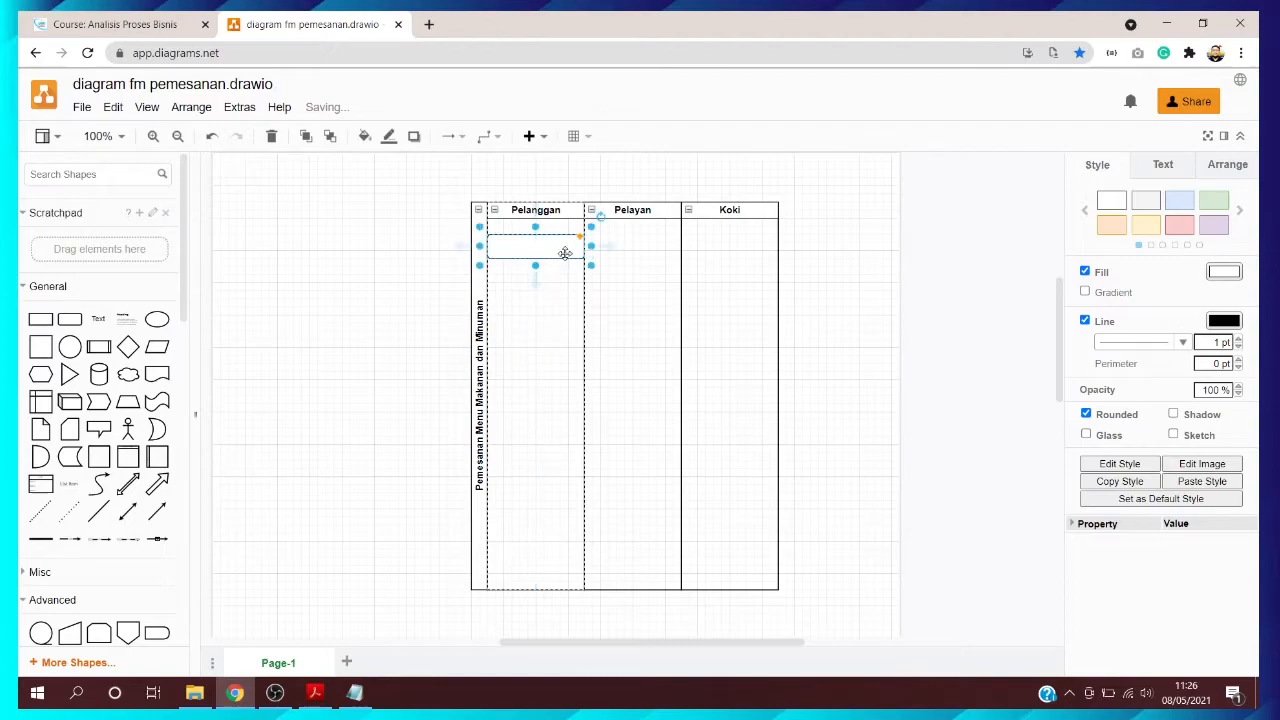
left_click(320, 700)
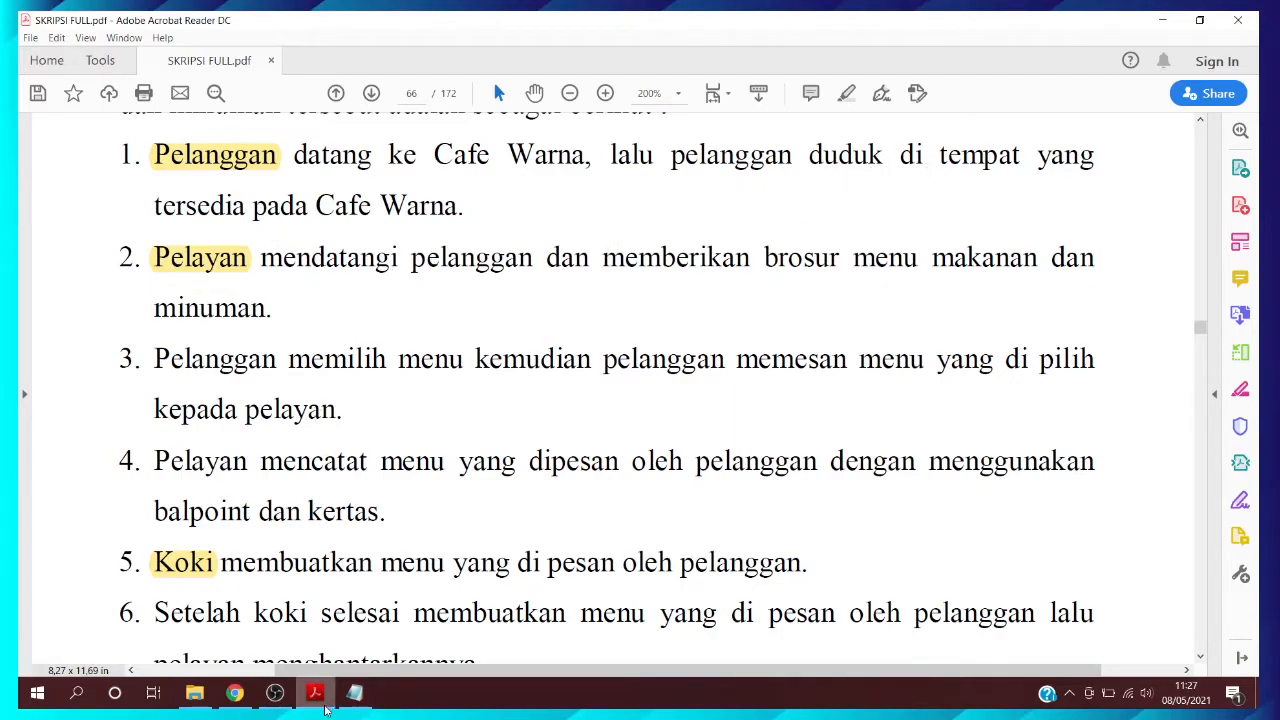
left_click(316, 693)
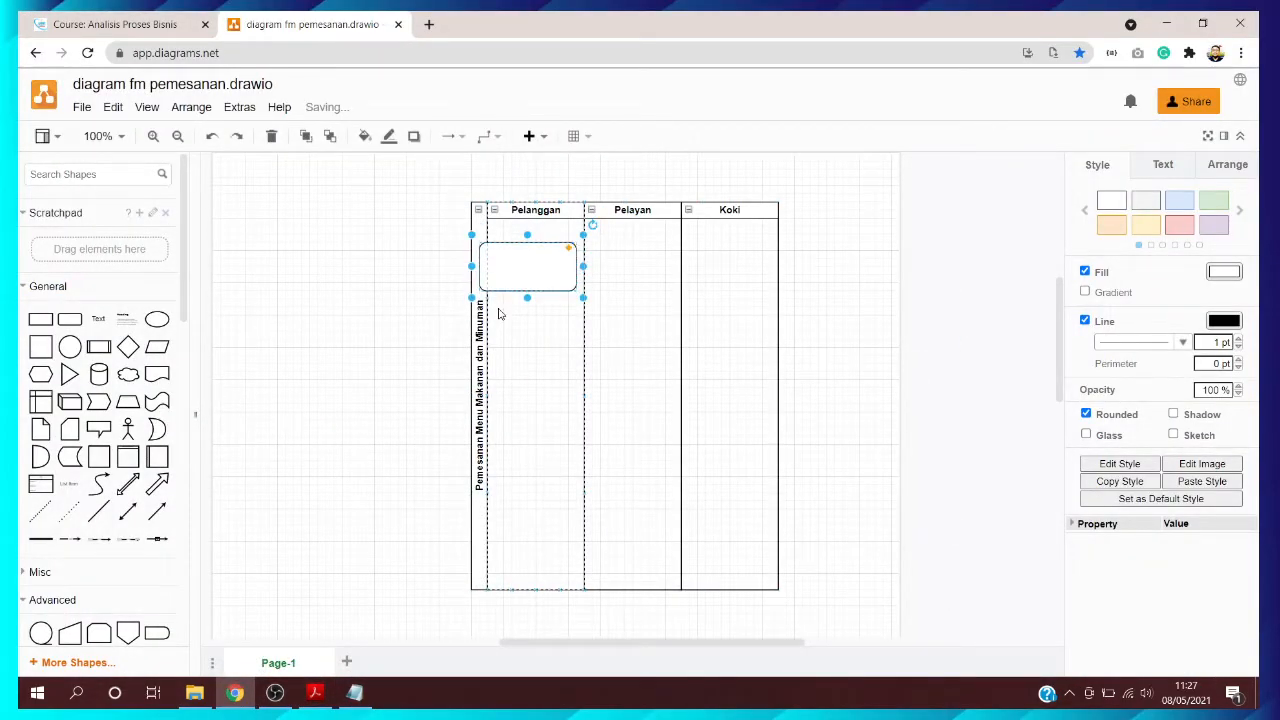
key("Delete")
Place a plain rectangle near the top of the Pelanggan lane and shrink it to fit inside the lane's borders
left_click_drag(40, 318, 494, 248)
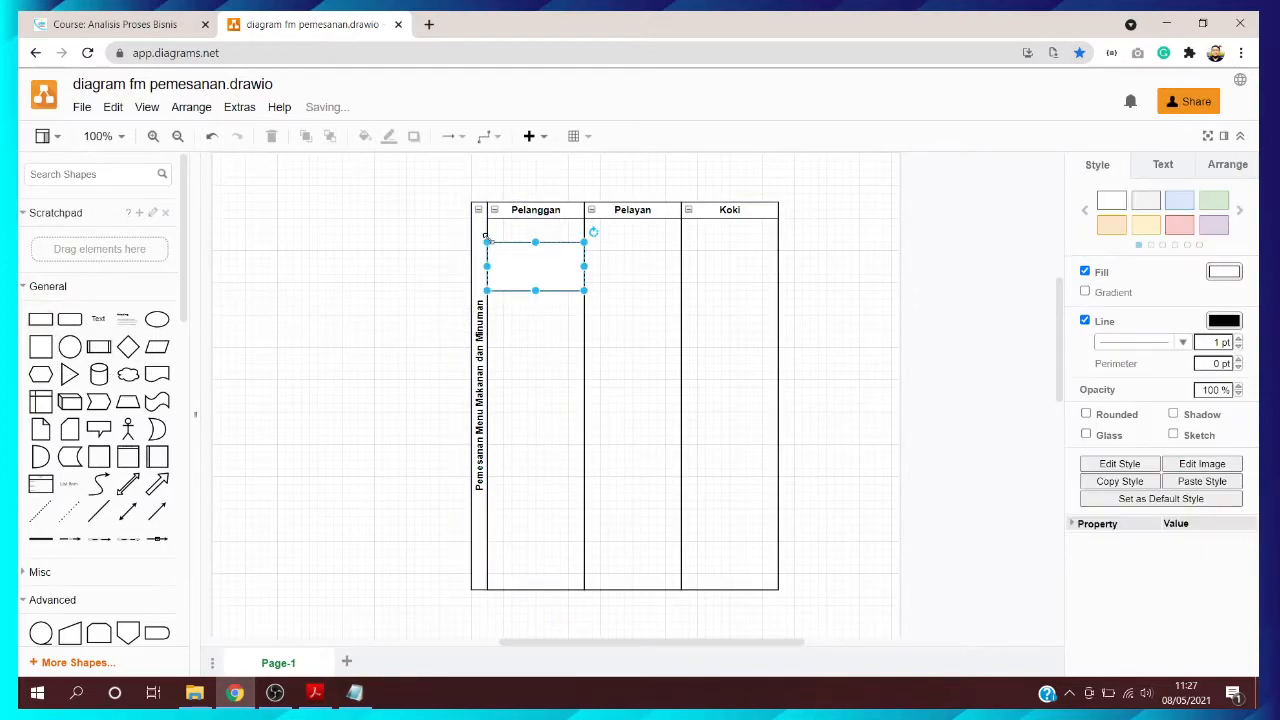
left_click_drag(588, 294, 542, 266)
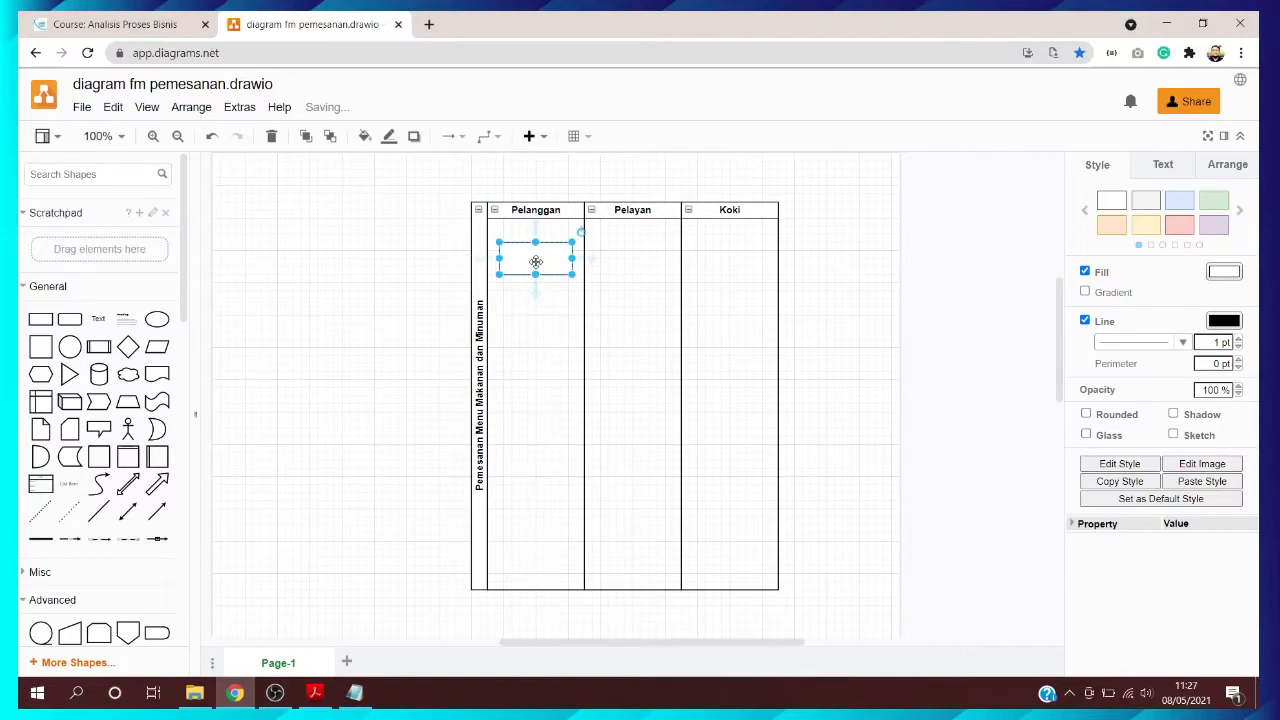
Label the rectangle in the Pelanggan lane "Pelanggan Menempati Meja yang disediakan"
double_click(539, 258)
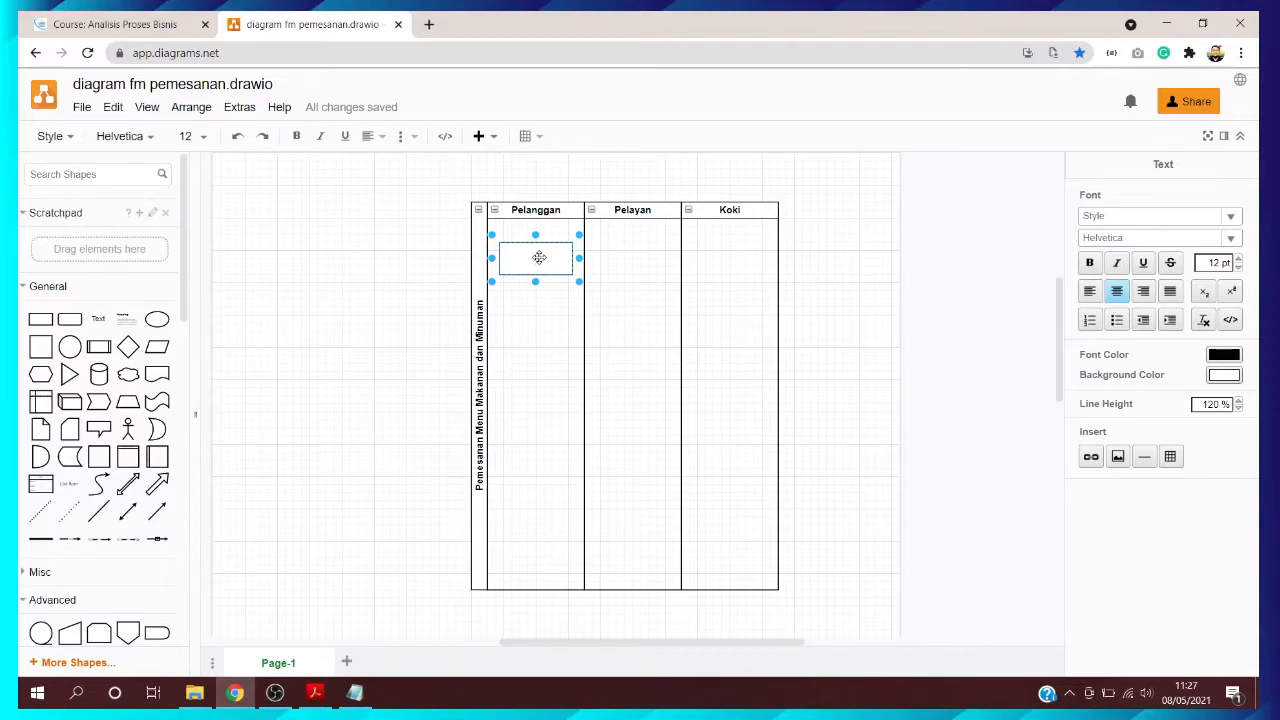
type("Pelanggan Dduduk")
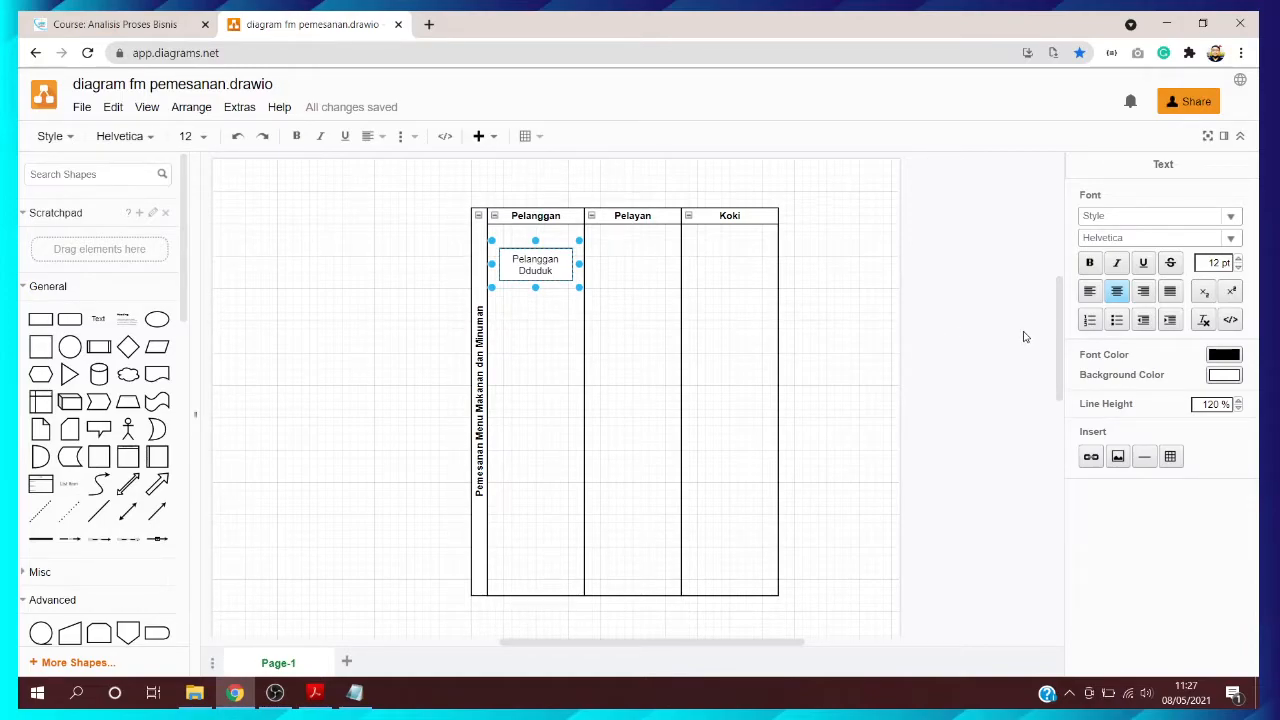
type("Sesuai")
key("BackSpace")
key("BackSpace")
key("BackSpace")
key("BackSpace")
key("BackSpace")
key("BackSpace")
key("BackSpace")
key("BackSpace")
key("BackSpace")
key("BackSpace")
key("BackSpace")
key("BackSpace")
key("BackSpace")
key("BackSpace")
type("Menempati")
type("Meja yan")
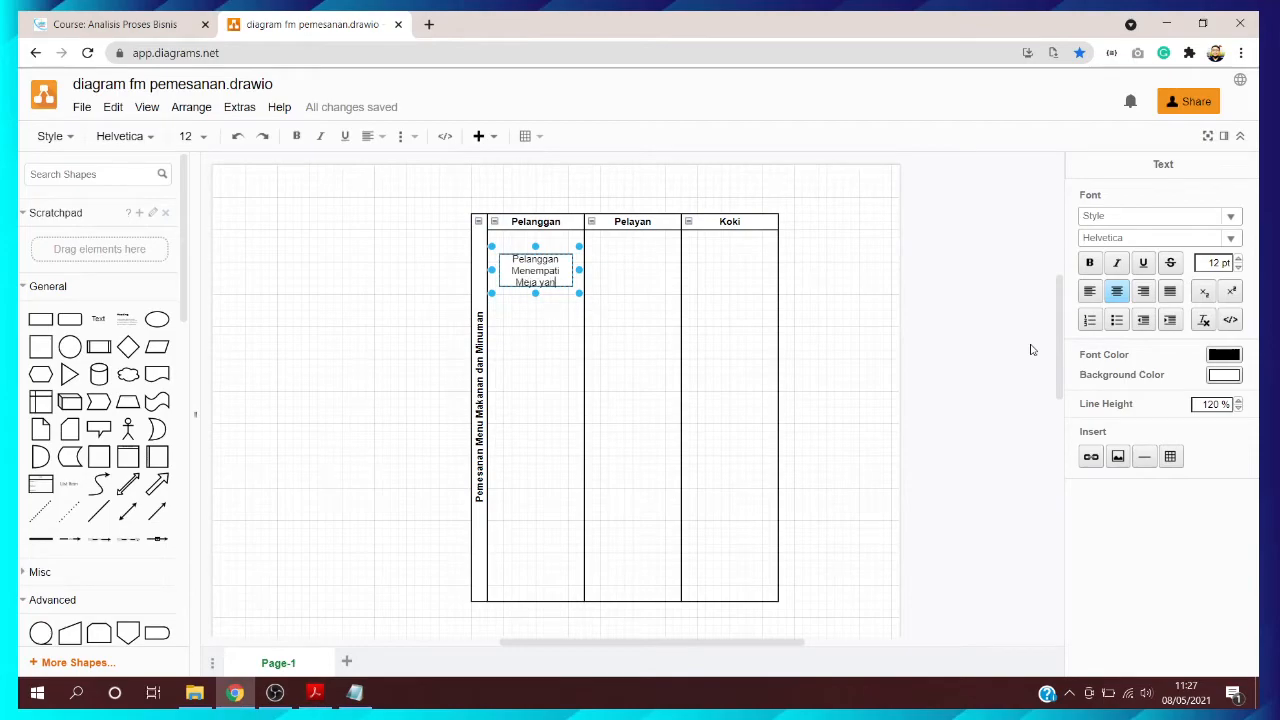
type("g disediakan")
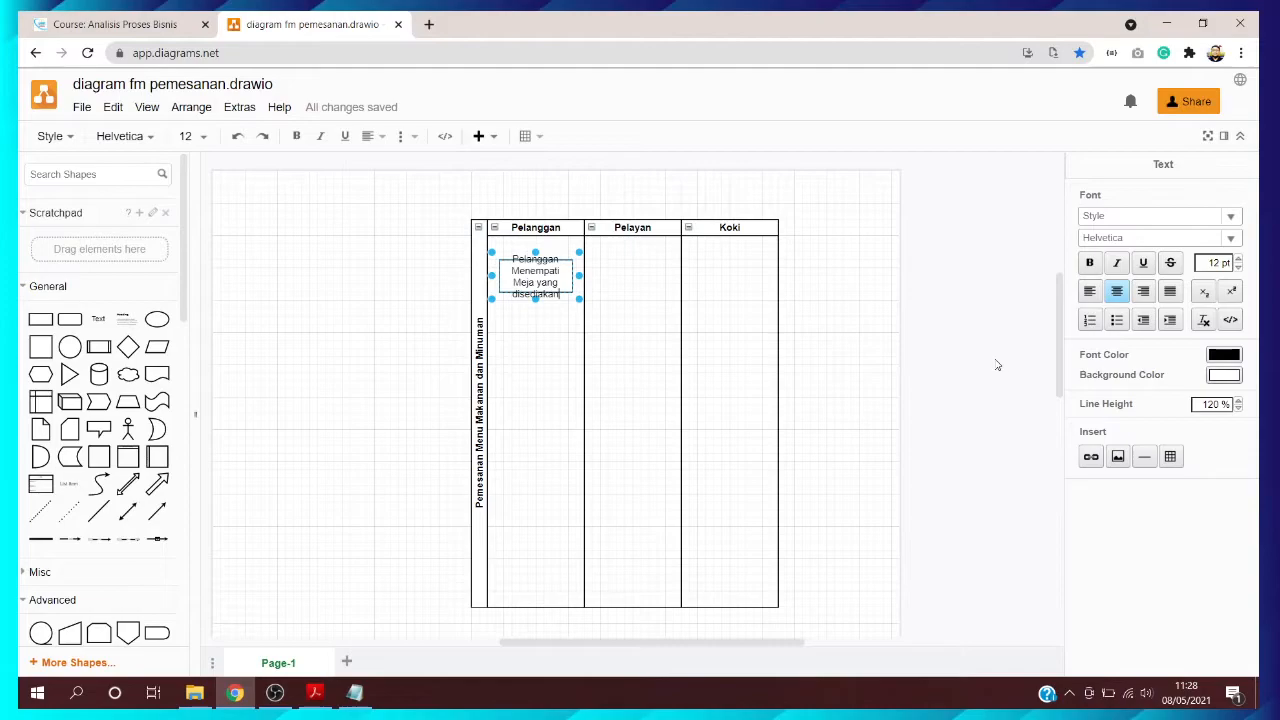
Enlarge the labelled rectangle in the Pelanggan lane slightly in width and height so its three-line text fits inside
left_click(856, 324)
left_click(551, 271)
left_click_drag(576, 275, 578, 275)
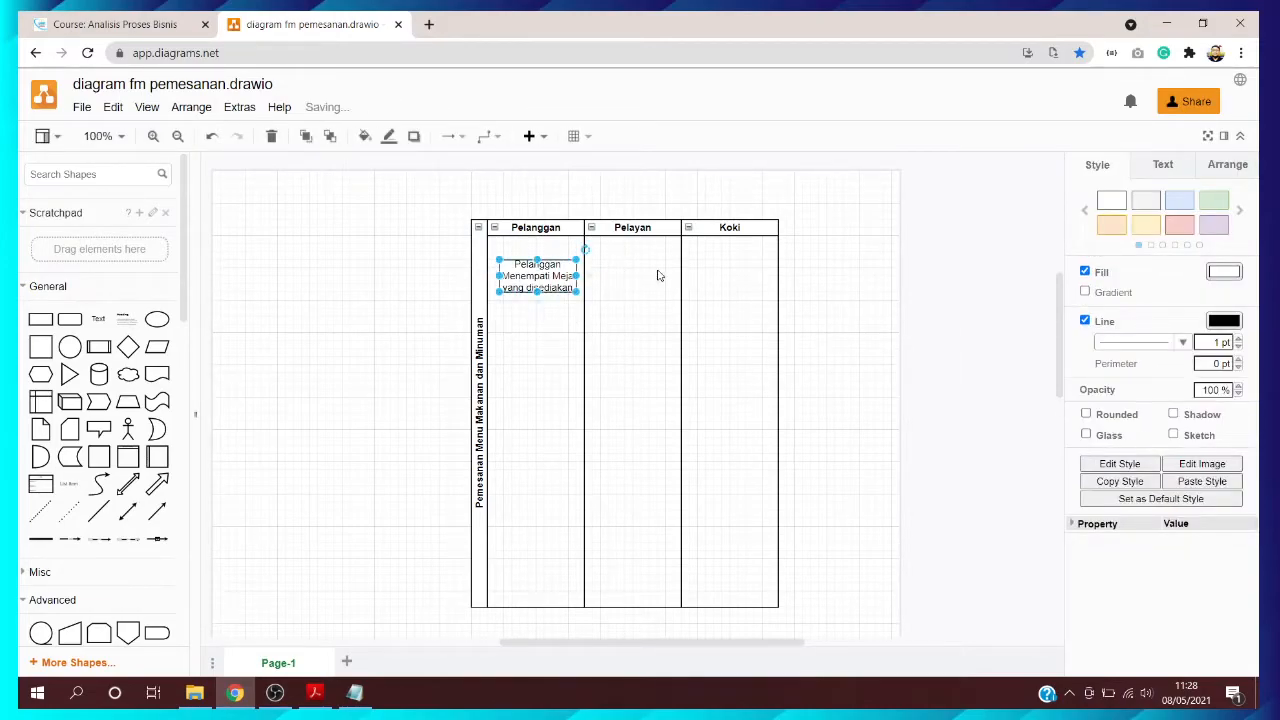
left_click(827, 292)
left_click(548, 276)
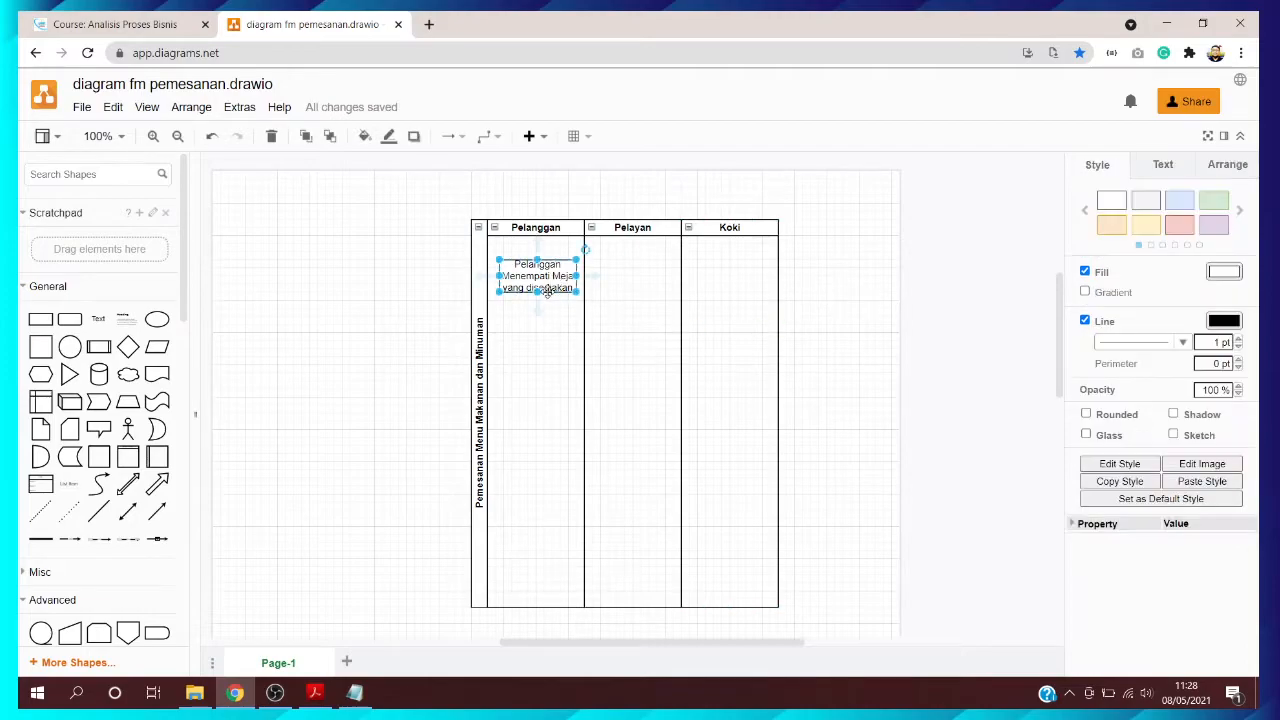
left_click_drag(534, 290, 536, 300)
left_click(906, 282)
Set the font size of the Pelanggan lane rectangle's label to 10 pt
left_click(543, 277)
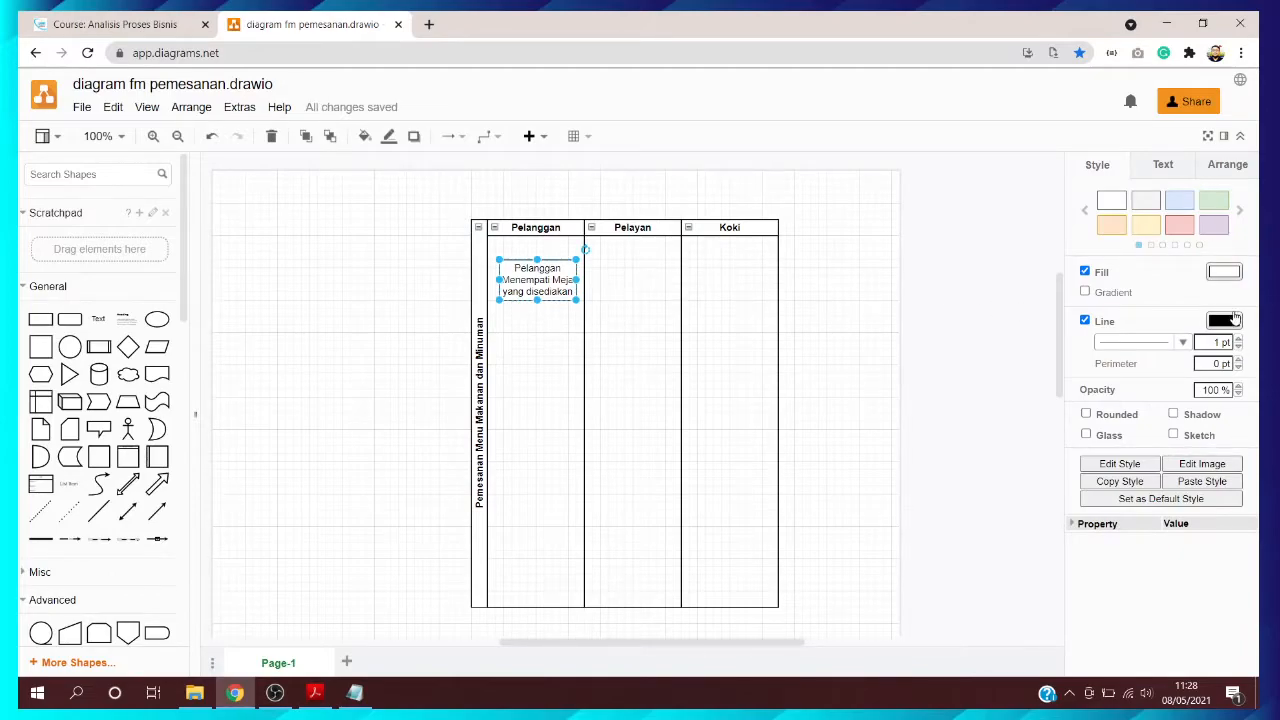
left_click(1168, 169)
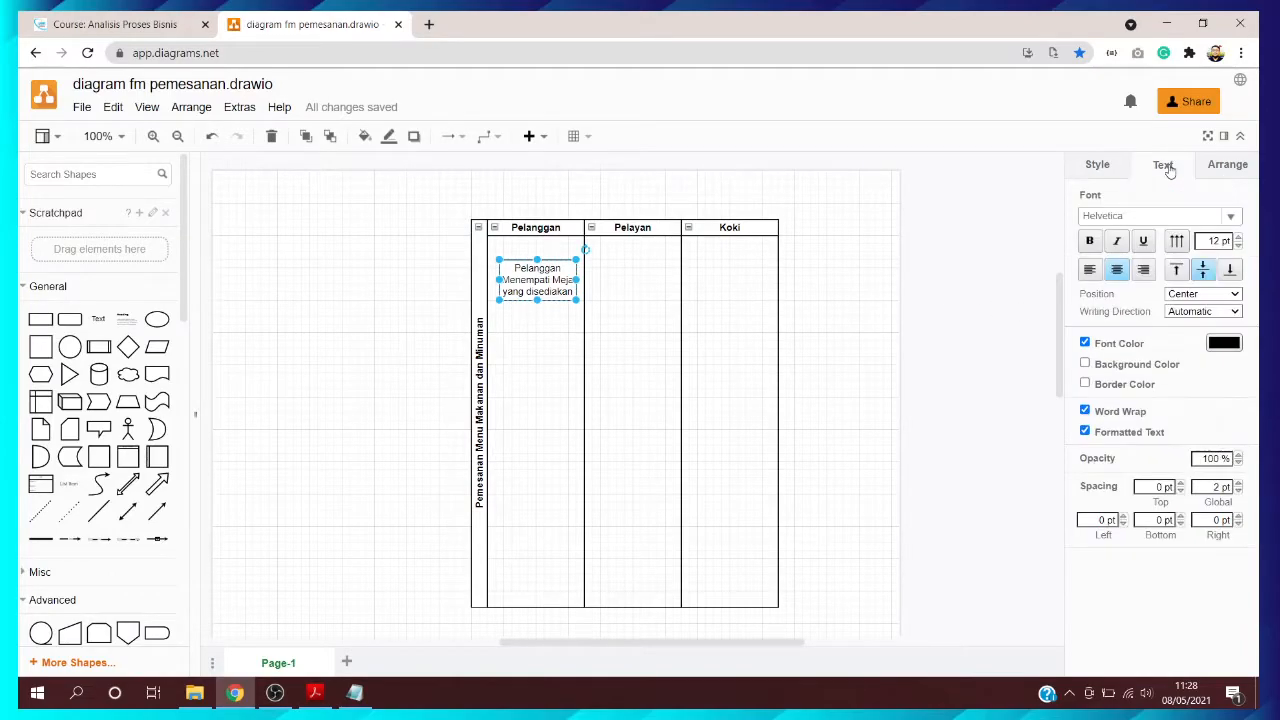
left_click(1239, 245)
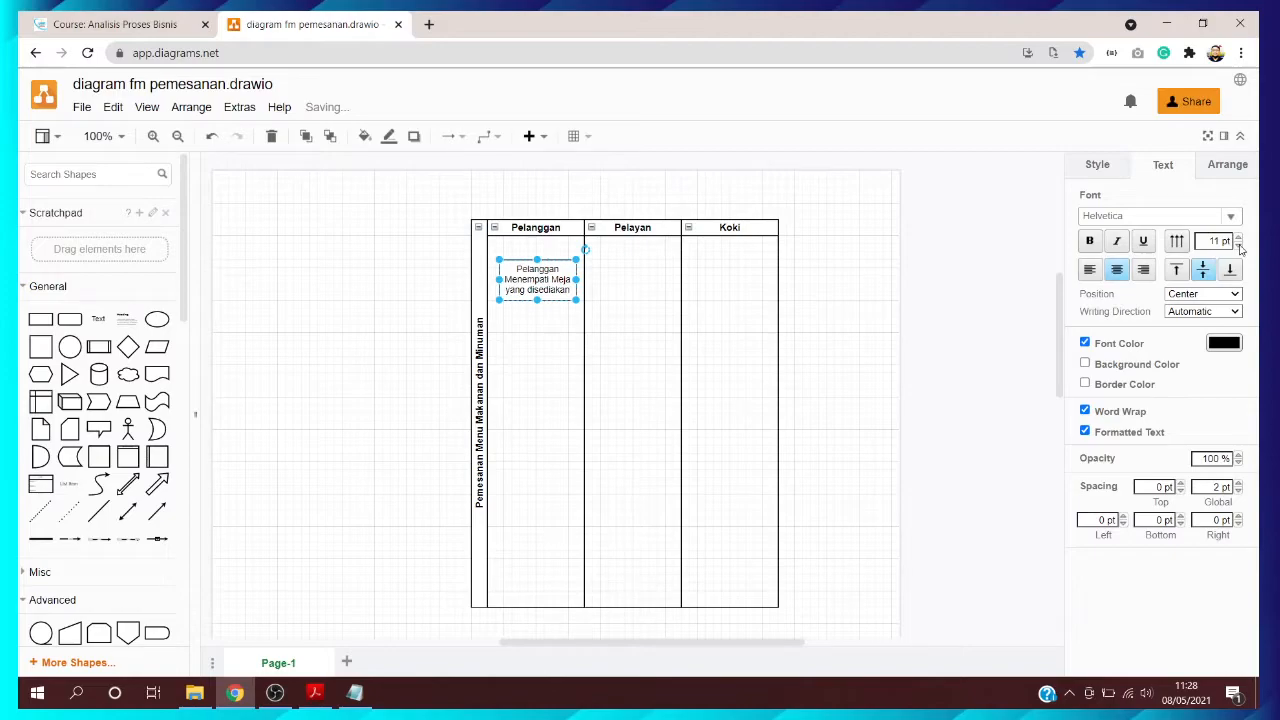
left_click(1239, 245)
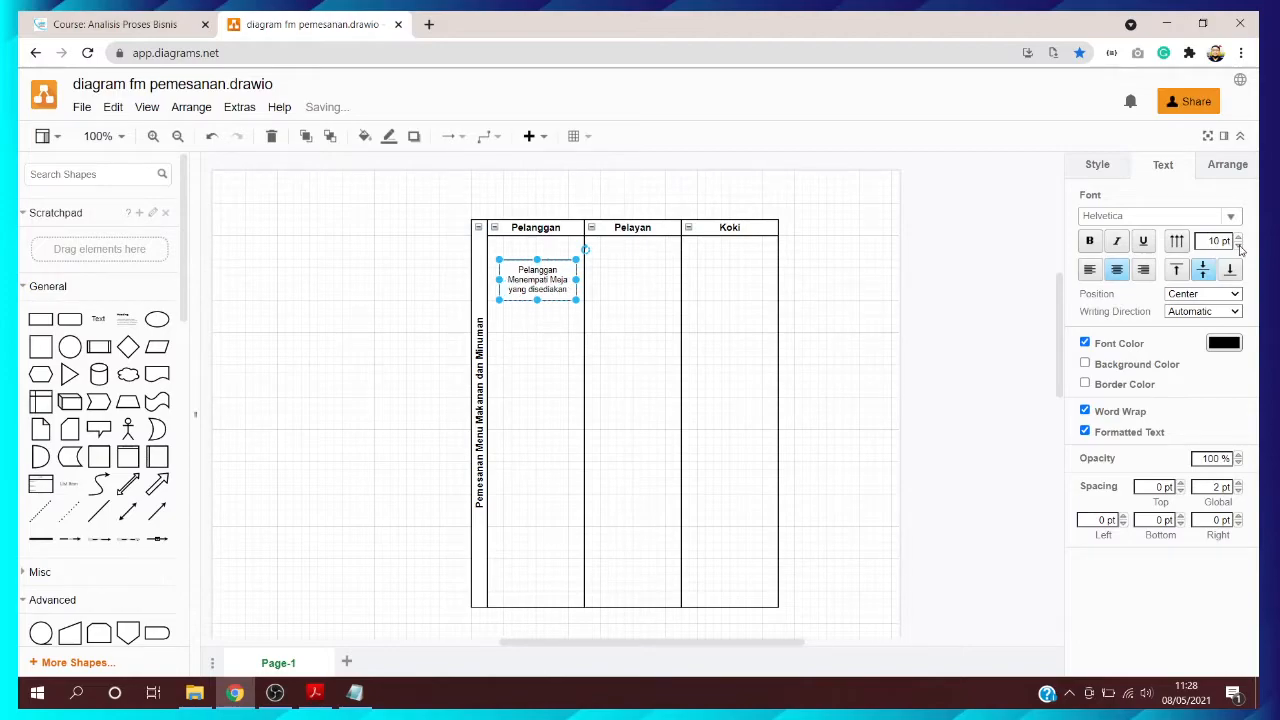
left_click(977, 283)
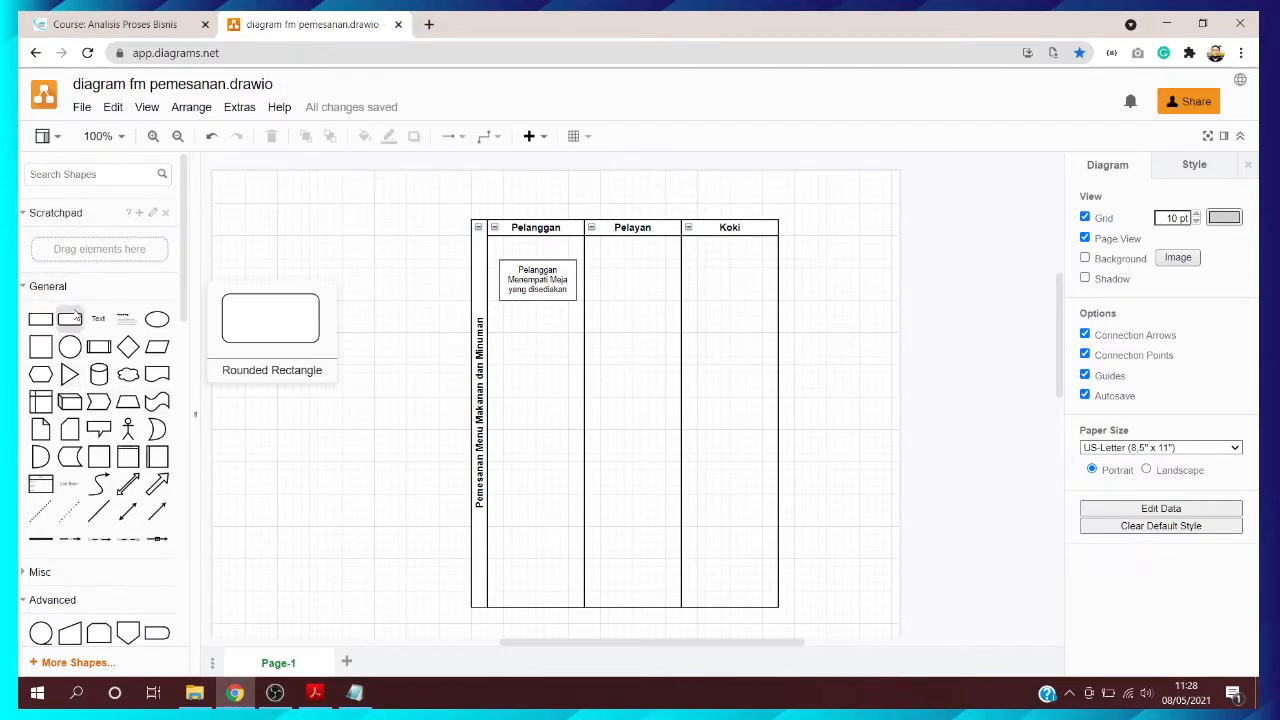
Duplicate the labelled rectangle and place the copy directly below the original in the Pelanggan lane
left_click(541, 281)
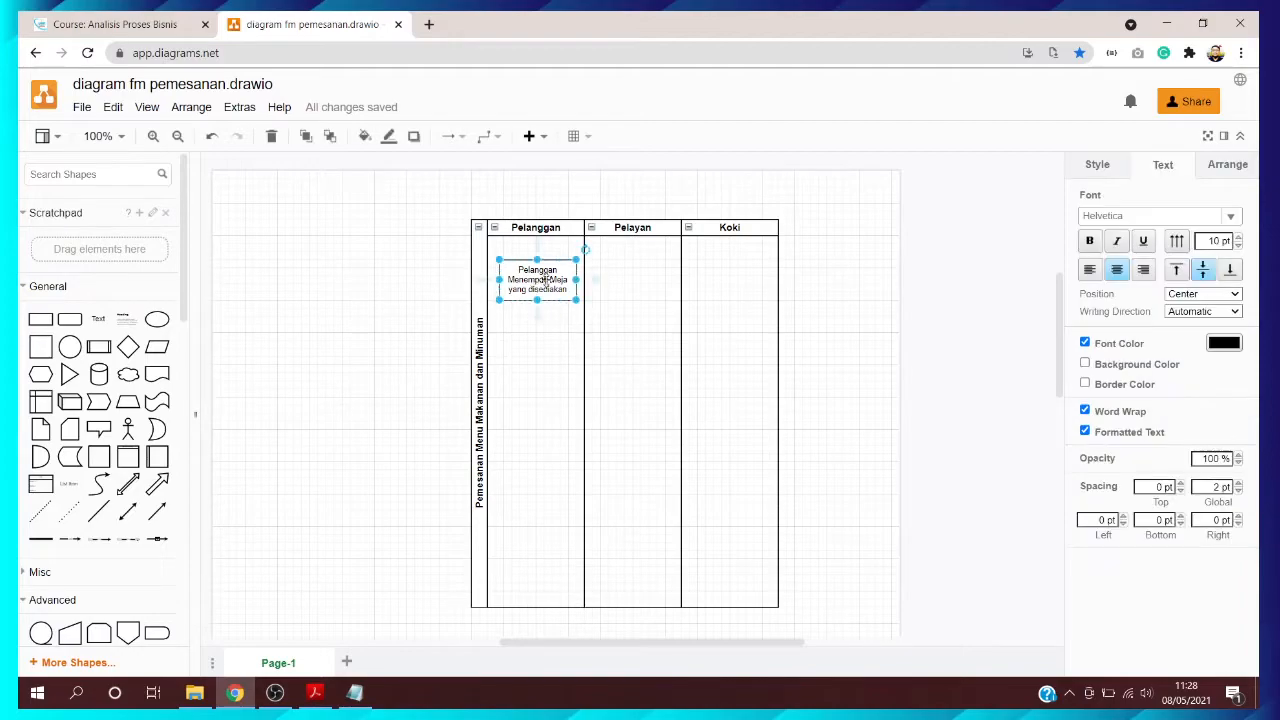
key("ctrl+d")
left_click_drag(541, 281, 537, 344)
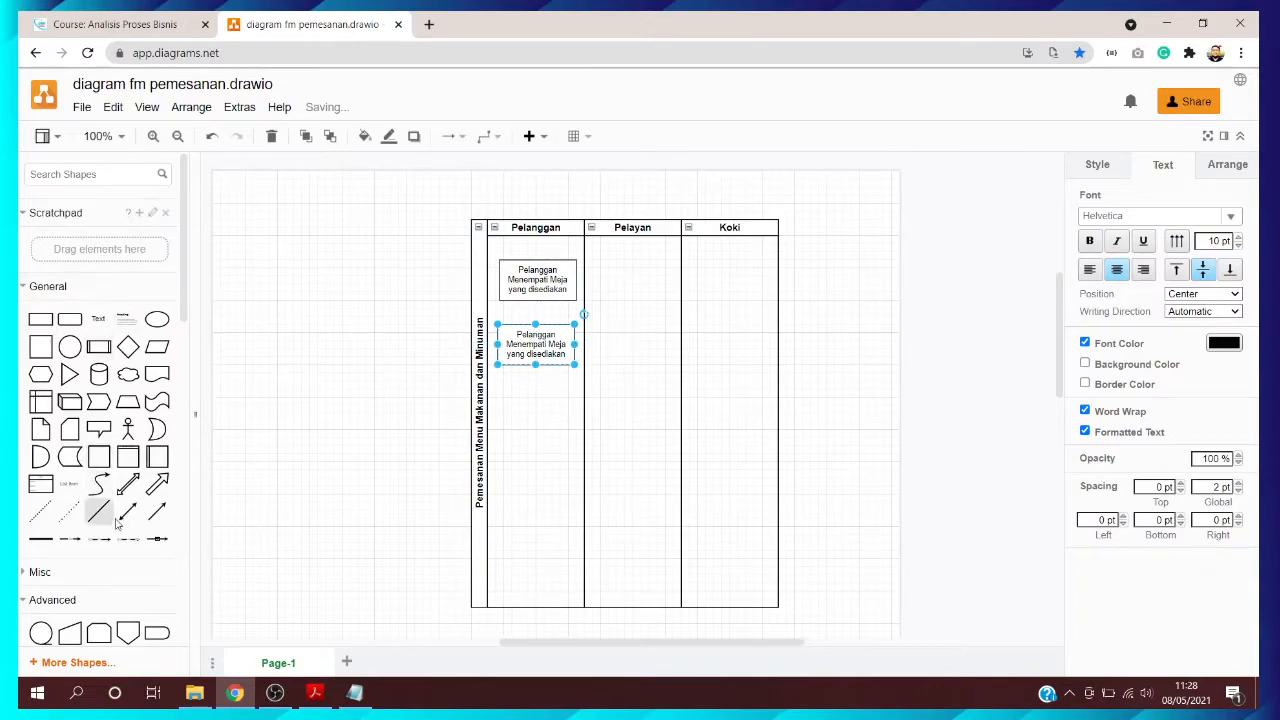
Try adding a loose directional arrow to the Pelayan lane, and undo it
left_click(160, 517)
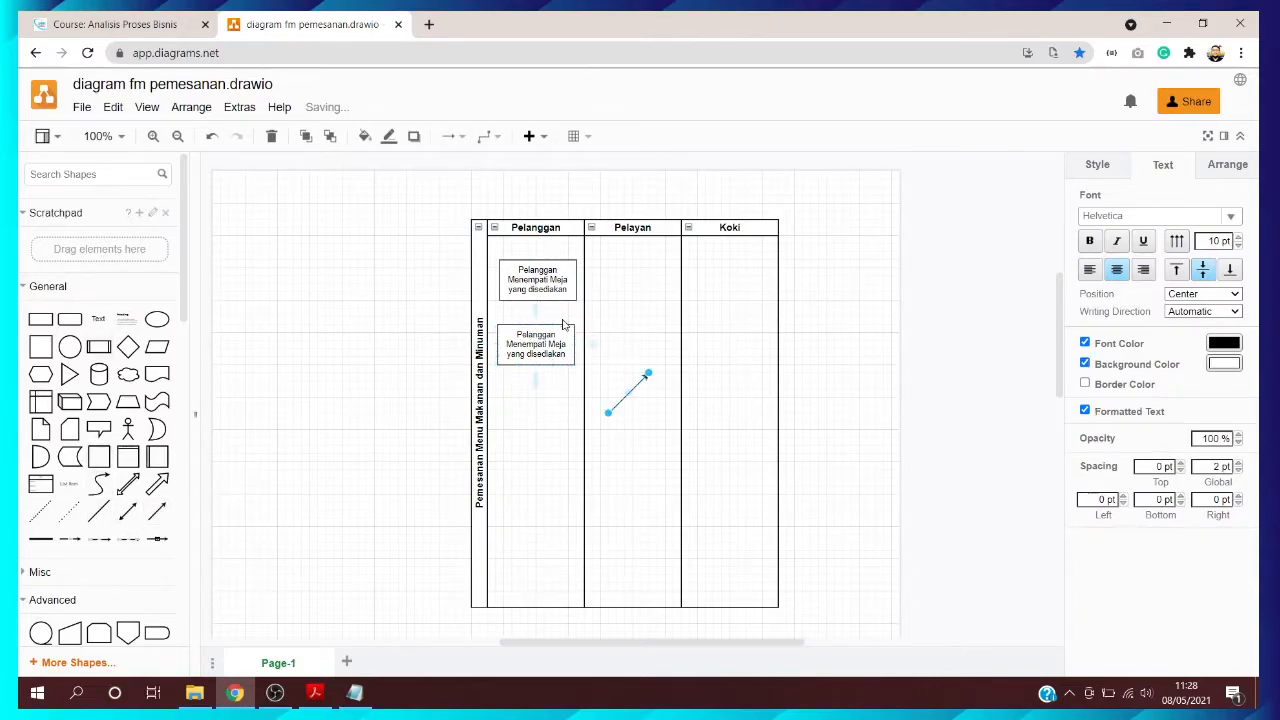
key("ctrl+z")
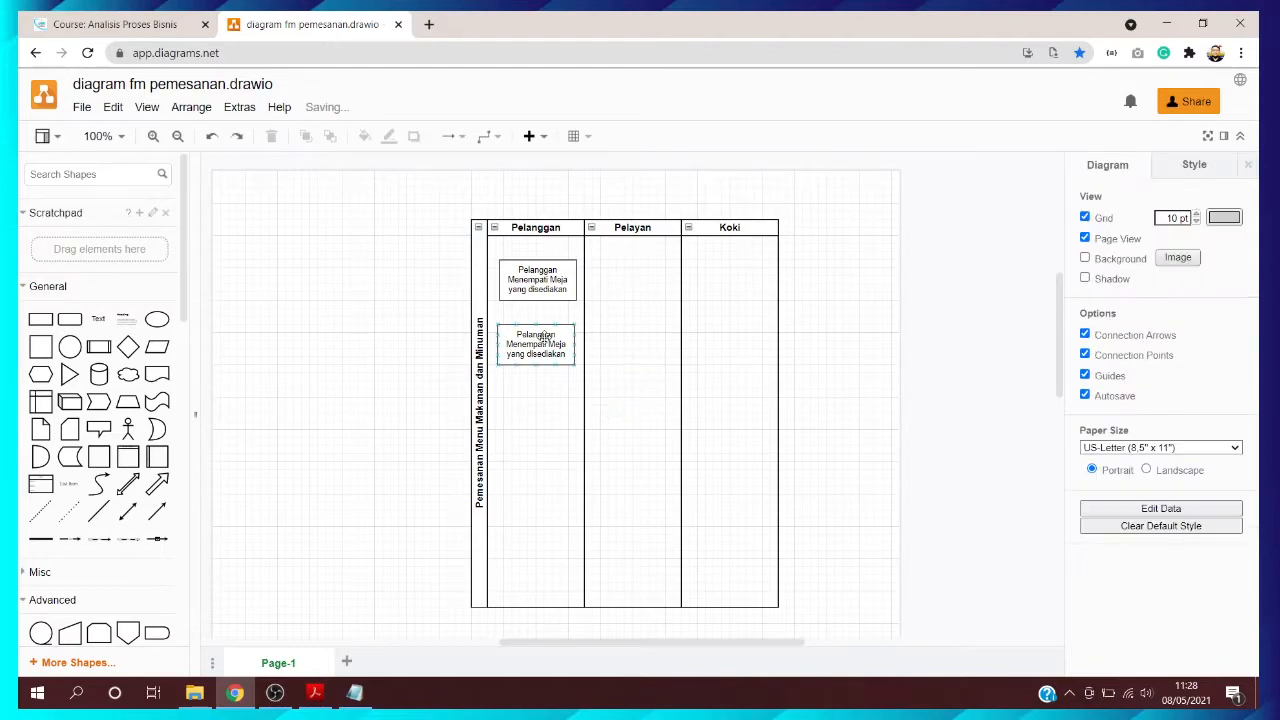
left_click(538, 298)
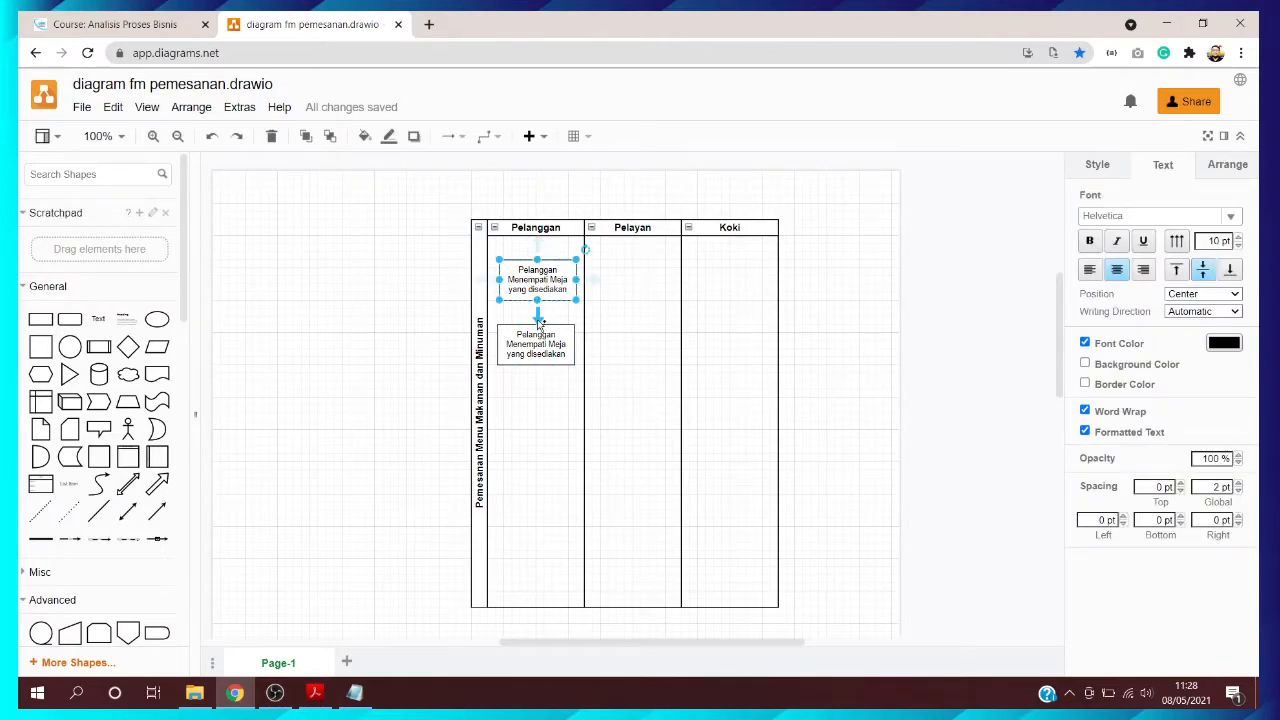
mouse_move(540, 318)
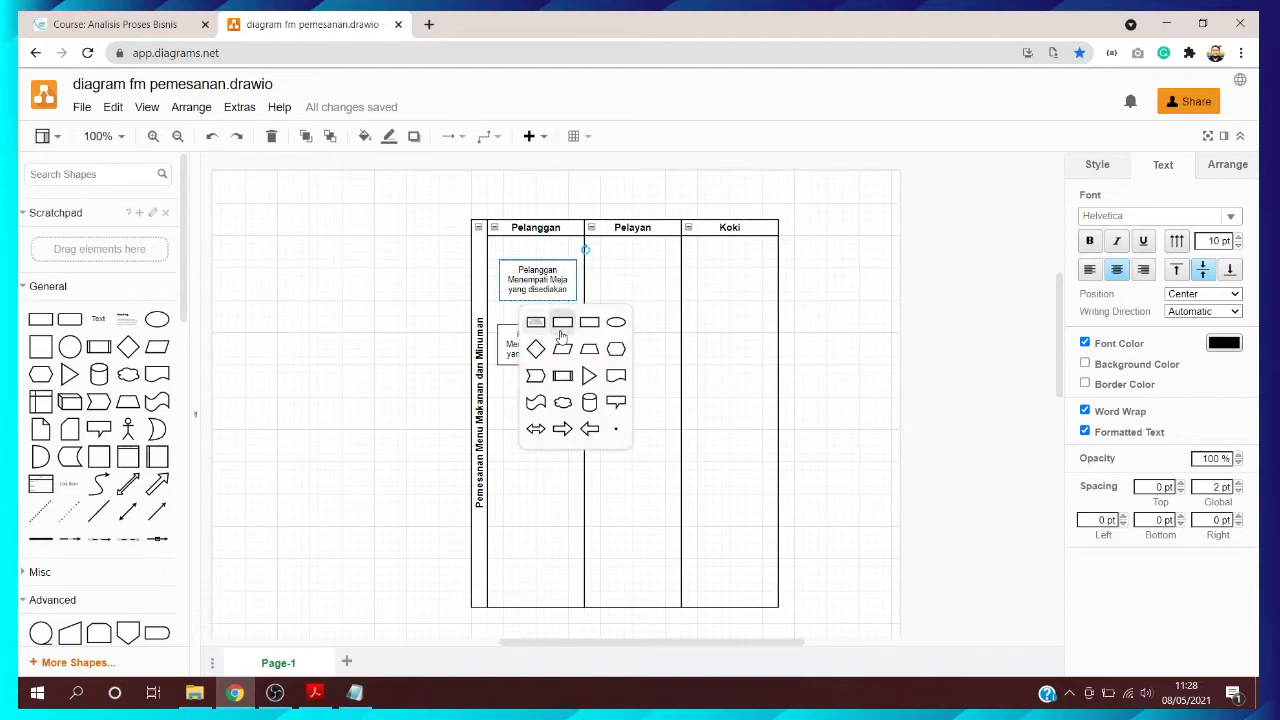
left_click(692, 396)
Try connecting the upper rectangle to its copy with a downward arrow, undoing each attempt
left_click_drag(537, 303, 535, 334)
left_click(877, 289)
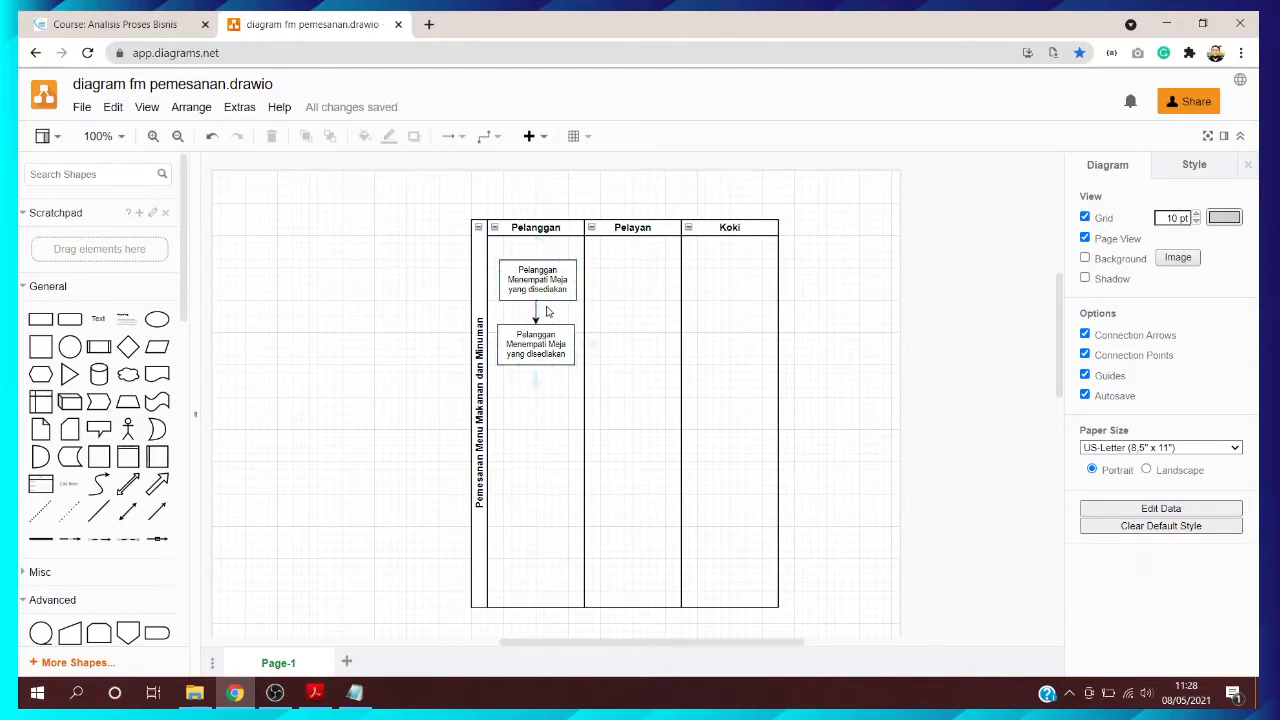
key("ctrl+z")
left_click(538, 278)
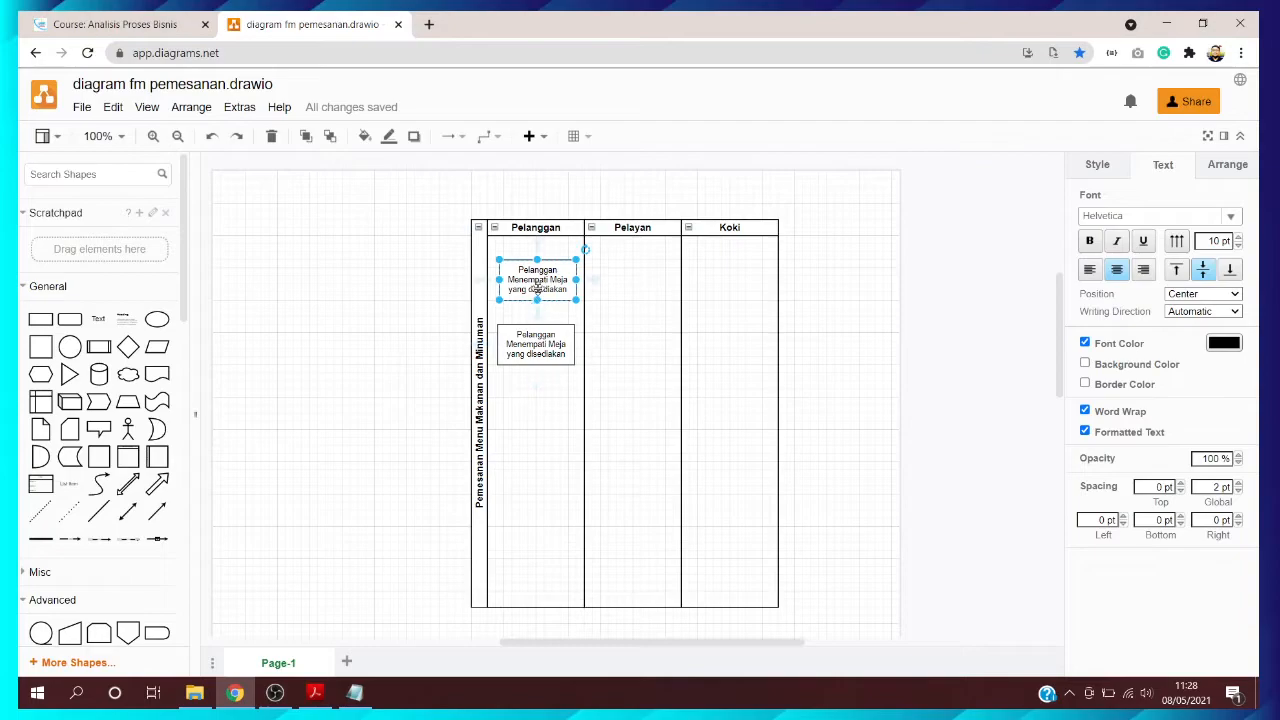
left_click_drag(538, 316, 536, 340)
left_click(938, 327)
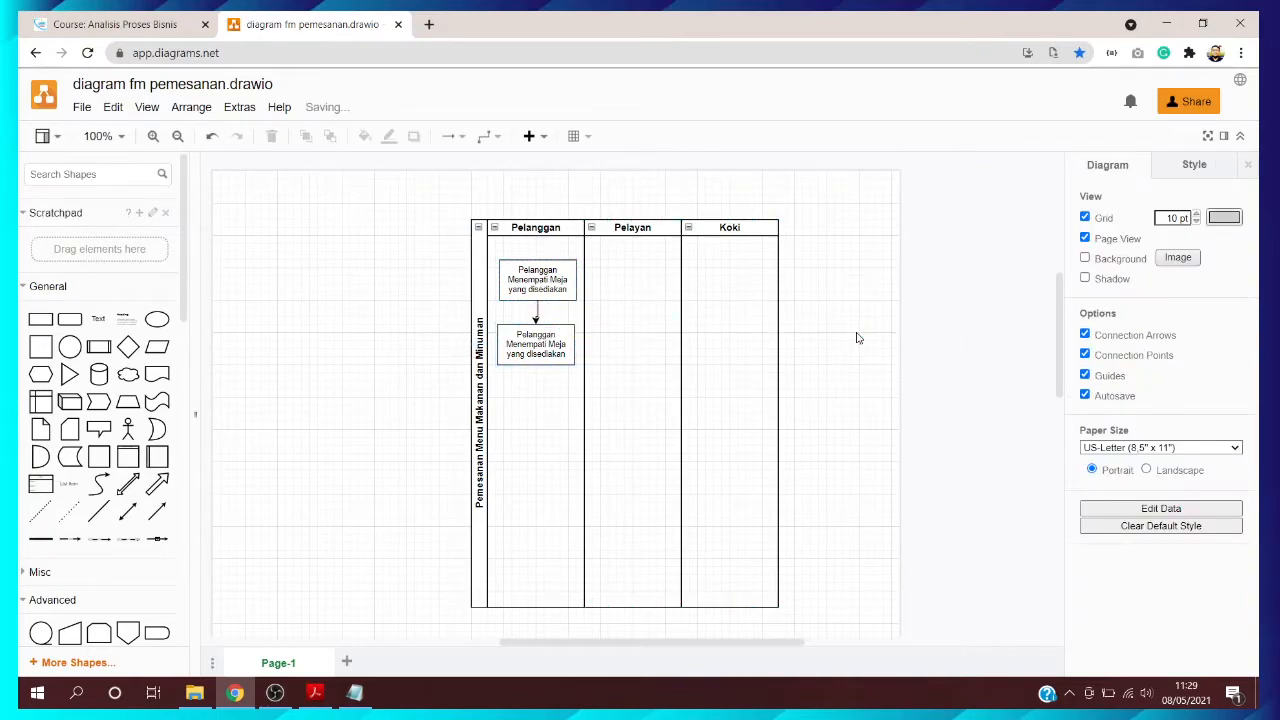
key("ctrl+z")
key("ctrl+z")
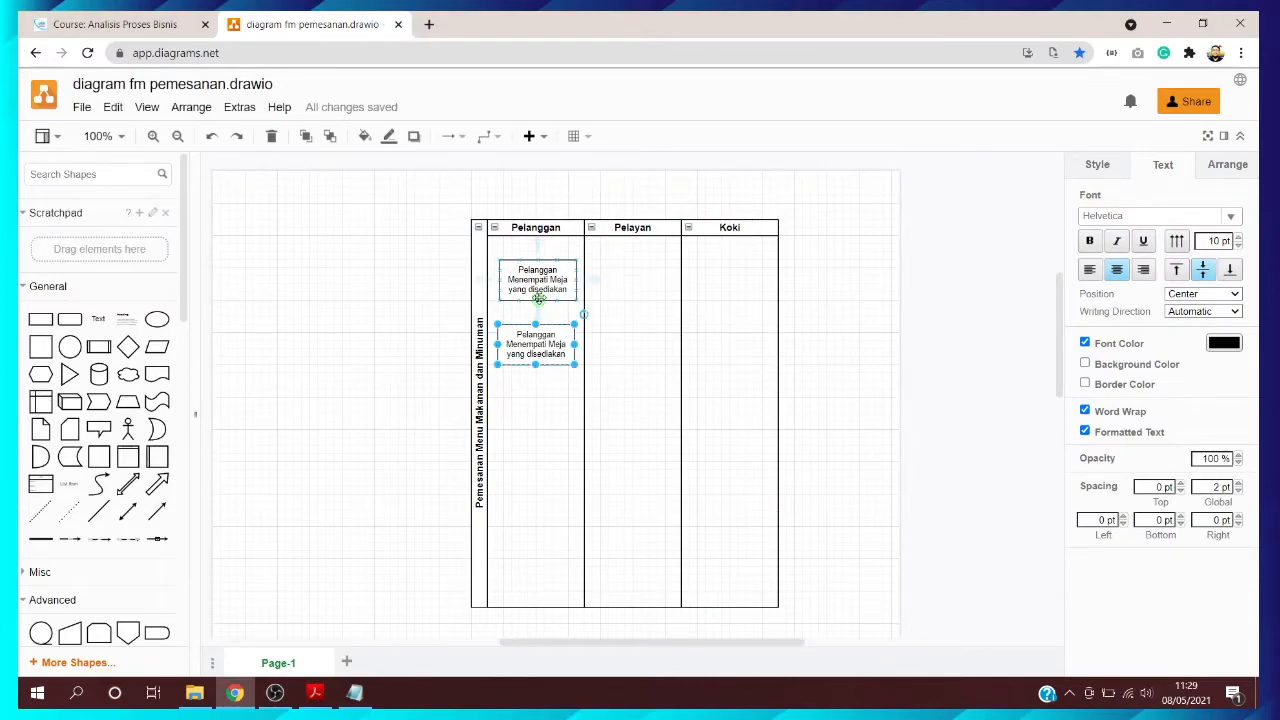
Connect the bottom edge of the upper rectangle to the top edge of its copy with an arrow
left_click_drag(537, 300, 537, 323)
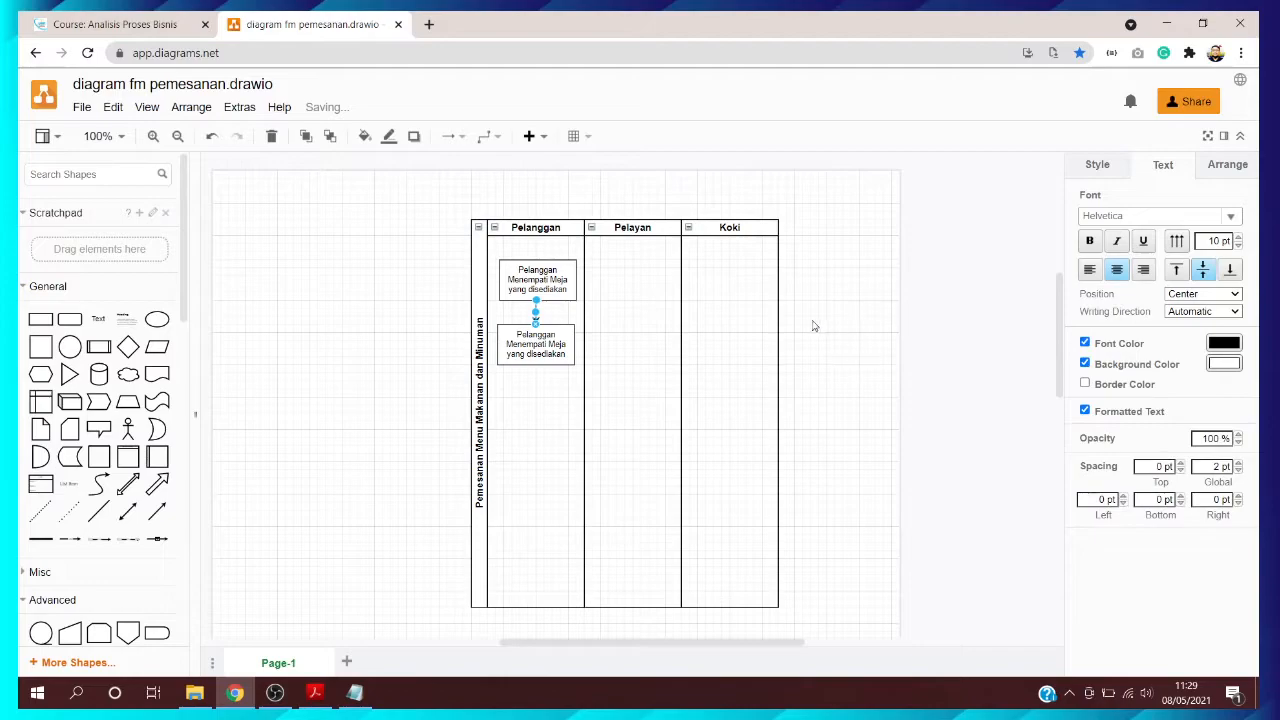
left_click(849, 323)
left_click(571, 362)
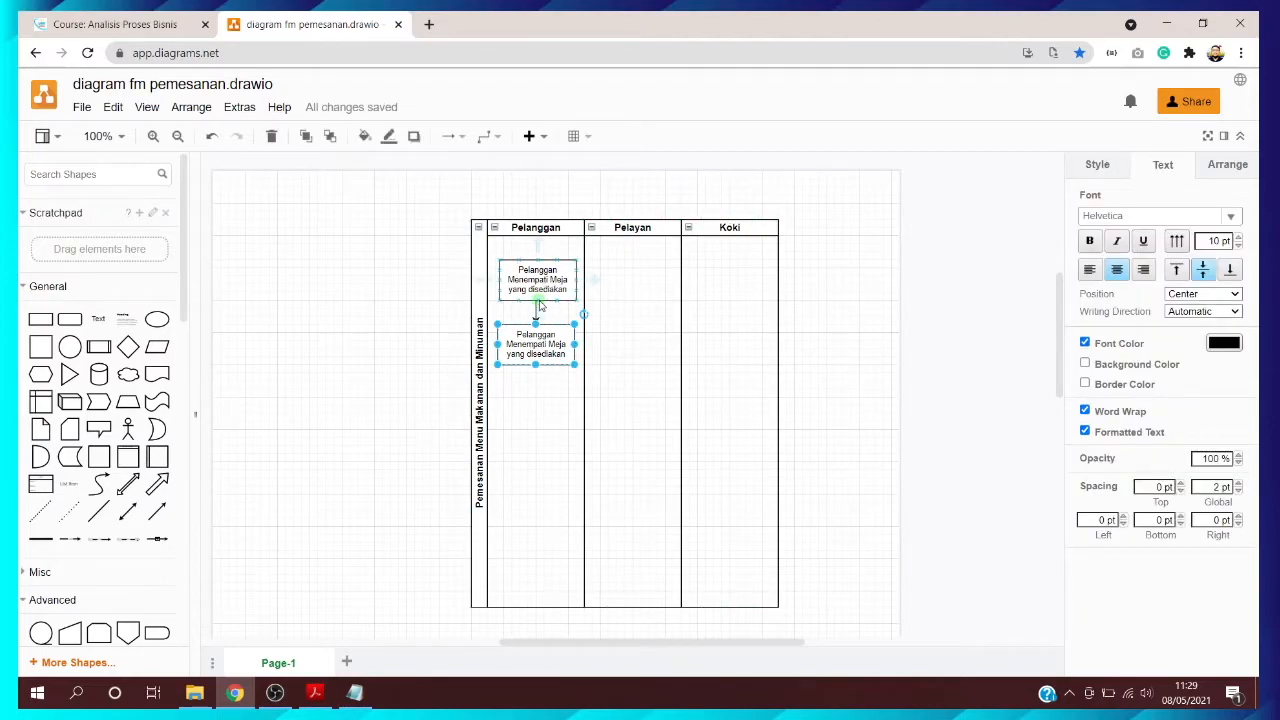
left_click(869, 325)
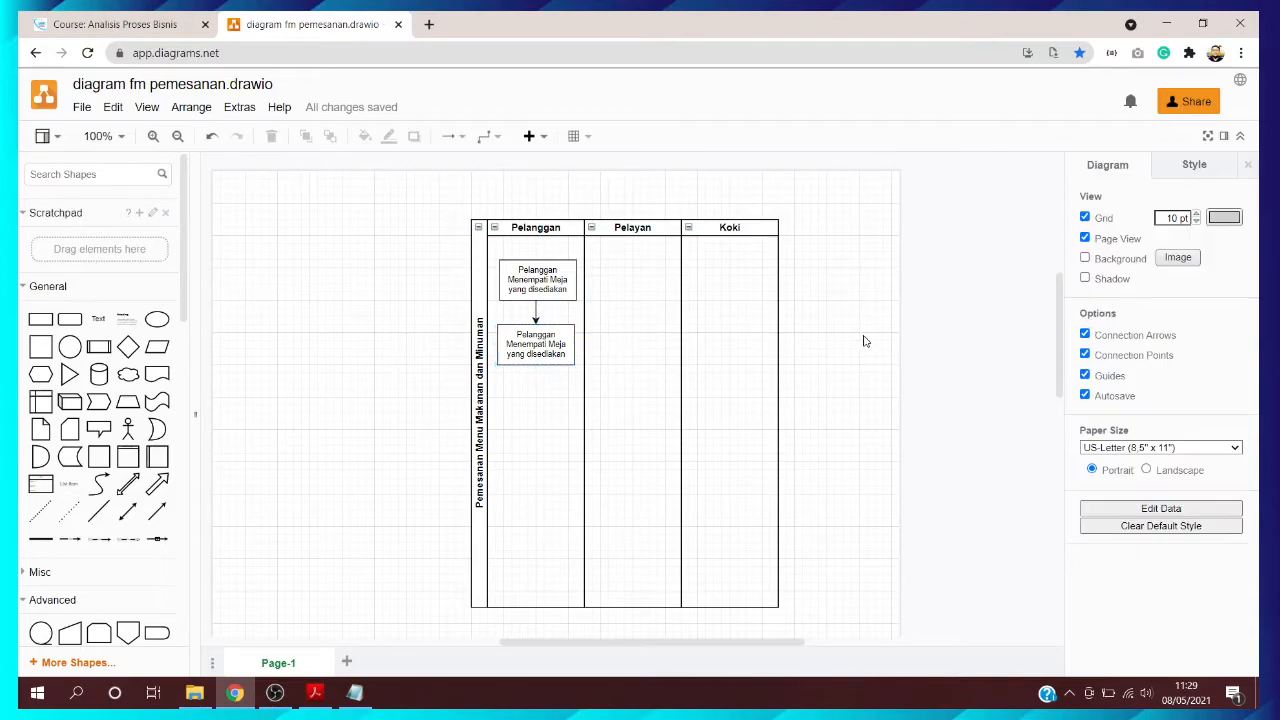
Check the second point of the ordering procedure in SKRIPSI FULL.pdf in Acrobat Reader, and return to the diagram
left_click(540, 343)
double_click(540, 343)
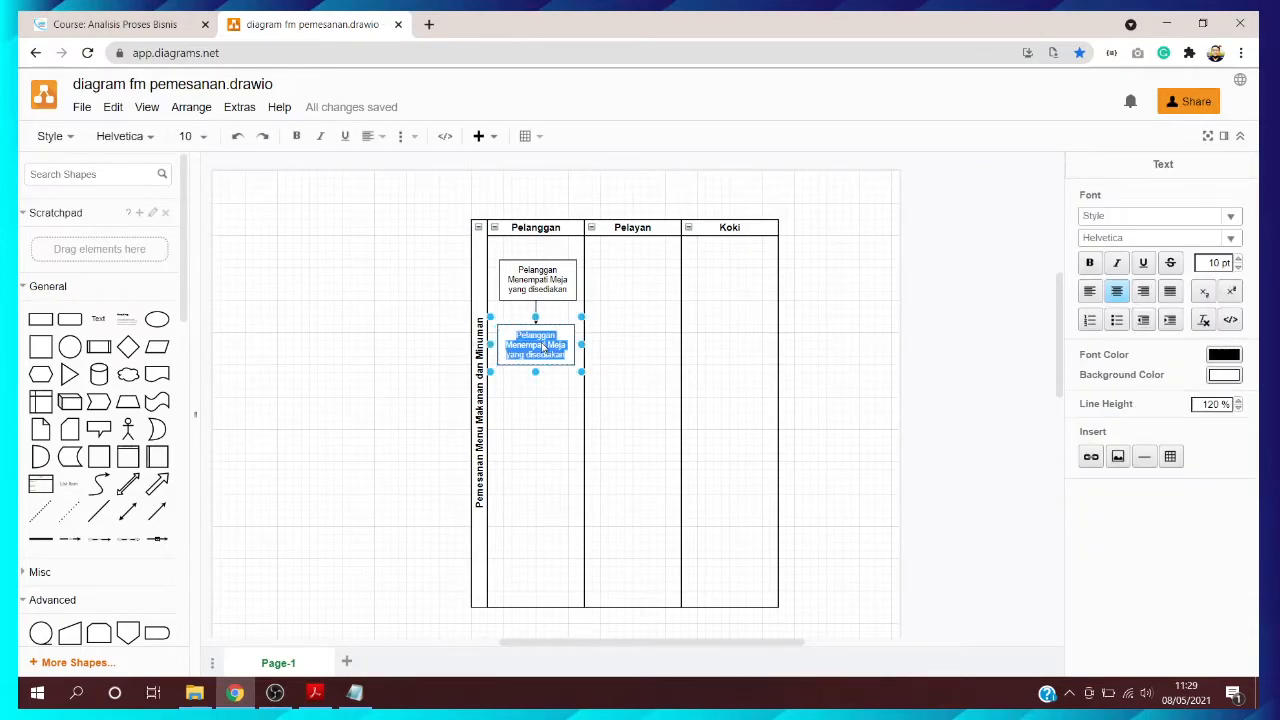
left_click(314, 692)
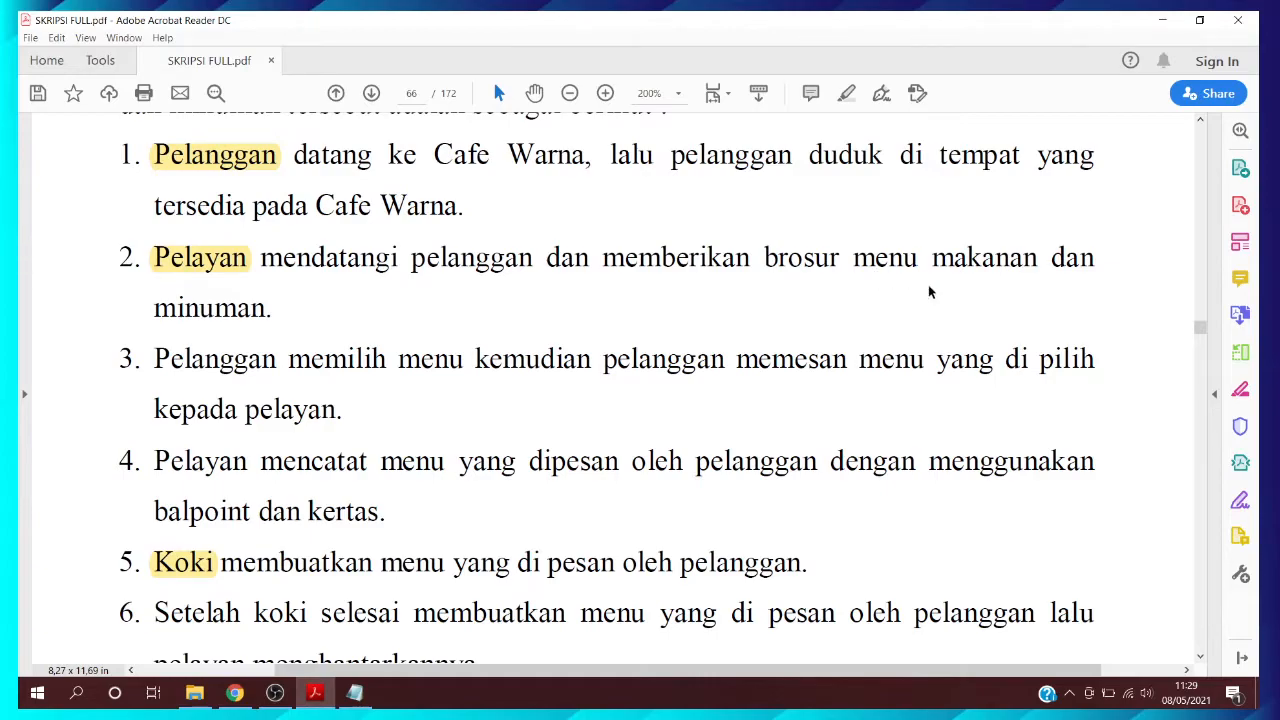
left_click(332, 695)
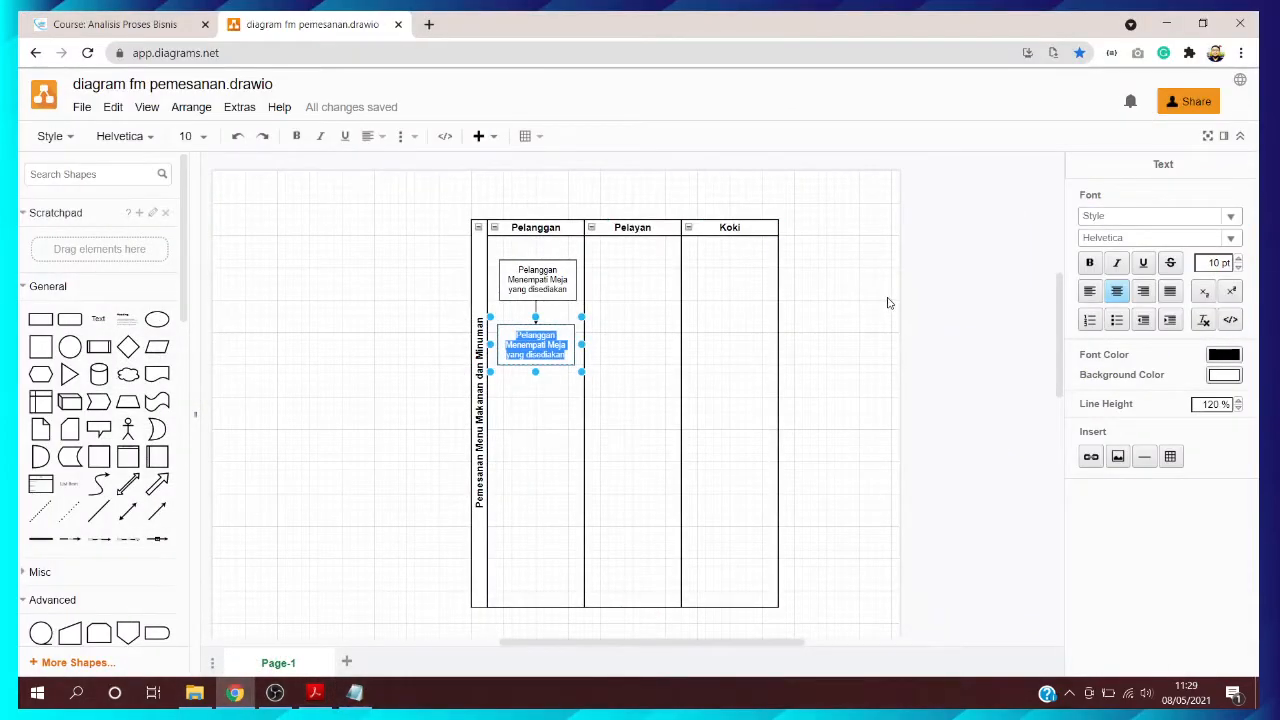
left_click(891, 303)
Move the copied rectangle into the Pelayan lane, level with the first rectangle in the Pelanggan lane
left_click(572, 348)
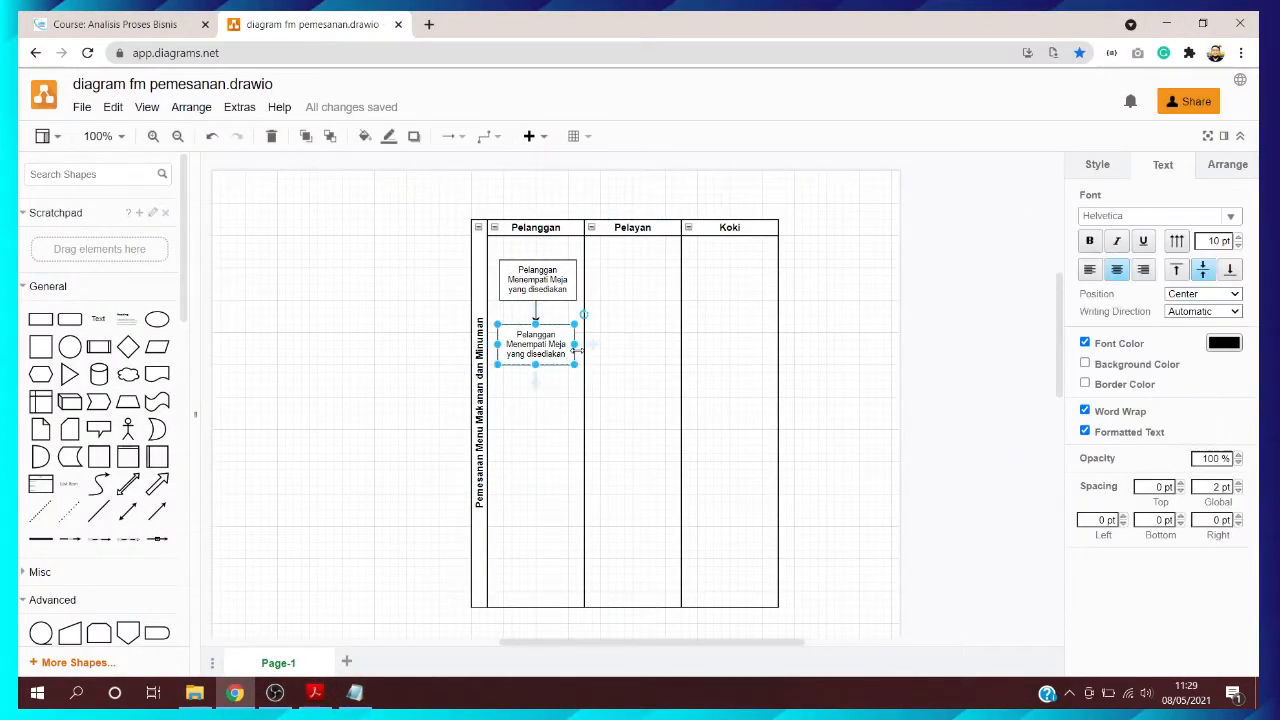
left_click_drag(576, 348, 652, 295)
left_click(871, 329)
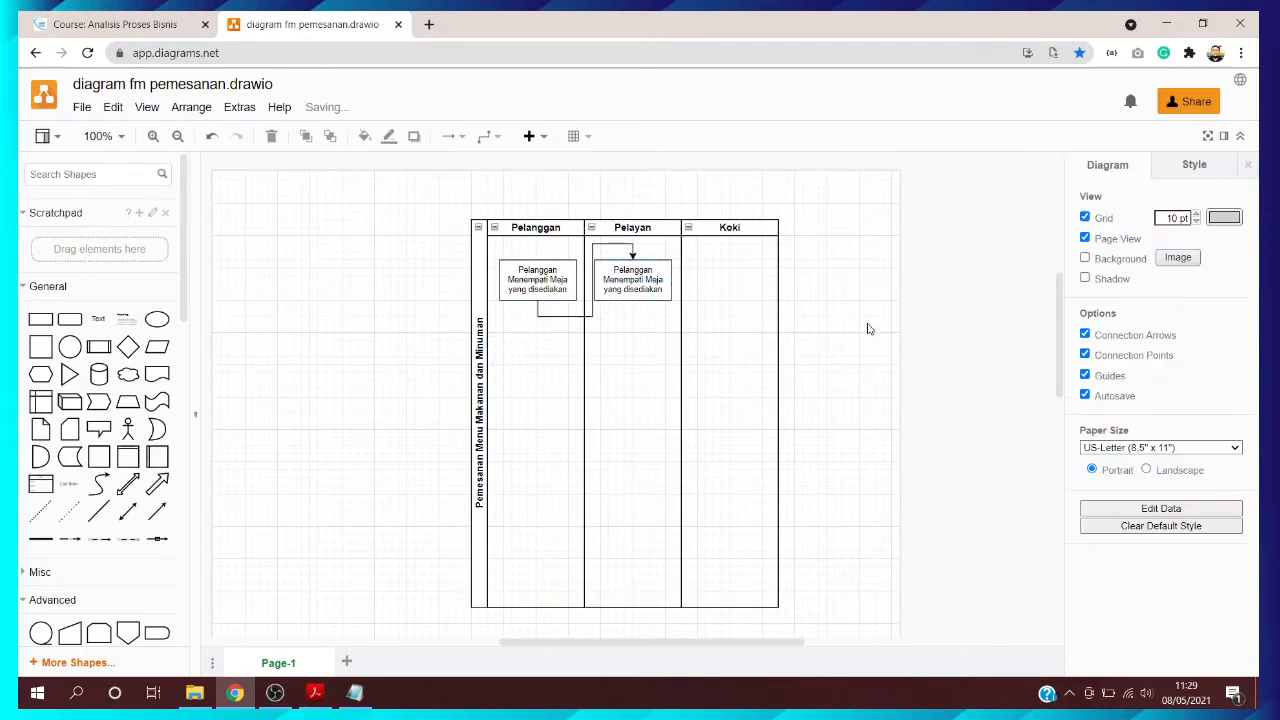
Reattach the start of the arrow to the right edge of the Pelanggan lane rectangle
left_click(565, 316)
left_click_drag(537, 301, 577, 290)
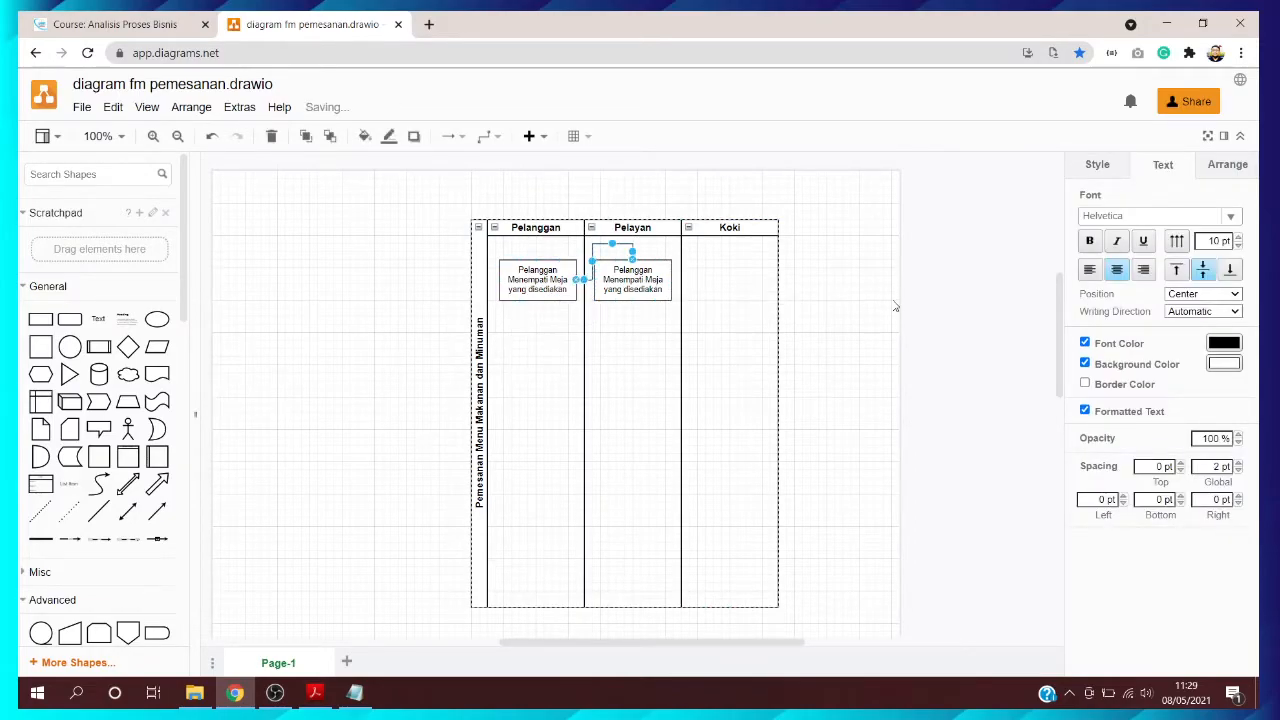
left_click(896, 305)
Try drawing an extra connector on the Pelayan lane rectangle, and delete it
left_click(632, 272)
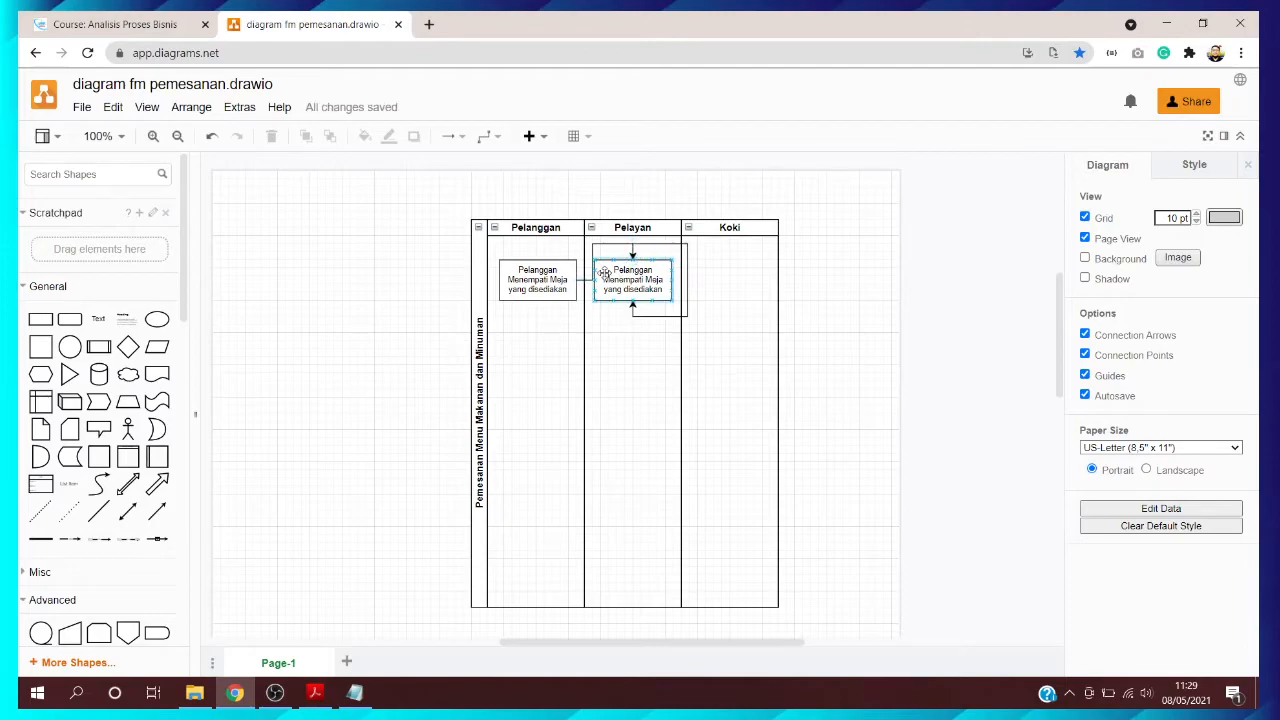
left_click(960, 296)
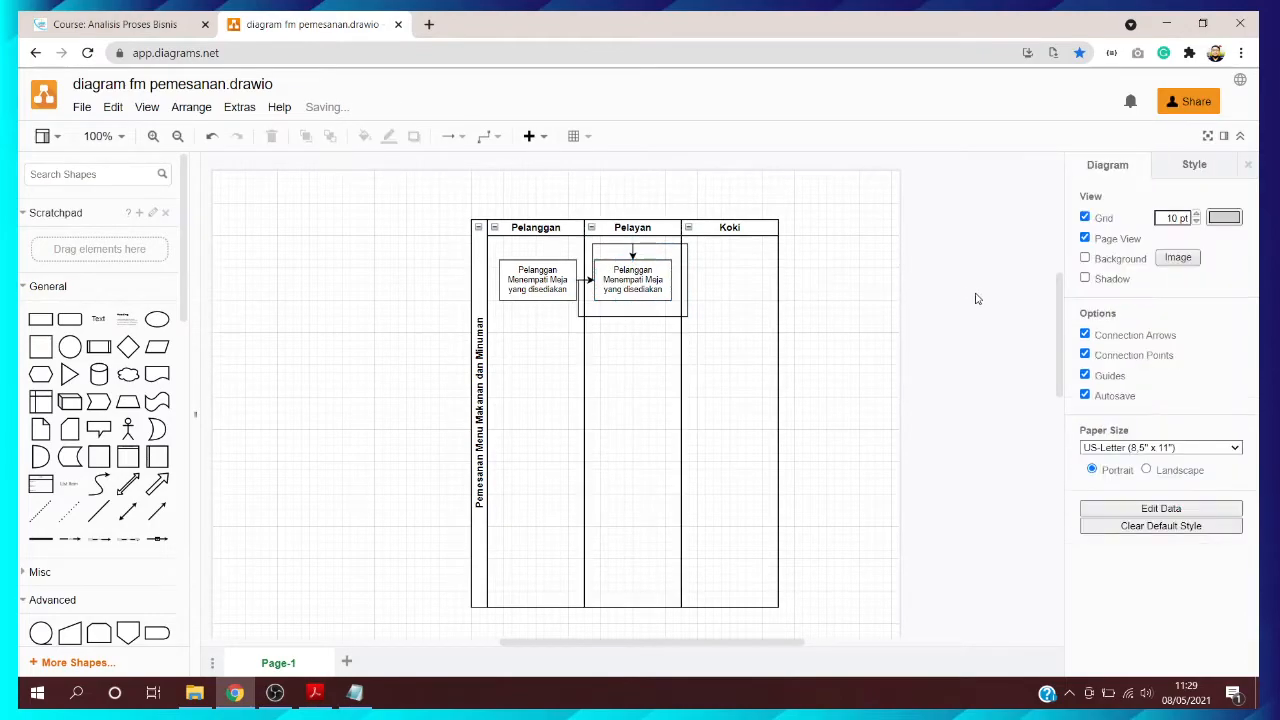
left_click(643, 315)
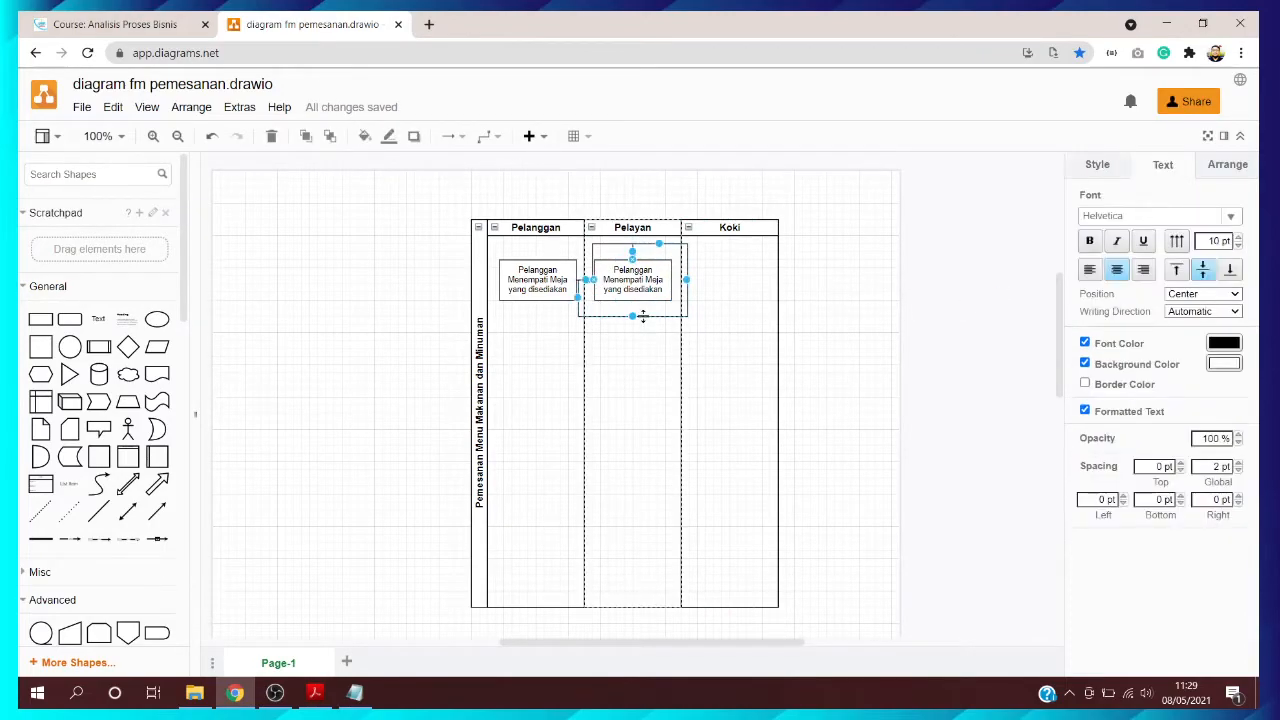
key("Delete")
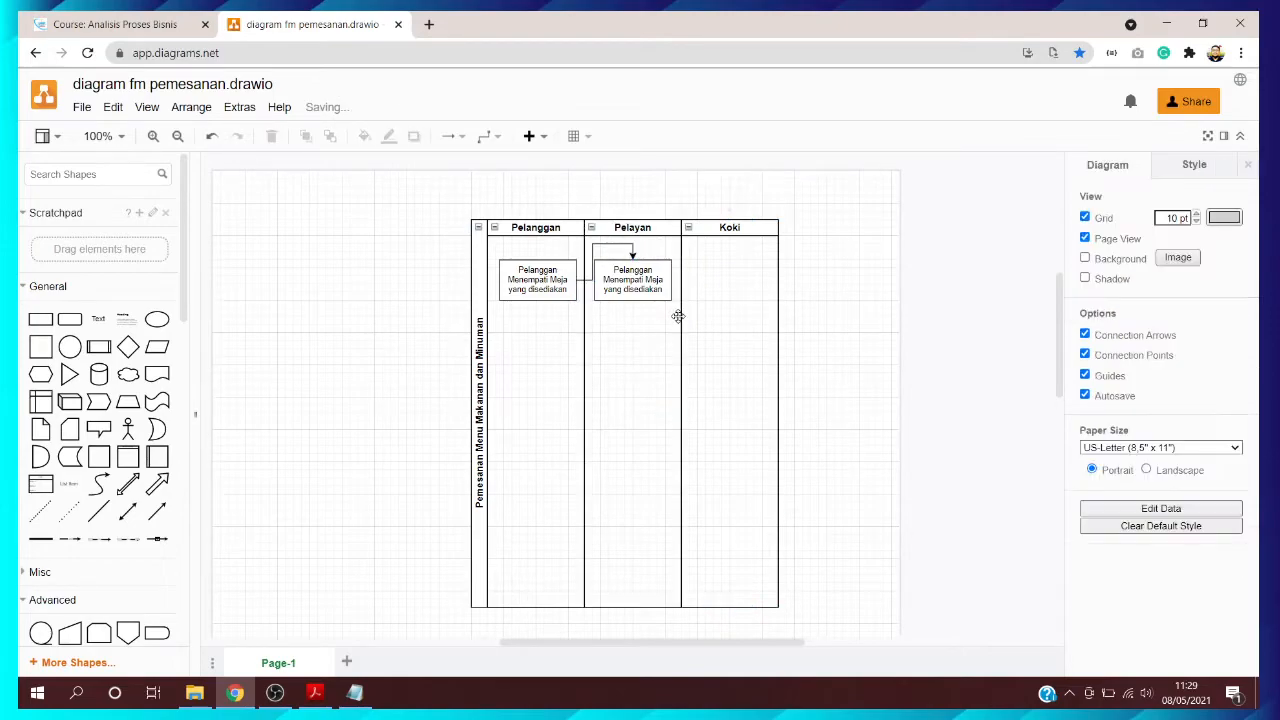
Reattach the arrowhead to the left edge of the Pelayan lane rectangle so the connector runs straight across
left_click(632, 256)
left_click(609, 244)
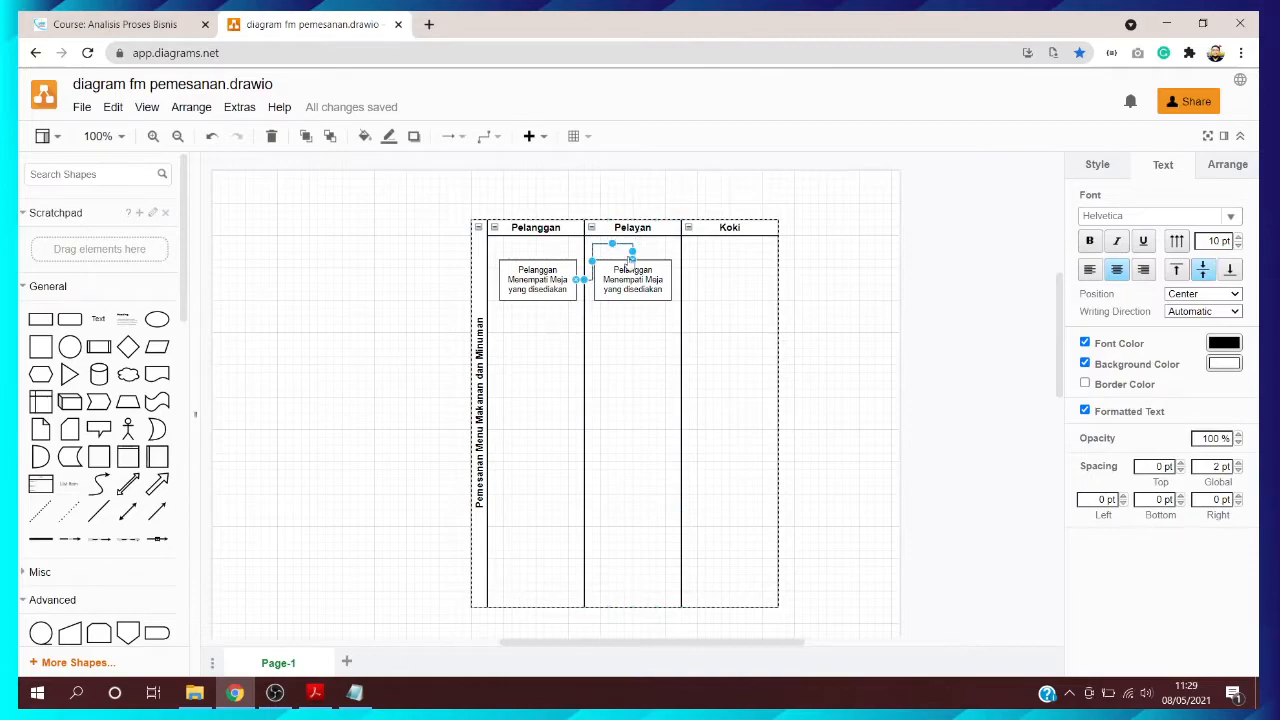
left_click_drag(632, 262, 657, 280)
left_click(968, 260)
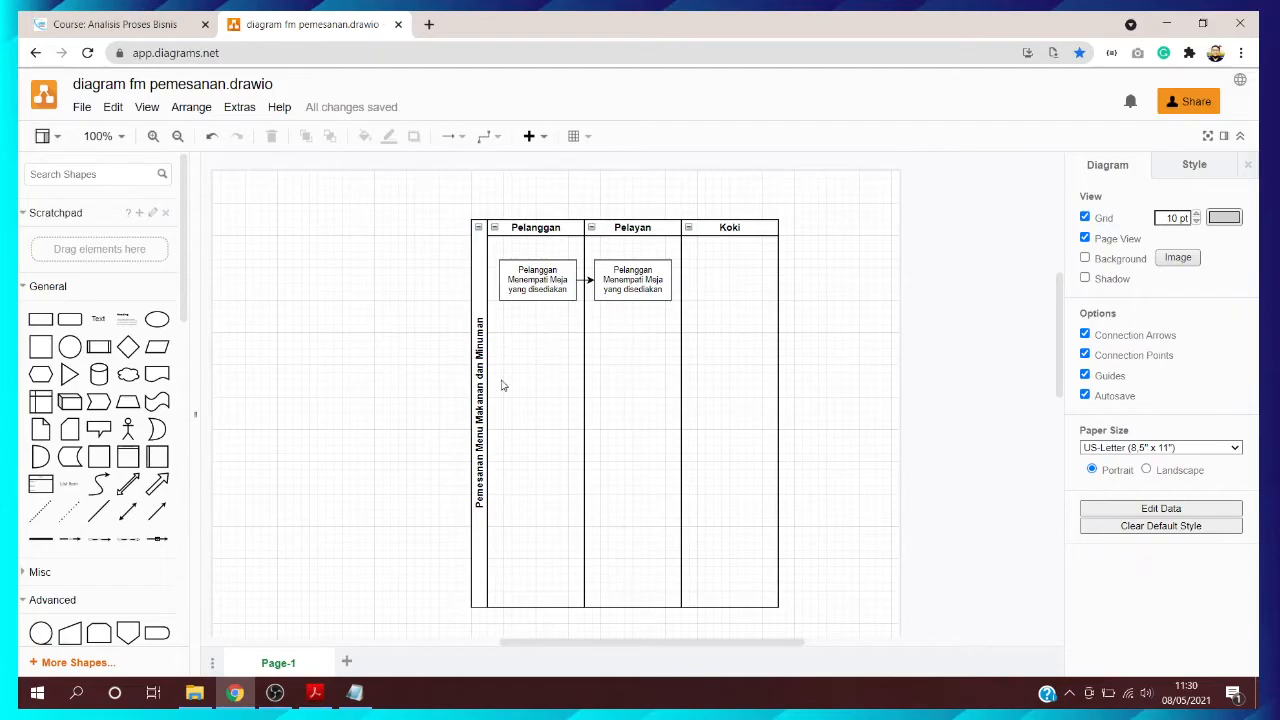
Replace the label of the Pelayan lane rectangle with "Pelayang Memberikan Menu"
double_click(630, 282)
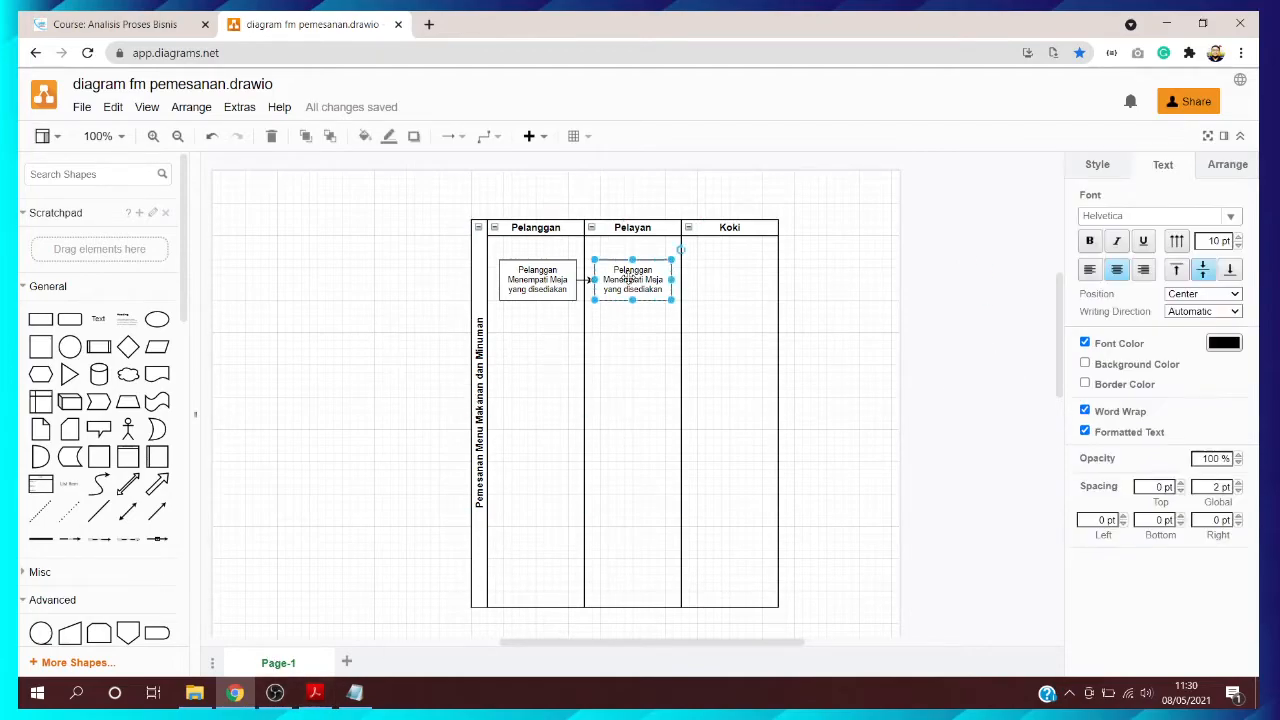
key("BackSpace")
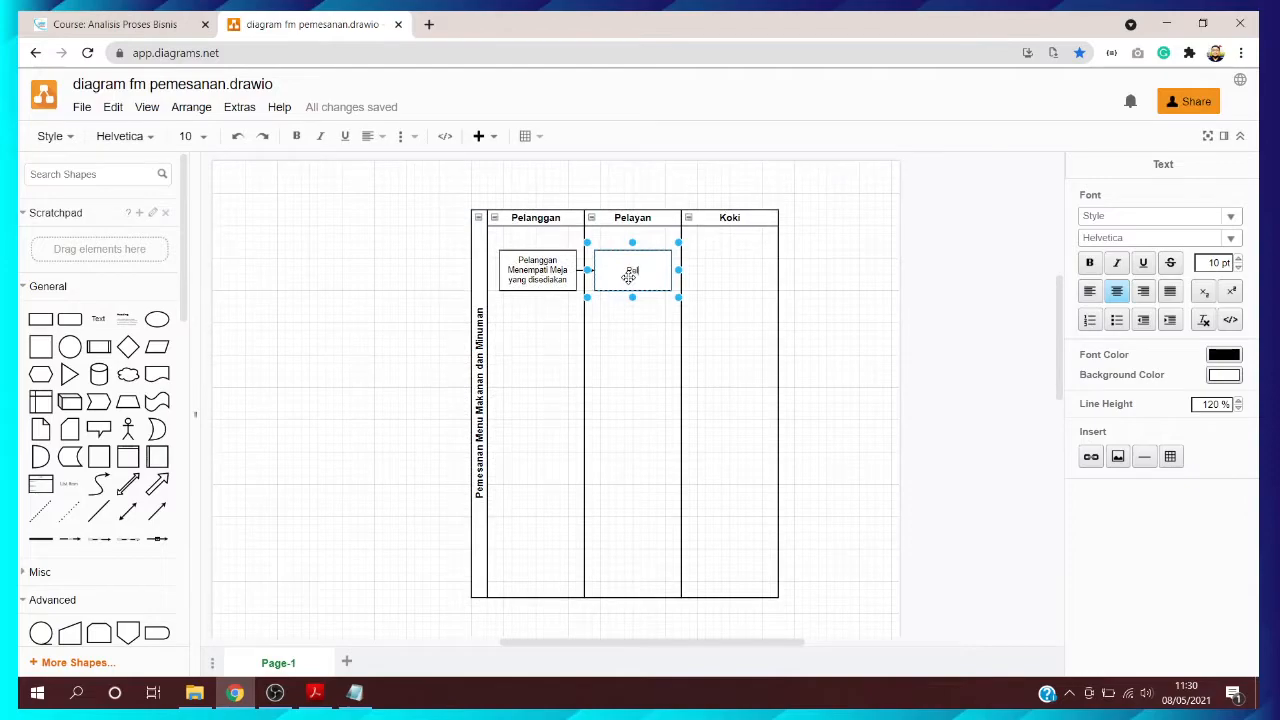
type("Pelayang Memberikan Menu")
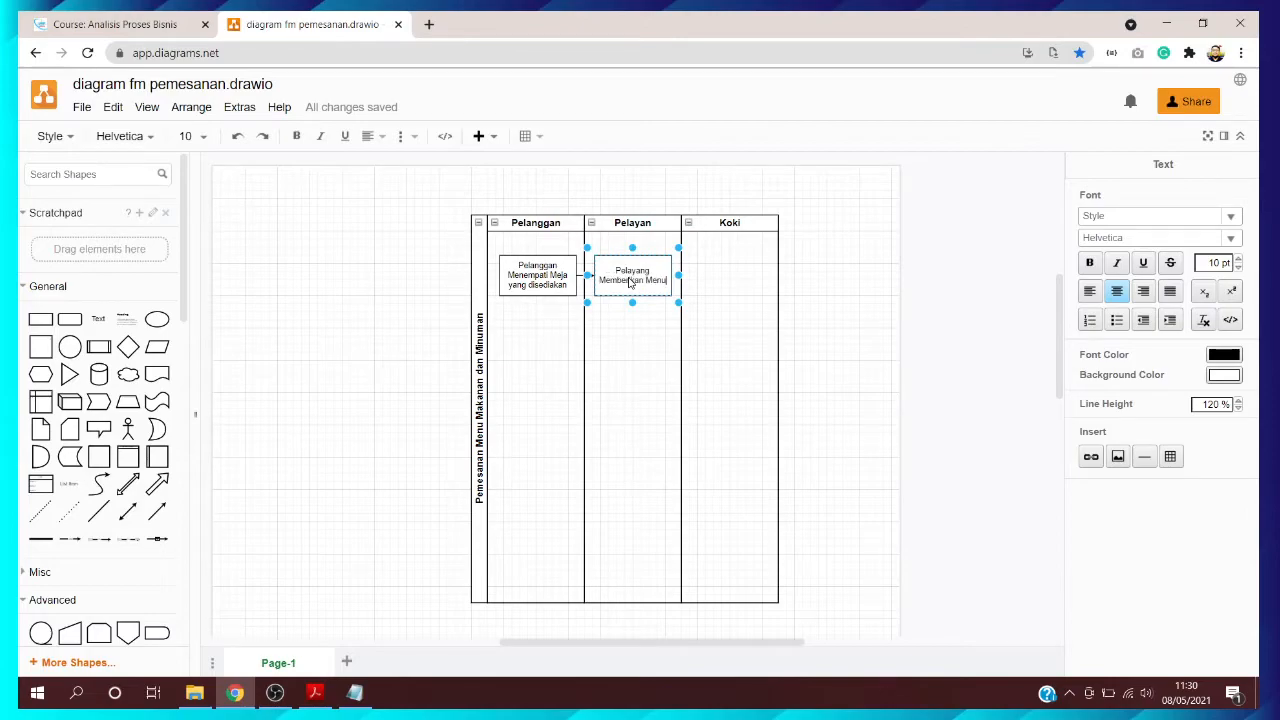
Extend the label of the Pelayan lane rectangle to "Pelayang Memberikan Daftar Menu Makanan dan Minuman"
key("BackSpace")
key("BackSpace")
key("BackSpace")
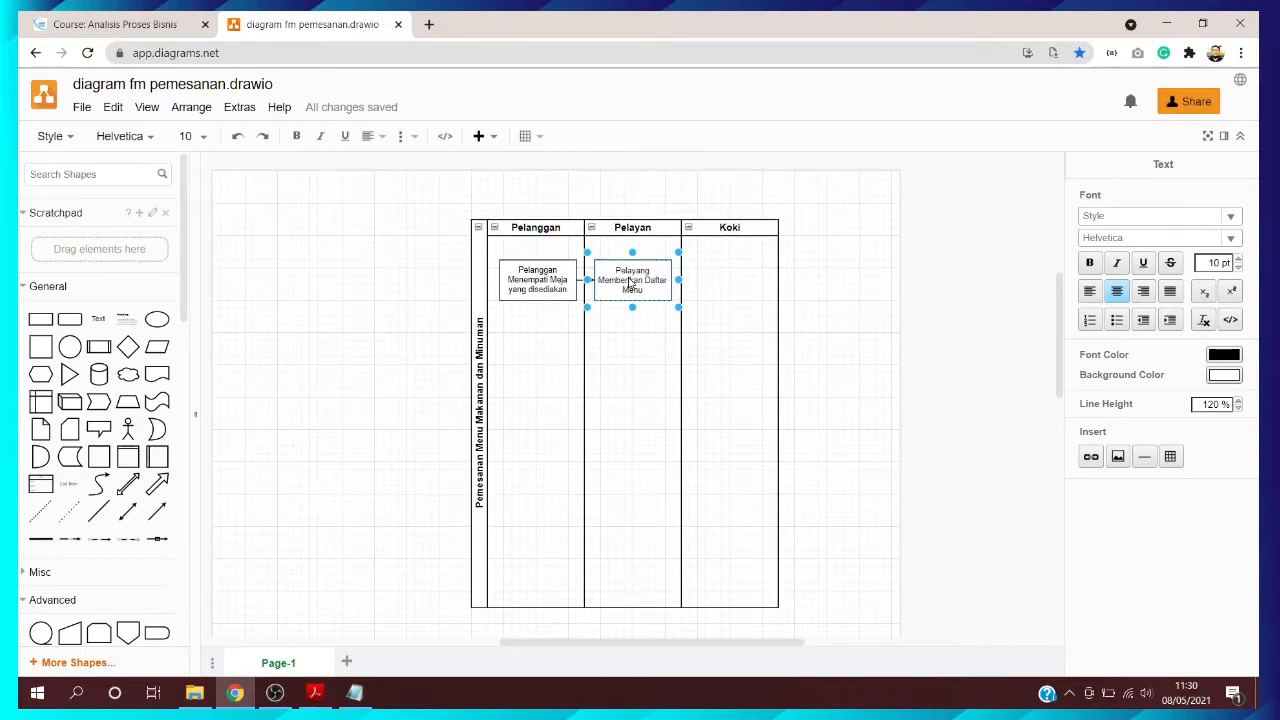
type("akanan dan Minuman")
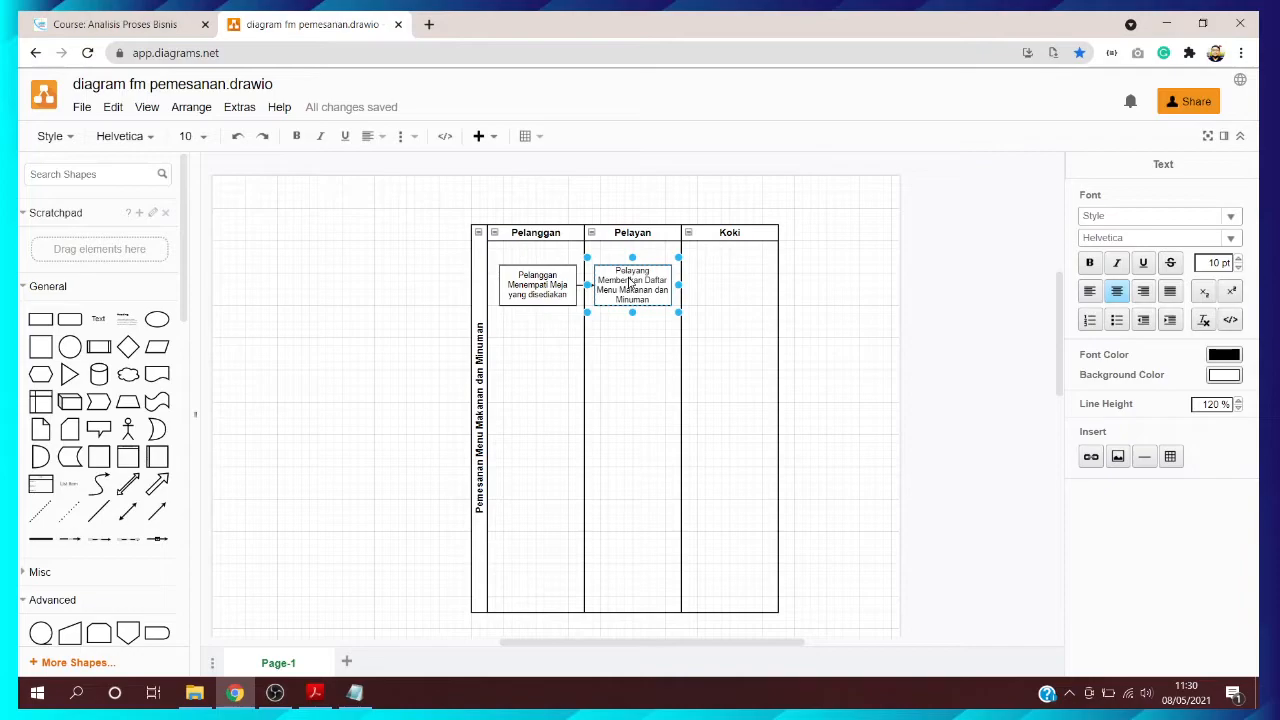
left_click(873, 321)
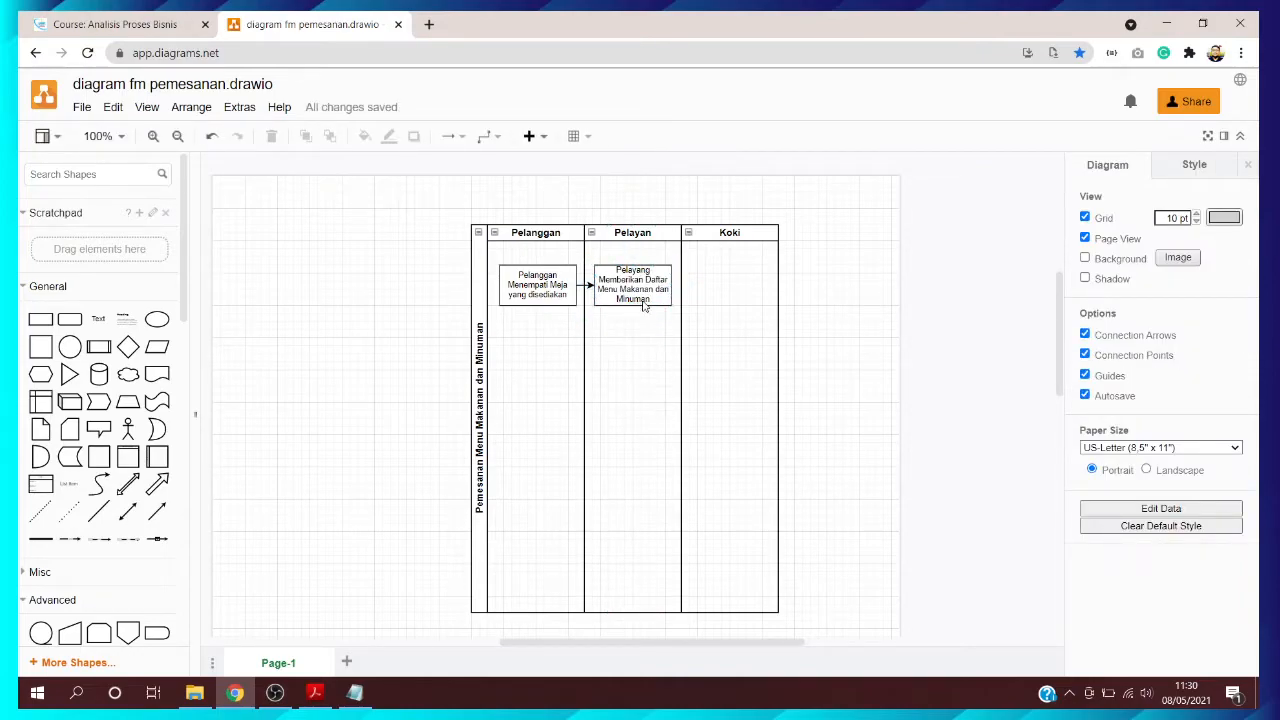
Correct the first word of the Pelayan lane rectangle's label to "Pelayan"
left_click(630, 272)
double_click(658, 280)
left_click(659, 281)
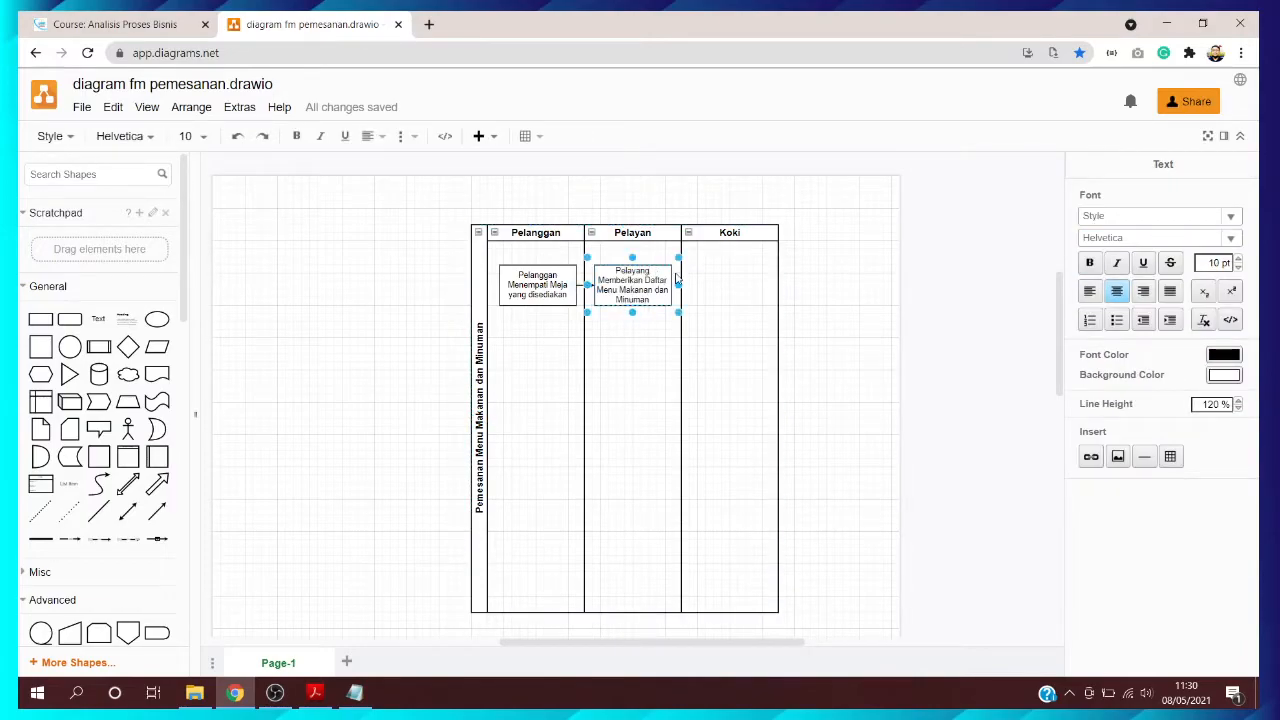
key("BackSpace")
left_click(936, 294)
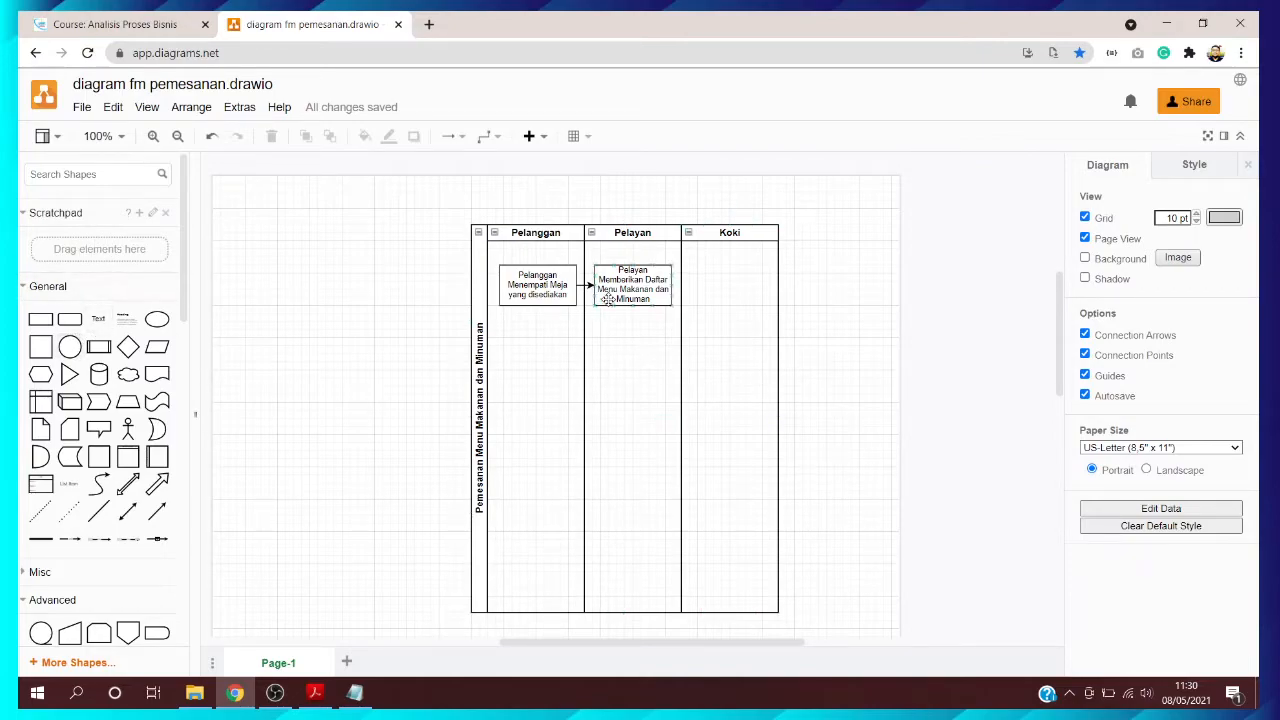
Duplicate the Pelayan lane rectangle into the Pelanggan lane, placing the copy a little below the existing Pelanggan rectangle
left_click(636, 285)
left_click_drag(636, 285, 535, 348)
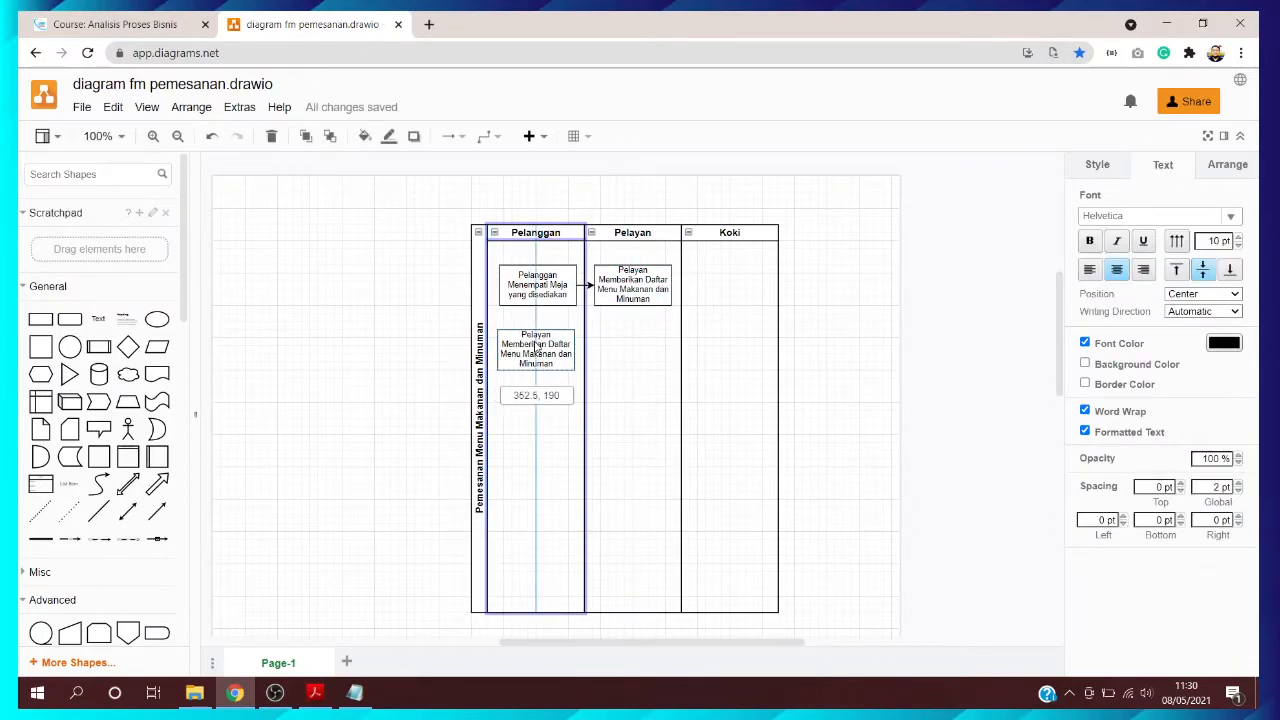
left_click(943, 274)
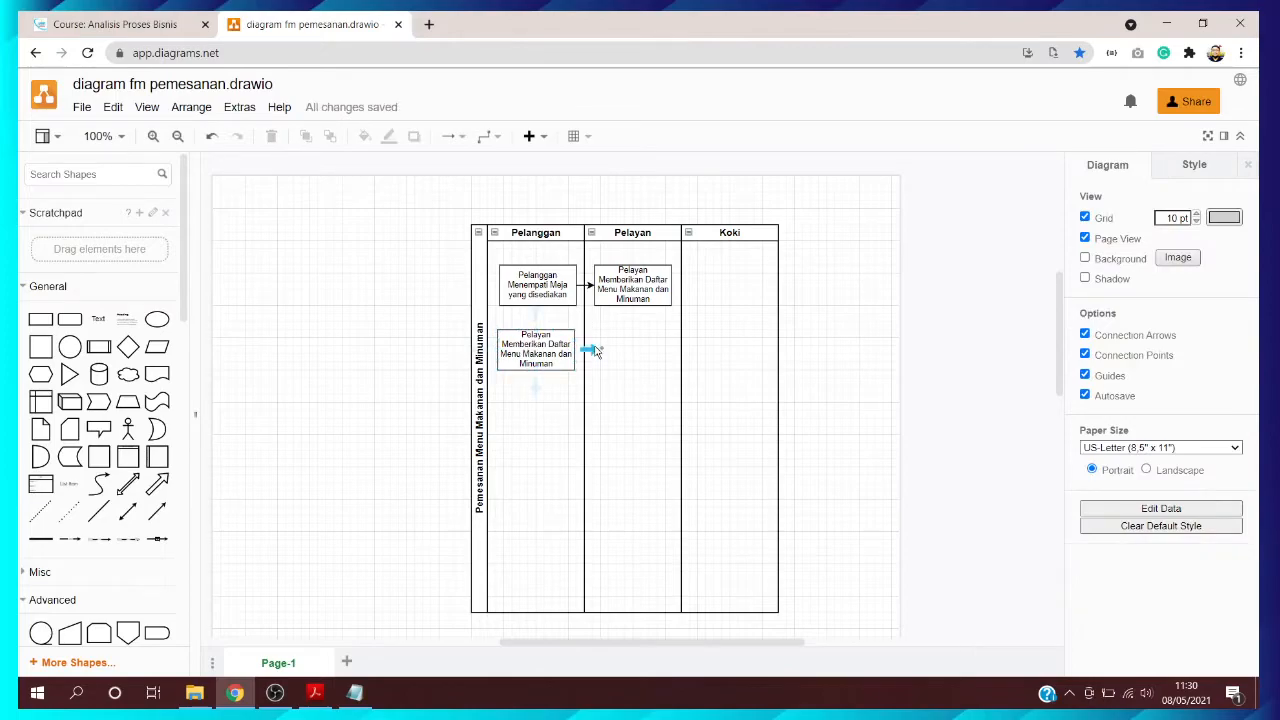
left_click(535, 342)
left_click_drag(535, 342, 537, 357)
Consult the ordering procedure in the Acrobat PDF, and connect the Pelayan rectangle's bottom edge to the right edge of the lower Pelanggan rectangle
left_click(314, 692)
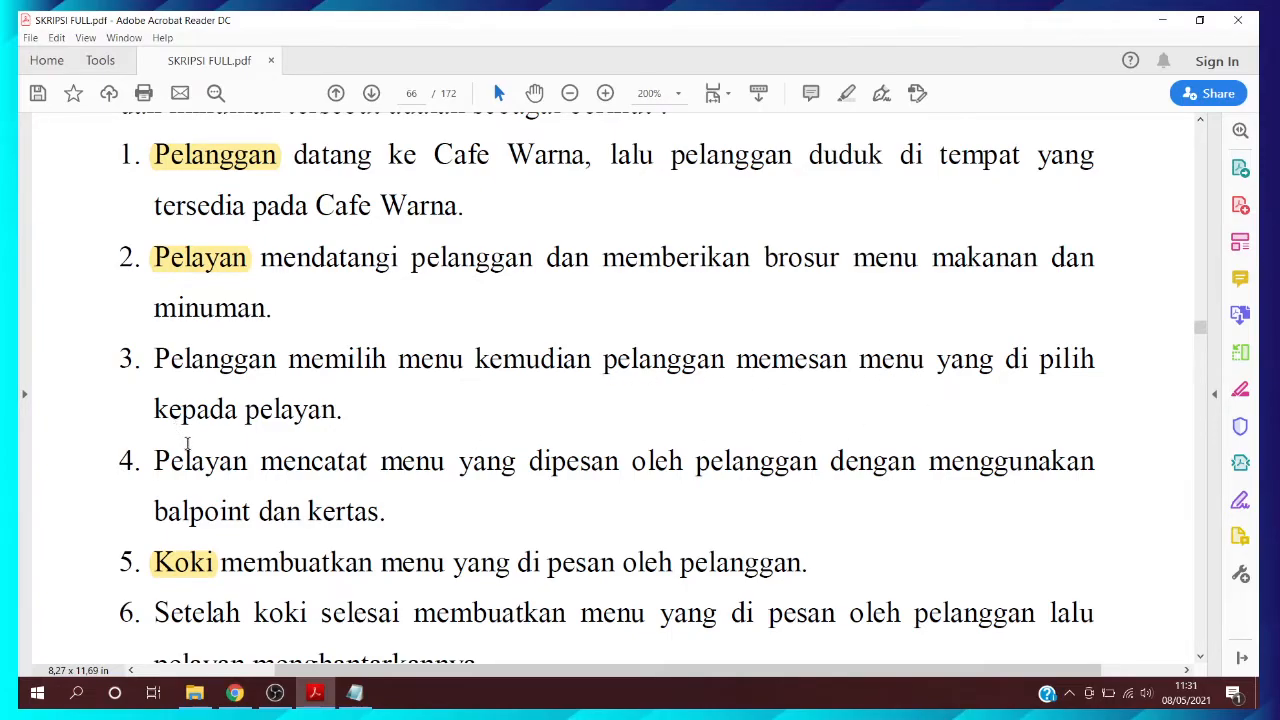
left_click(318, 690)
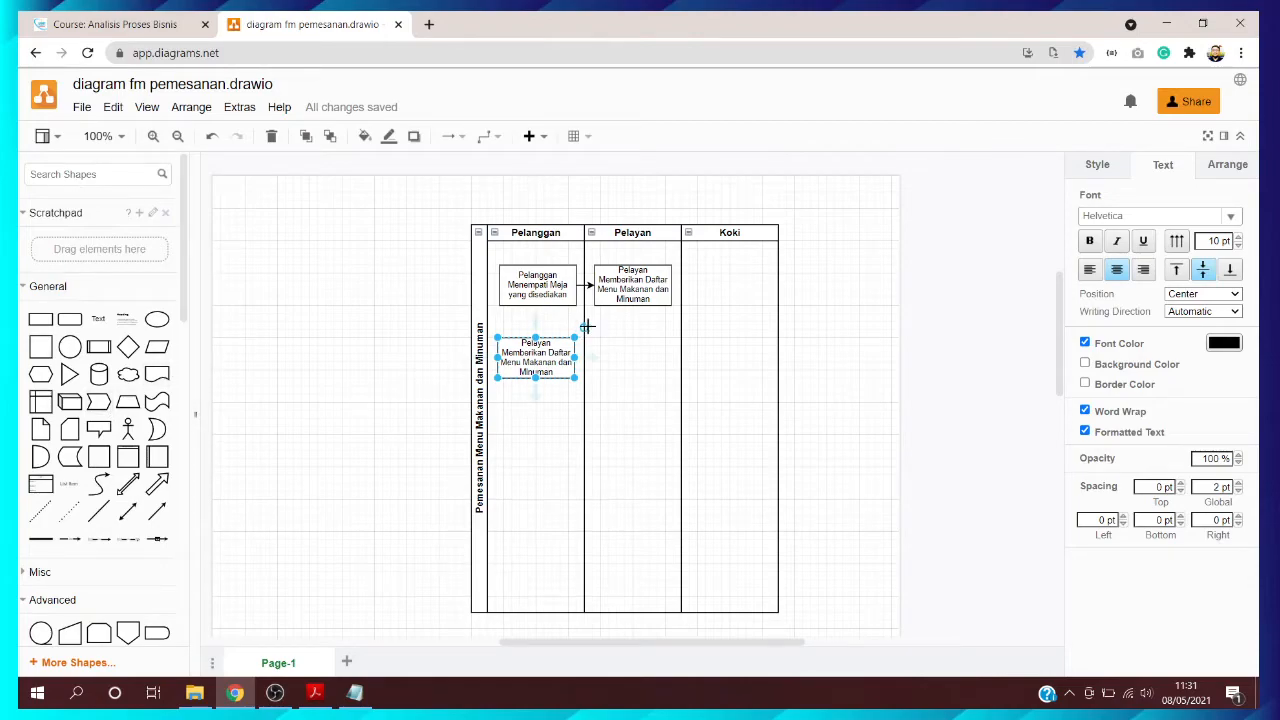
left_click_drag(633, 306, 576, 358)
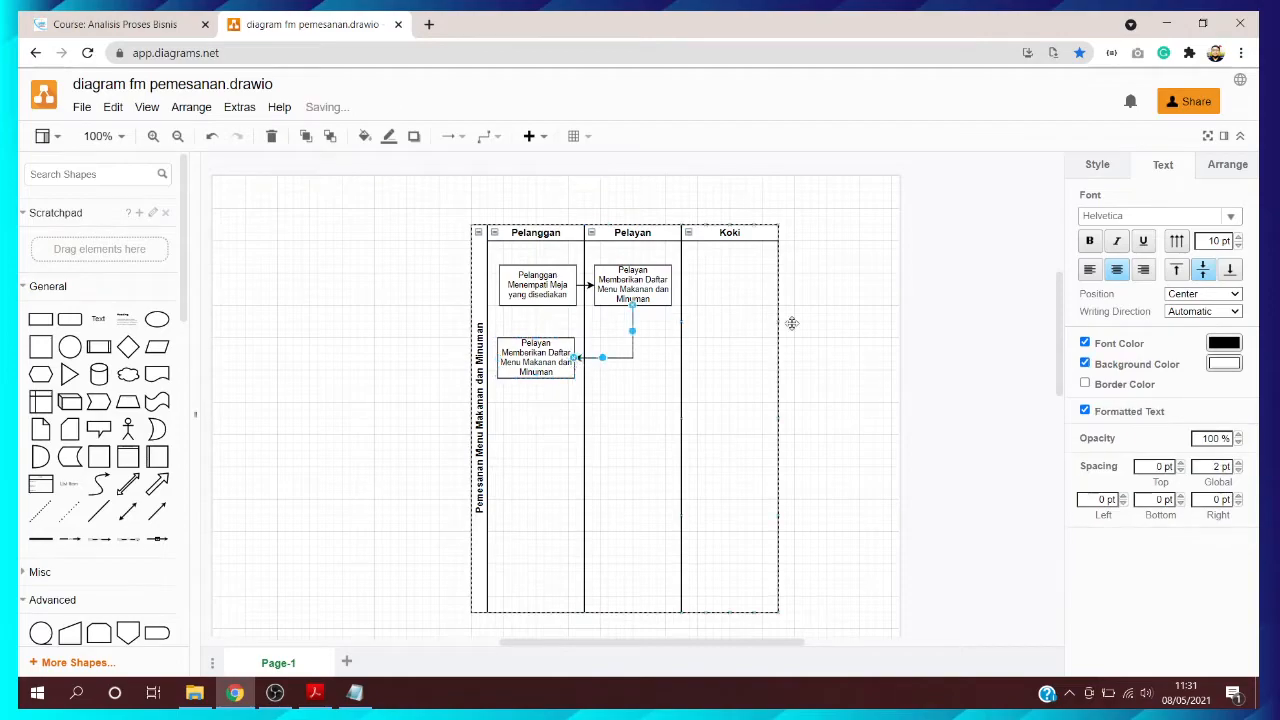
left_click(855, 311)
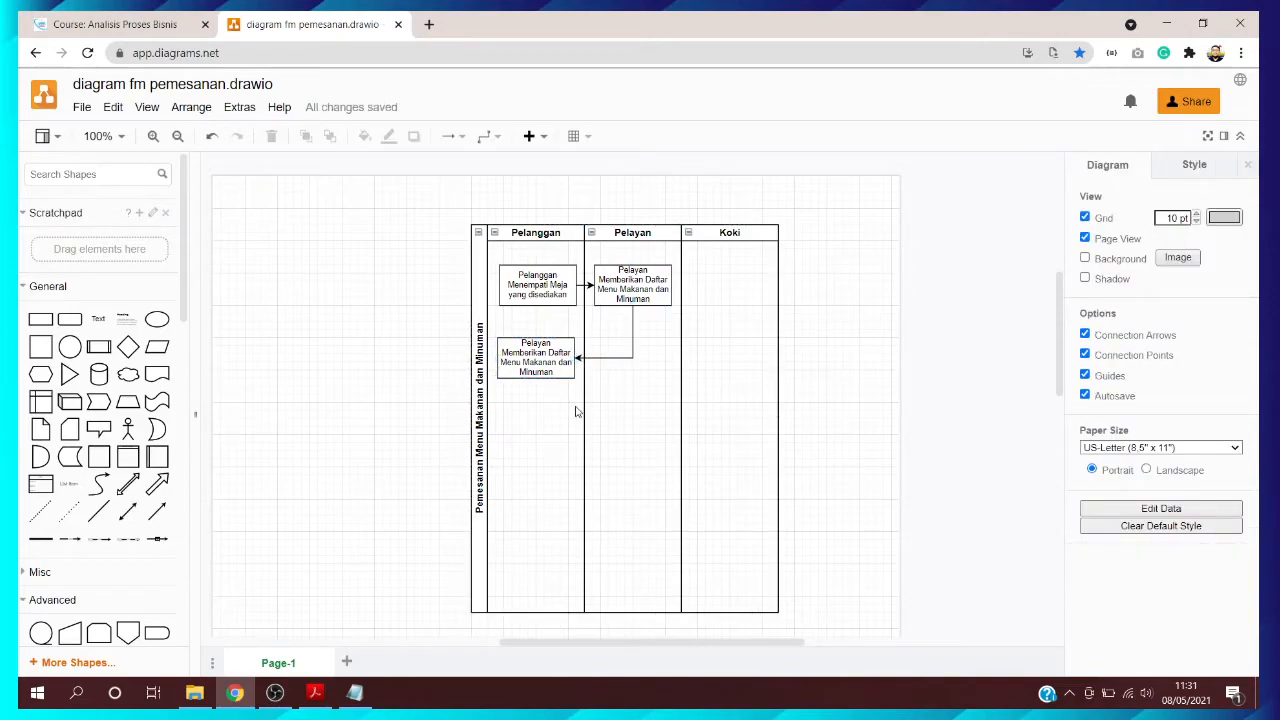
Replace the copied label in the lower Pelanggan lane rectangle with "Pelanggan"
double_click(518, 363)
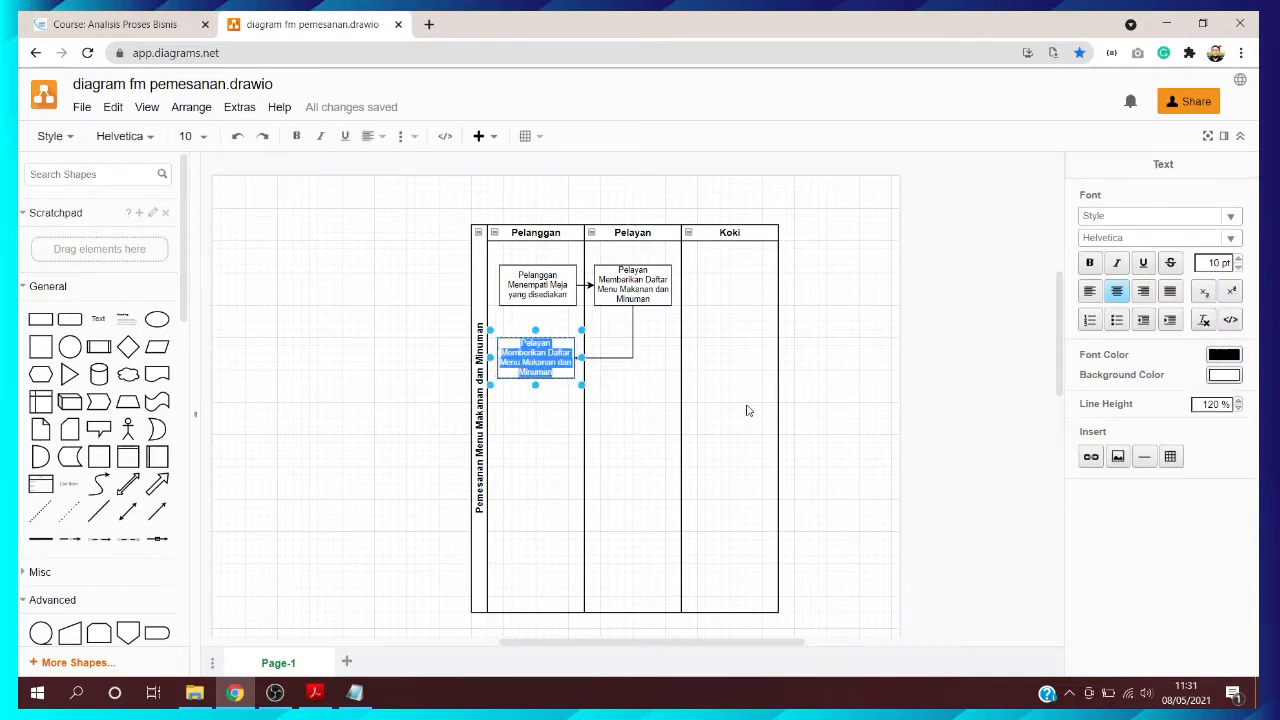
type("Pelangg")
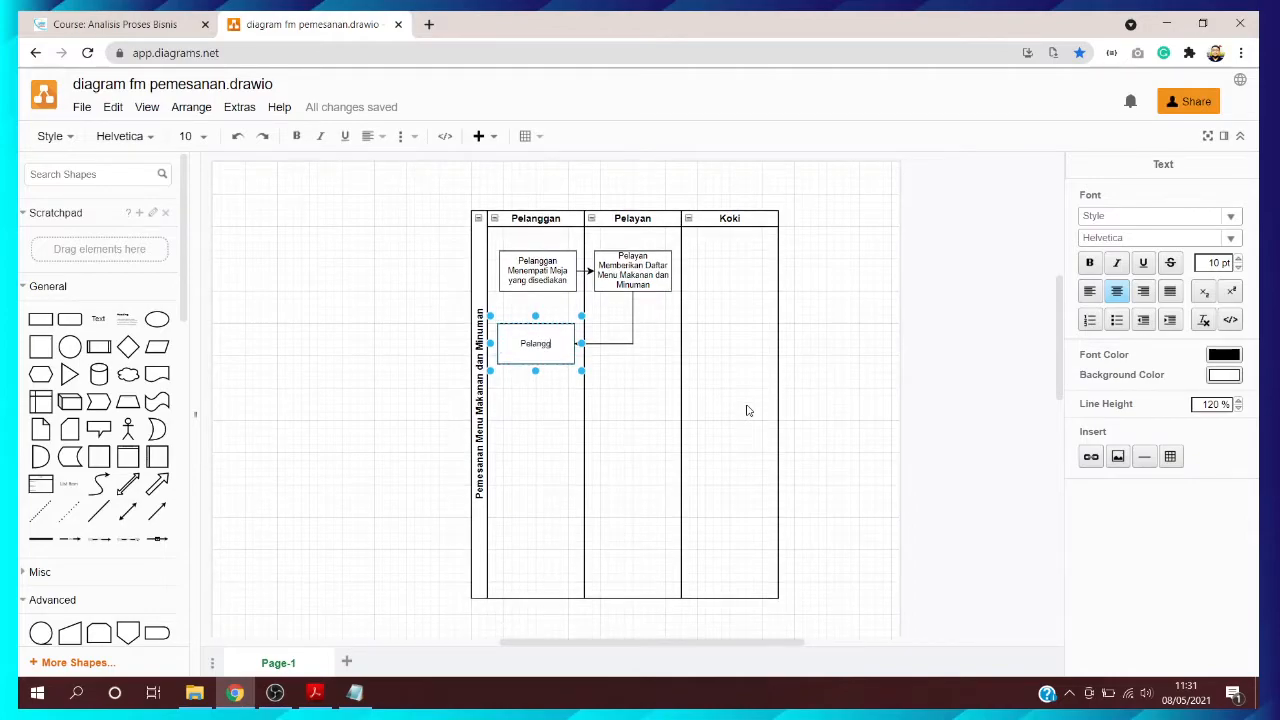
type("an")
Remove the word "Pelanggan" from the upper Pelanggan lane rectangle, leaving the label "Menempati Meja yang disediakan"
double_click(545, 266)
left_click_drag(561, 262, 517, 270)
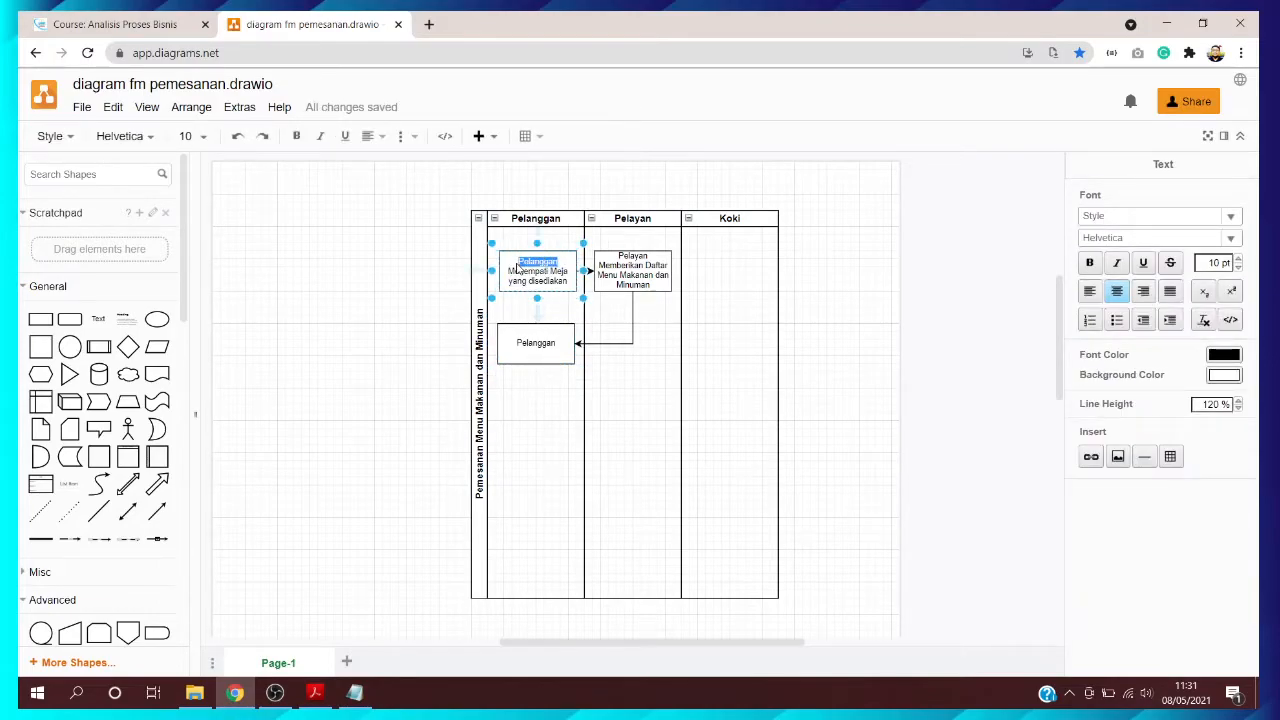
key("BackSpace")
left_click(866, 315)
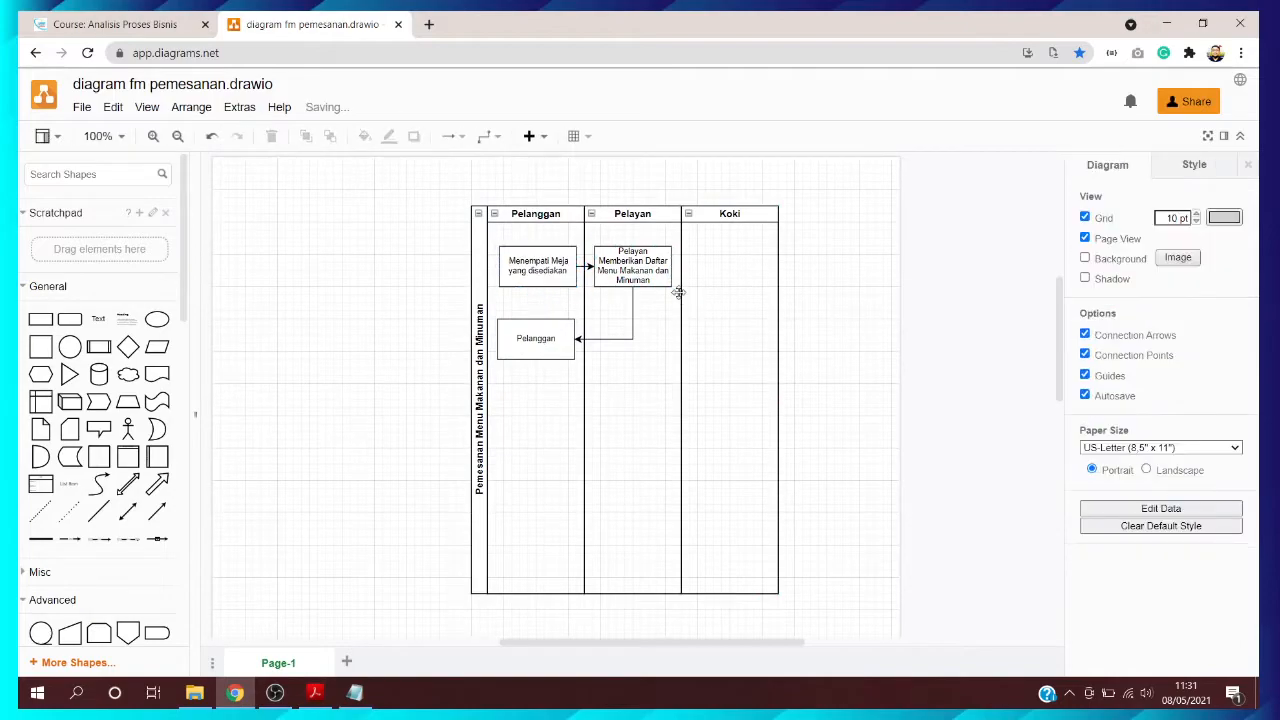
Remove the word "Pelayan" from the Pelayan lane rectangle, leaving the label "Memberikan Daftar Menu Makanan dan Minuman"
double_click(636, 255)
left_click(663, 247)
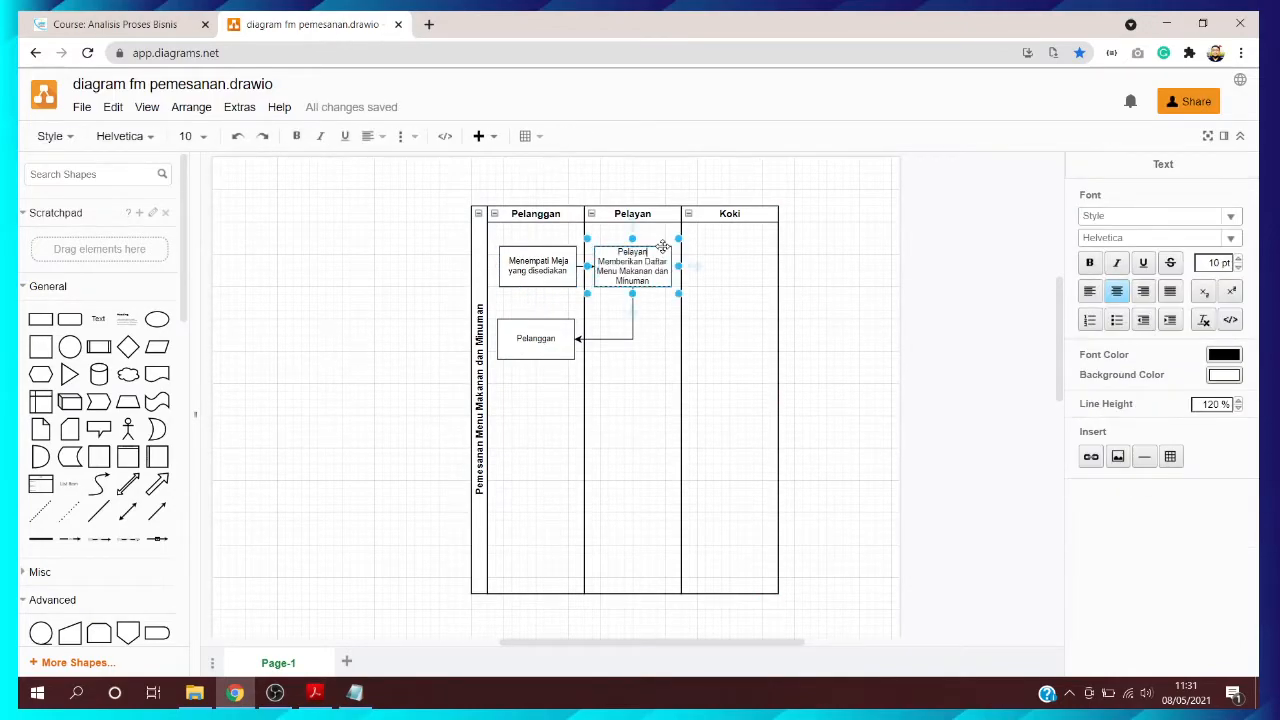
left_click_drag(655, 252, 614, 252)
key("BackSpace")
left_click(914, 308)
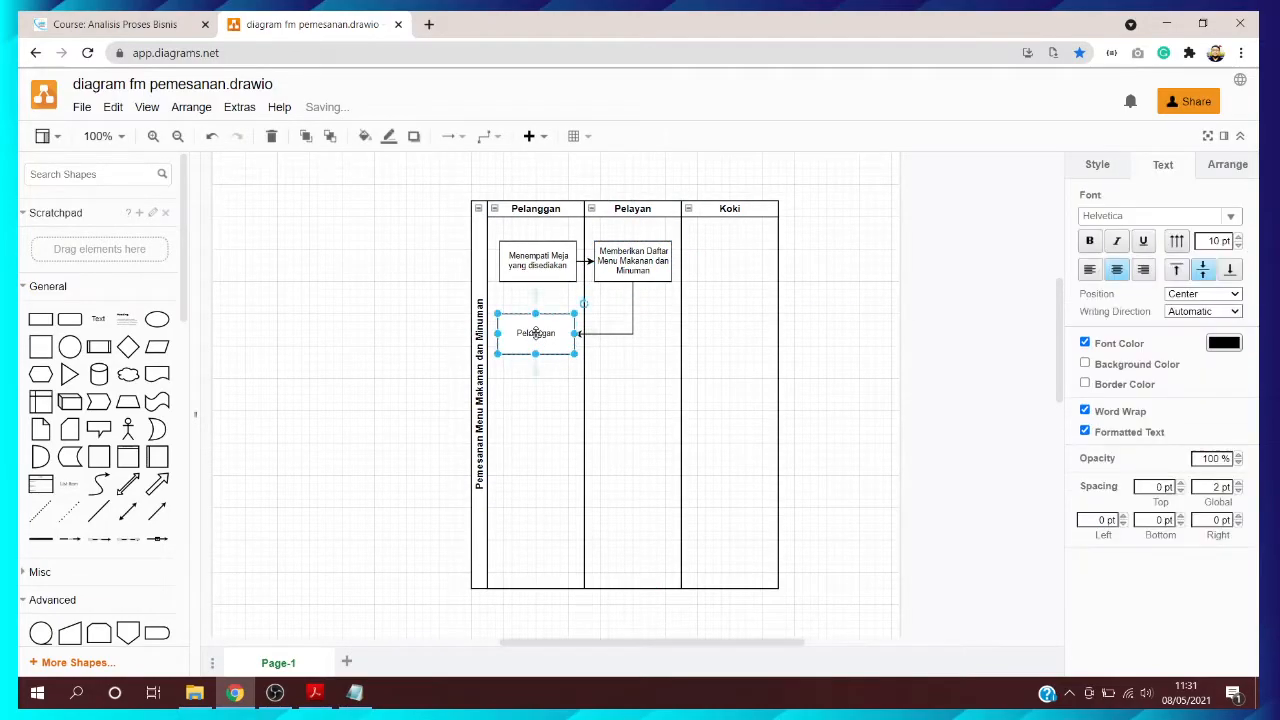